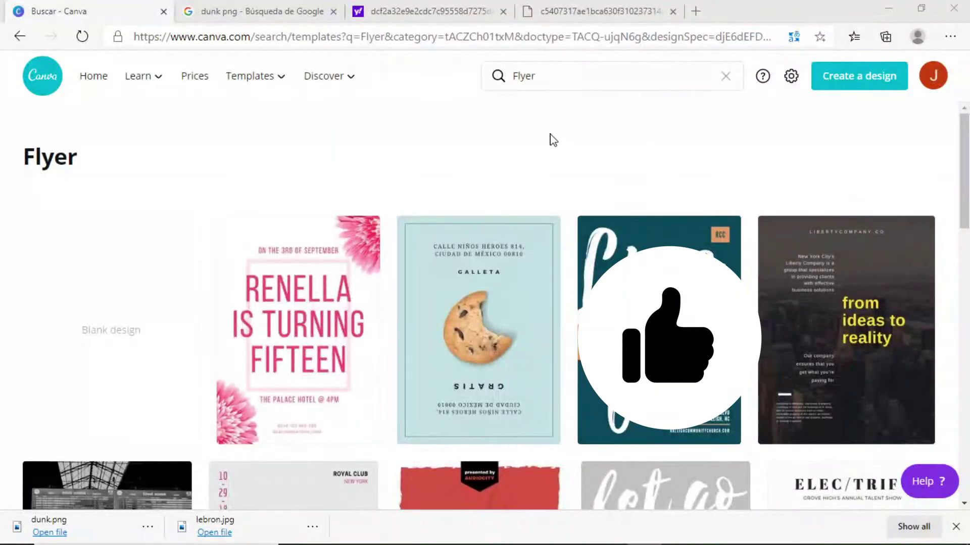
Start a blank design from the Flyer templates, then bring up the Nike JUST DO IT reference image
{"action": "left_click", "coordinate": [619, 70]}
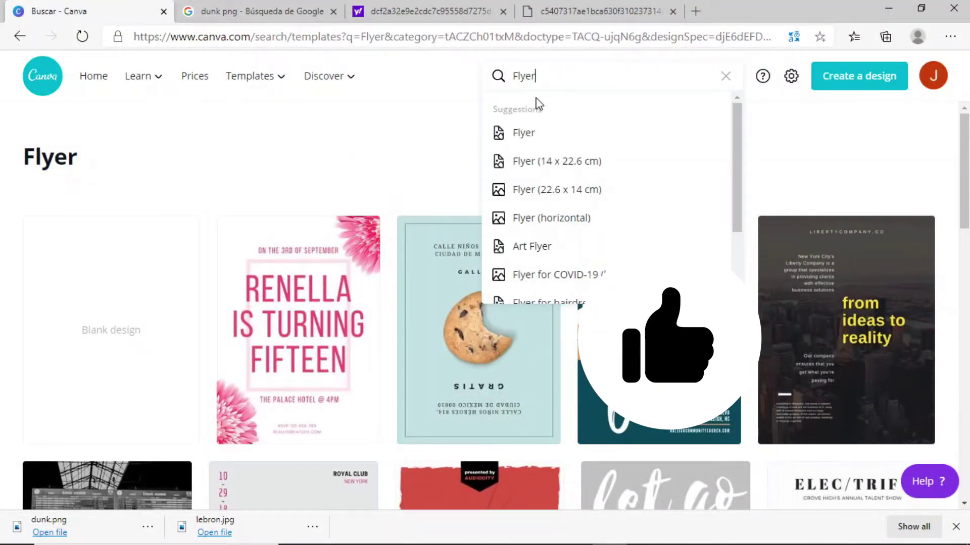
{"action": "left_click", "coordinate": [554, 142]}
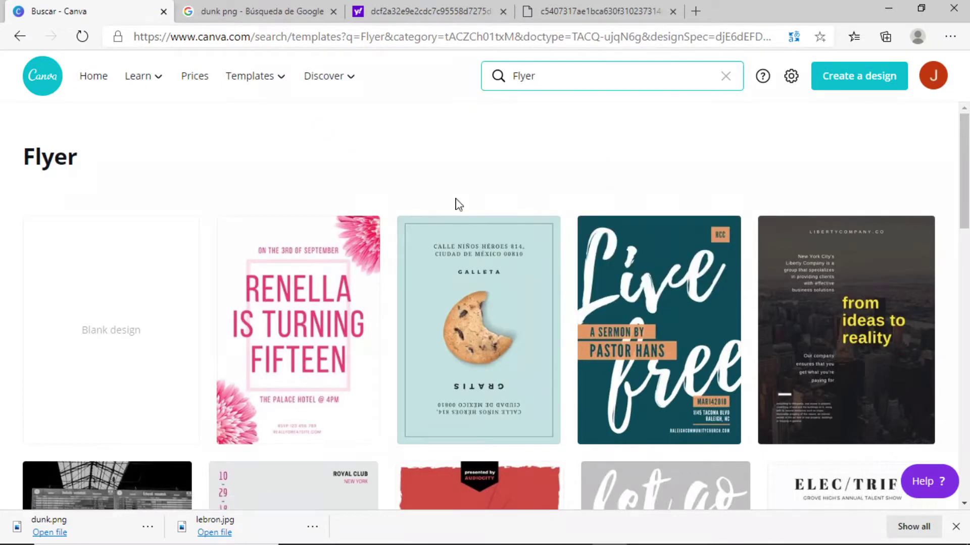
{"action": "left_click", "coordinate": [150, 319]}
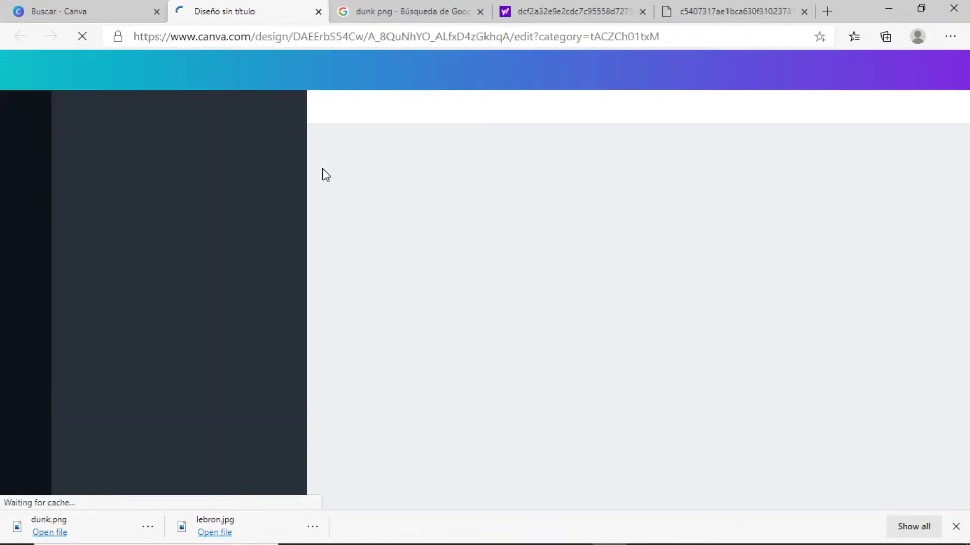
{"action": "left_click", "coordinate": [702, 6]}
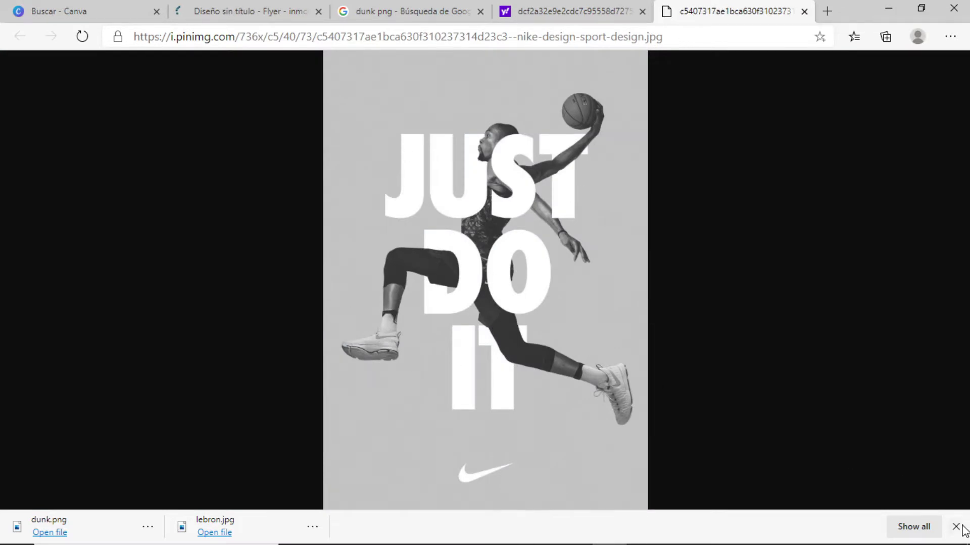
Open the source page of a dunk PNG from the Google Images results
{"action": "left_click", "coordinate": [961, 527]}
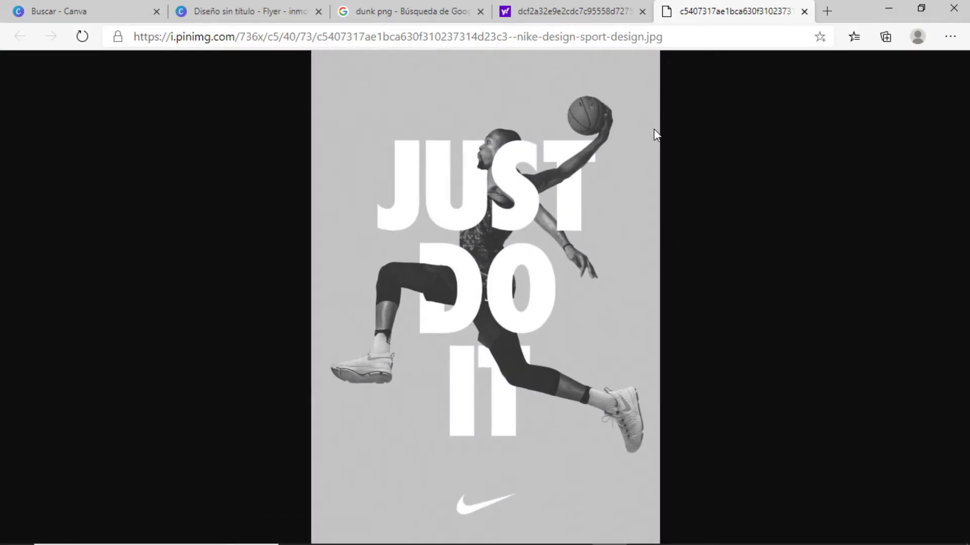
{"action": "left_click", "coordinate": [455, 10]}
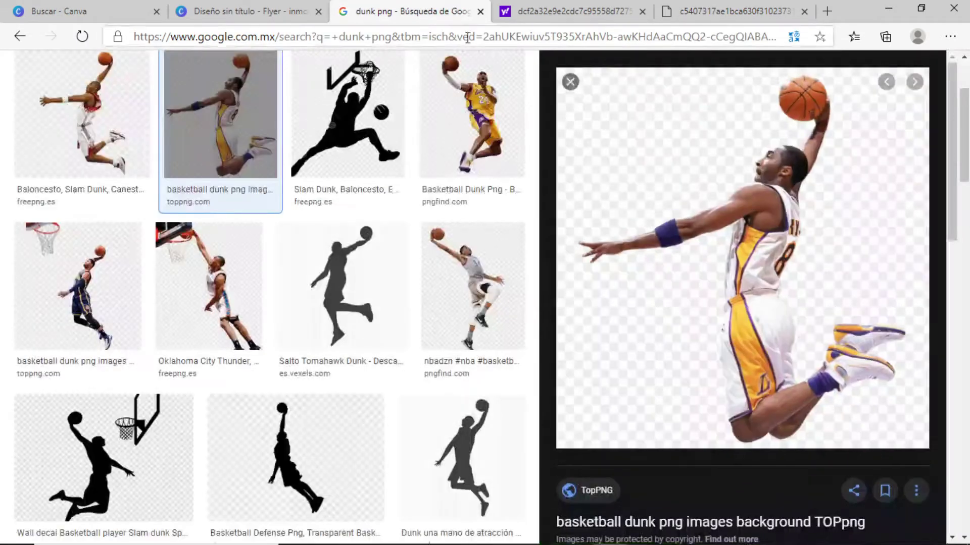
{"action": "mouse_move", "coordinate": [742, 257]}
{"action": "right_click", "coordinate": [673, 208]}
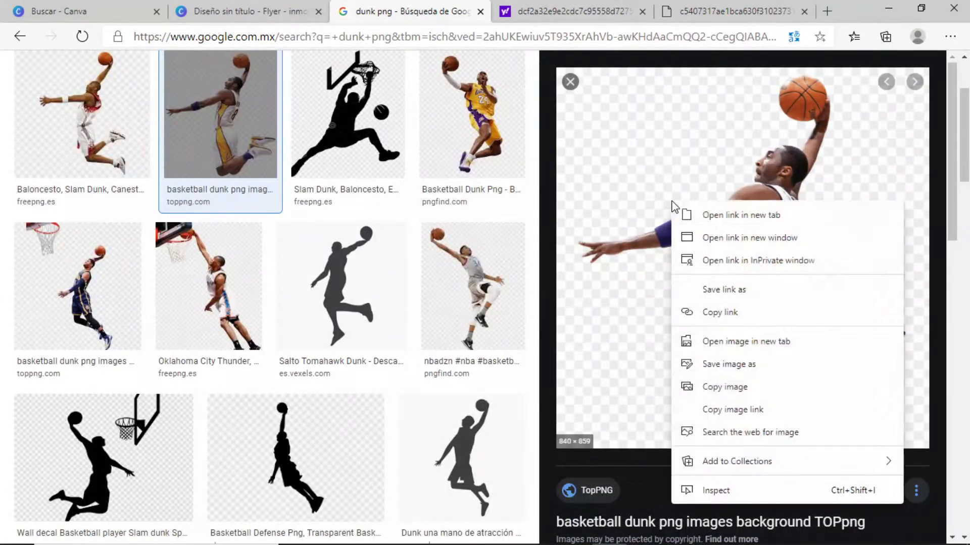
{"action": "left_click", "coordinate": [700, 213]}
{"action": "left_click", "coordinate": [671, 11]}
{"action": "left_click", "coordinate": [500, 12]}
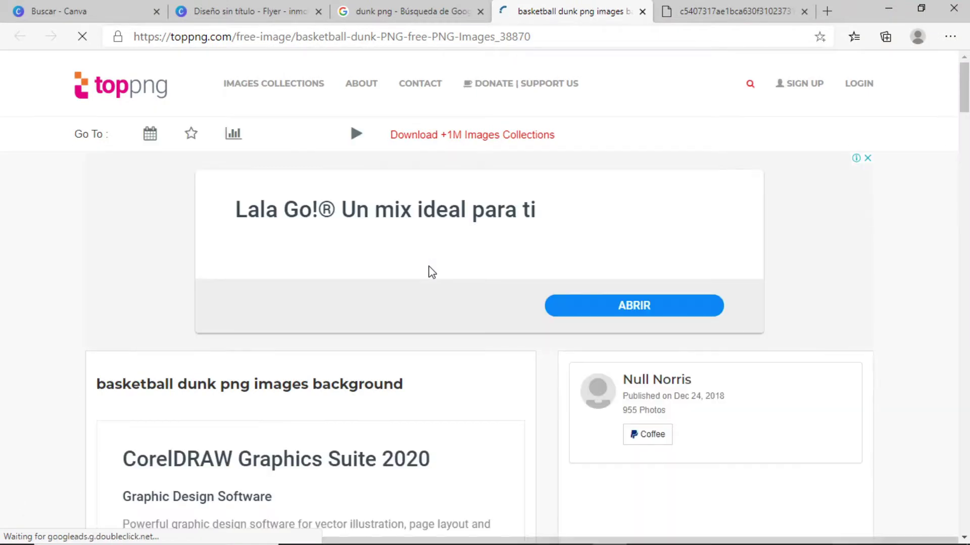
Look over the toppng dunk page, close it and browse for a transparent dunk PNG
{"action": "scroll", "coordinate": [429, 275], "scroll_direction": "down", "scroll_amount": 8}
{"action": "scroll", "coordinate": [429, 279], "scroll_direction": "down", "scroll_amount": 2}
{"action": "scroll", "coordinate": [429, 280], "scroll_direction": "down", "scroll_amount": 3}
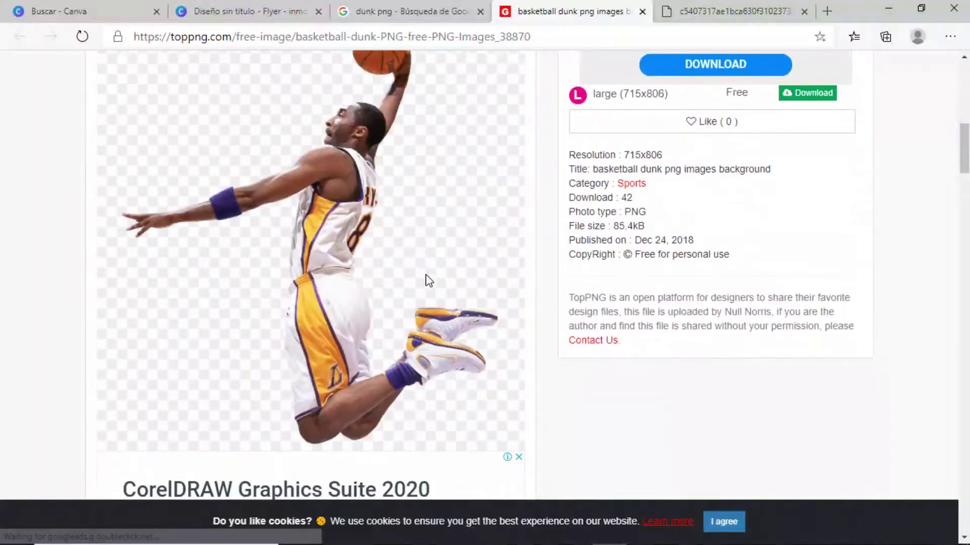
{"action": "scroll", "coordinate": [426, 282], "scroll_direction": "up", "scroll_amount": 3}
{"action": "scroll", "coordinate": [427, 281], "scroll_direction": "up", "scroll_amount": 7}
{"action": "scroll", "coordinate": [450, 273], "scroll_direction": "up", "scroll_amount": 2}
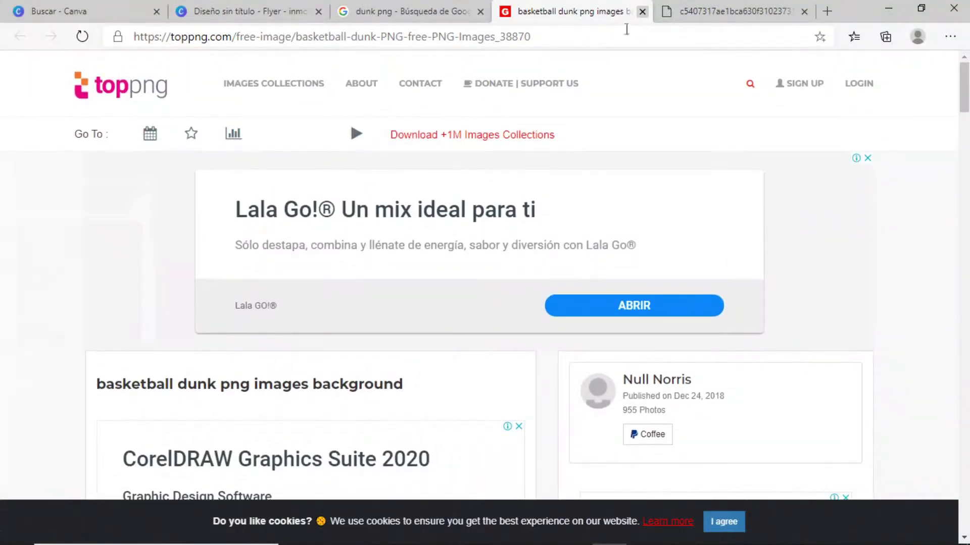
{"action": "left_click", "coordinate": [642, 11]}
{"action": "scroll", "coordinate": [481, 135], "scroll_direction": "up", "scroll_amount": 3}
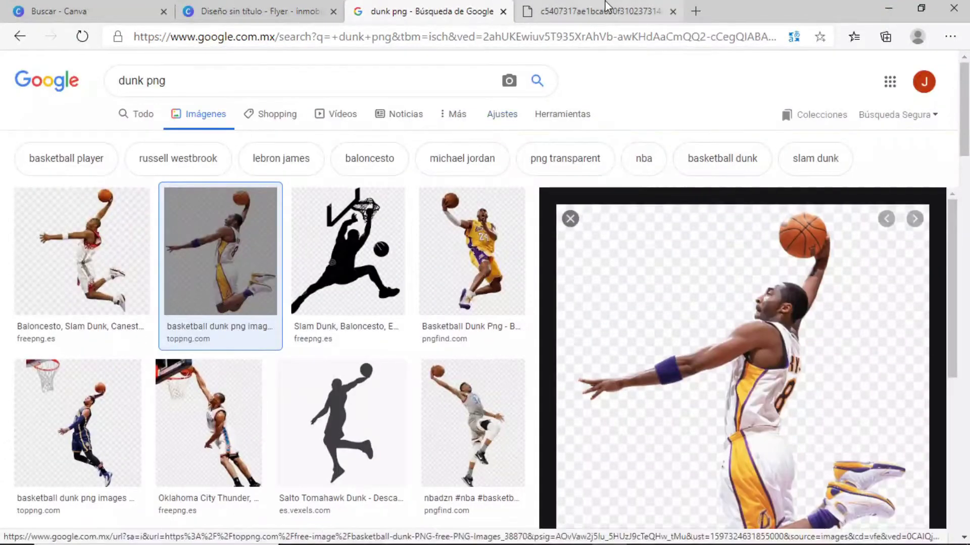
{"action": "scroll", "coordinate": [958, 281], "scroll_direction": "down", "scroll_amount": 3}
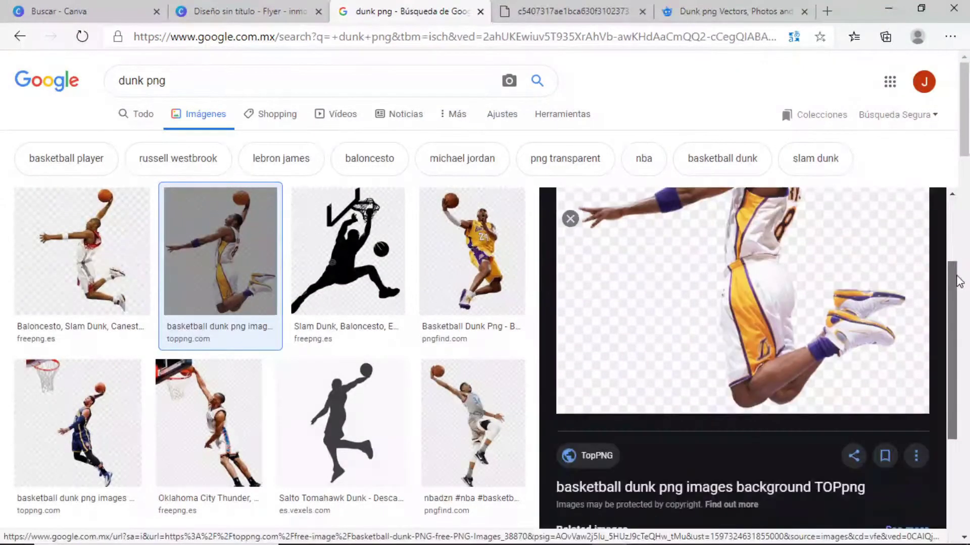
{"action": "left_click_drag", "start_coordinate": [958, 282], "coordinate": [949, 199]}
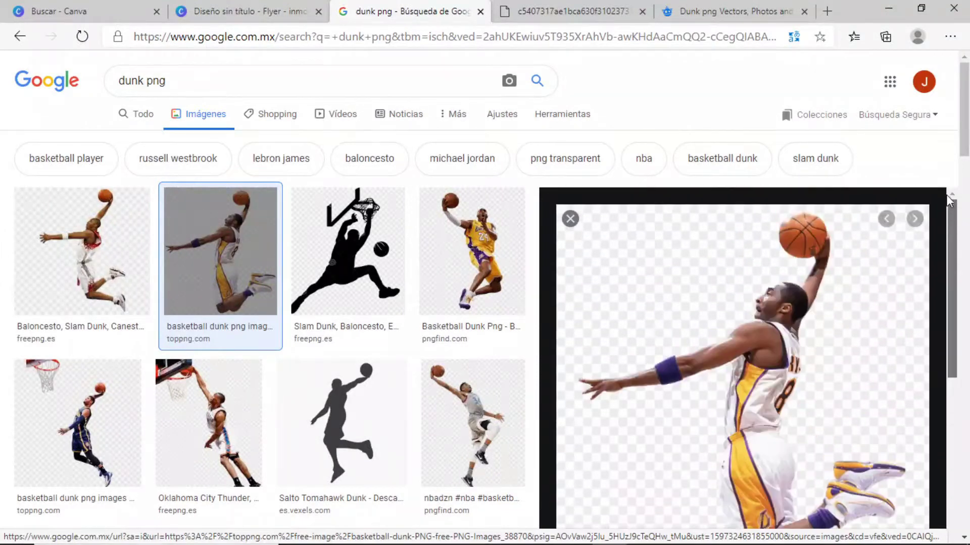
{"action": "scroll", "coordinate": [965, 141], "scroll_direction": "down", "scroll_amount": 5}
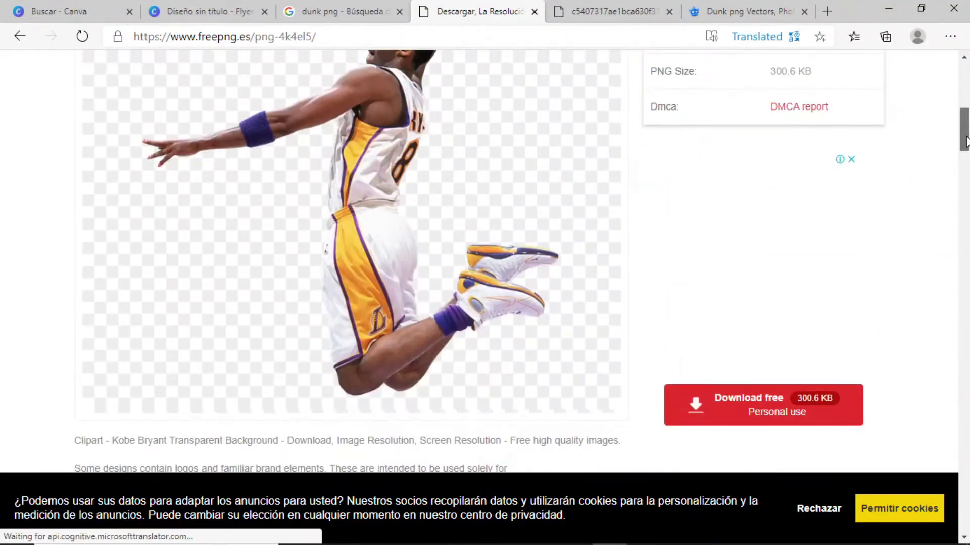
{"action": "scroll", "coordinate": [963, 136], "scroll_direction": "down", "scroll_amount": 5}
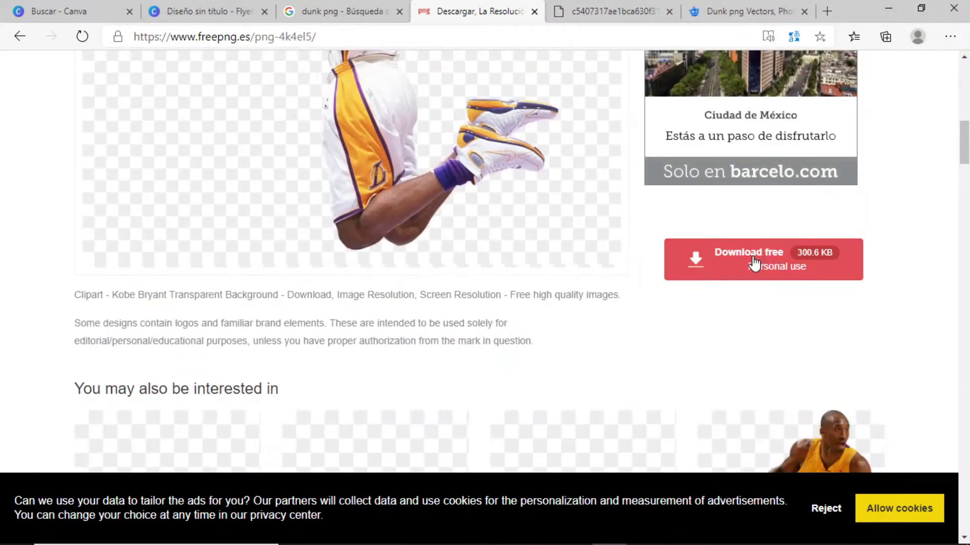
Download the transparent dunk PNG and save it as dunk1.png
{"action": "left_click", "coordinate": [754, 263]}
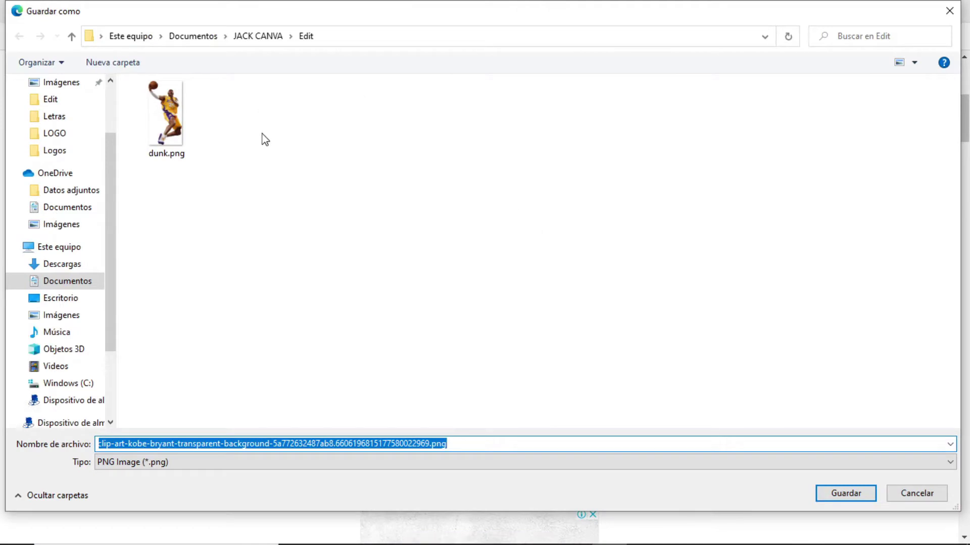
{"action": "type", "text": "du"}
{"action": "type", "text": "1"}
{"action": "key", "text": "Return"}
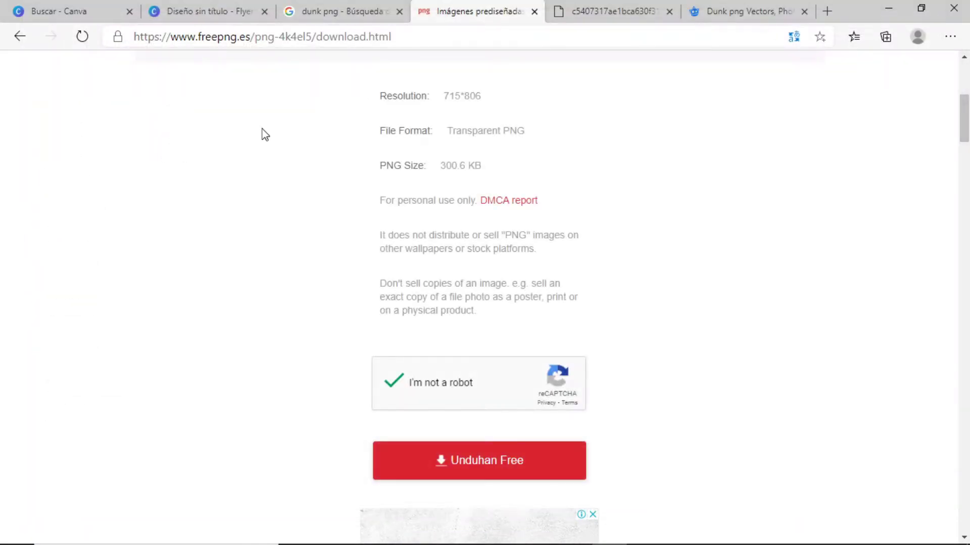
{"action": "left_click", "coordinate": [194, 9]}
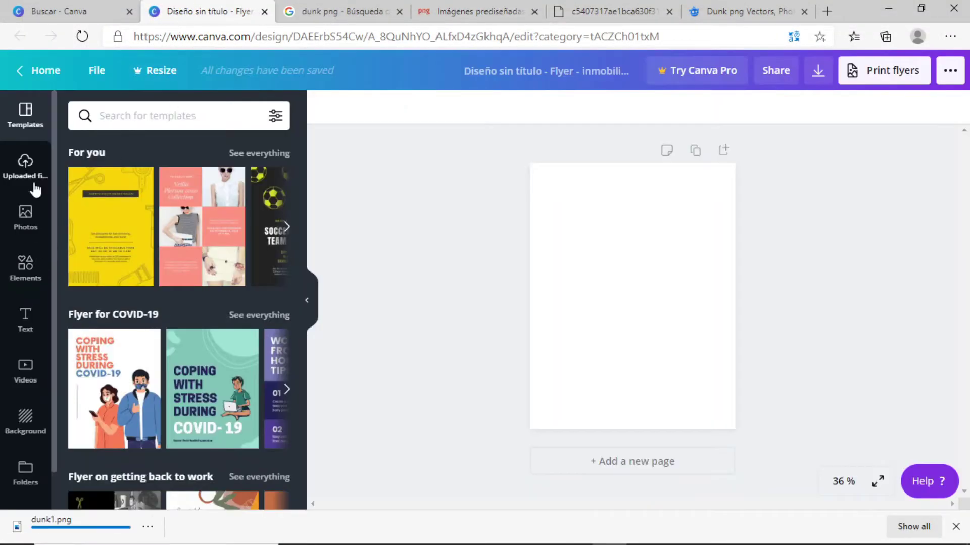
Upload the dunk1.png player image to Canva's Uploads
{"action": "left_click", "coordinate": [26, 169]}
{"action": "left_click", "coordinate": [170, 125]}
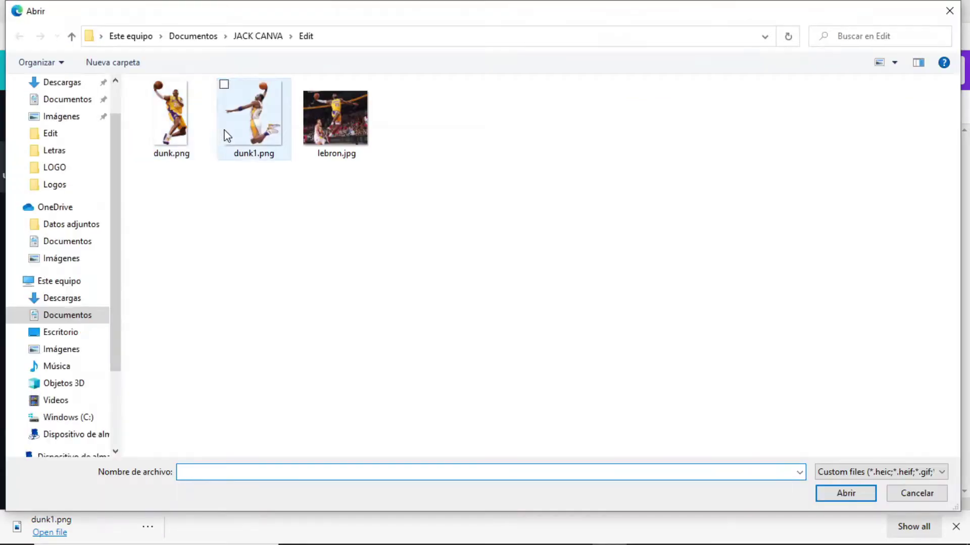
{"action": "key", "text": "Escape"}
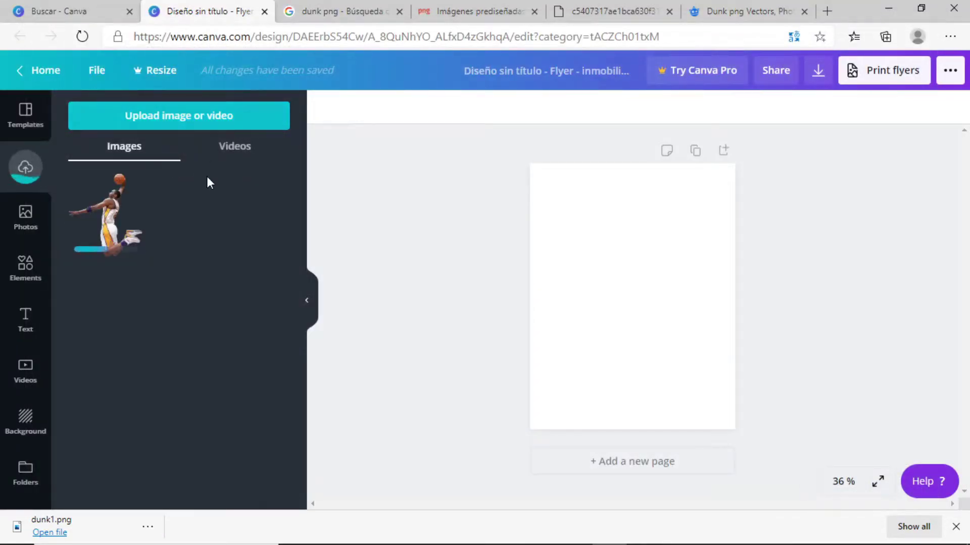
{"action": "left_click", "coordinate": [750, 8]}
{"action": "left_click", "coordinate": [635, 7]}
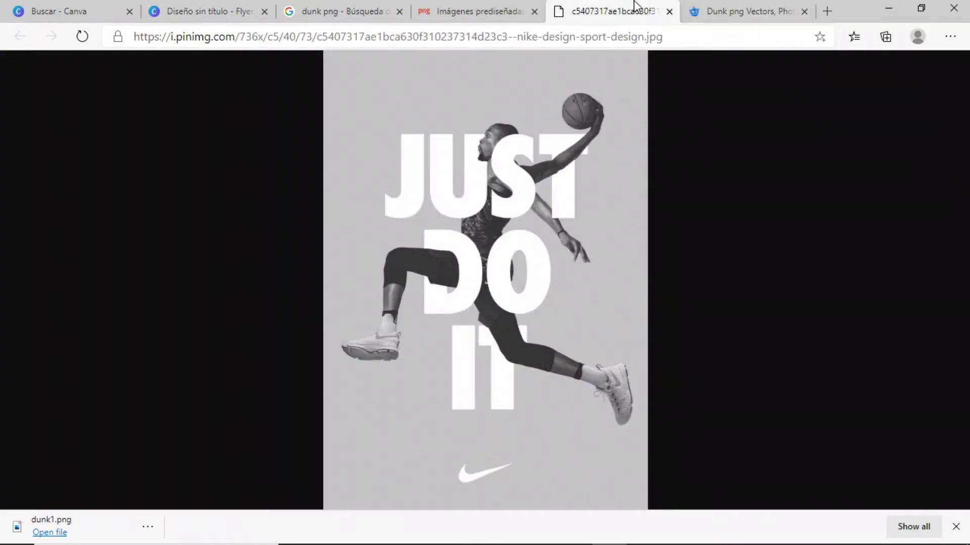
Fill the flyer page background with light grey, checking it against the Nike reference
{"action": "left_click", "coordinate": [205, 11]}
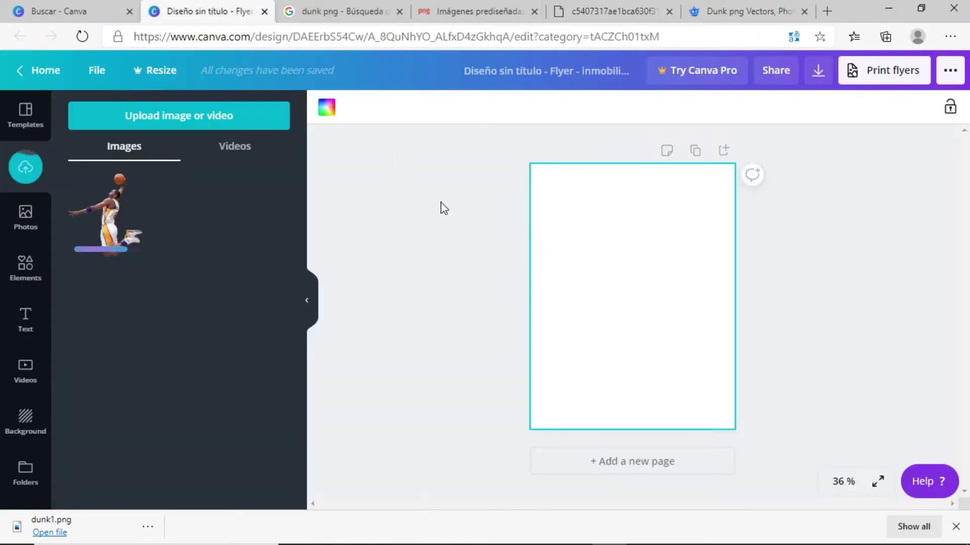
{"action": "left_click", "coordinate": [326, 107]}
{"action": "left_click", "coordinate": [199, 321]}
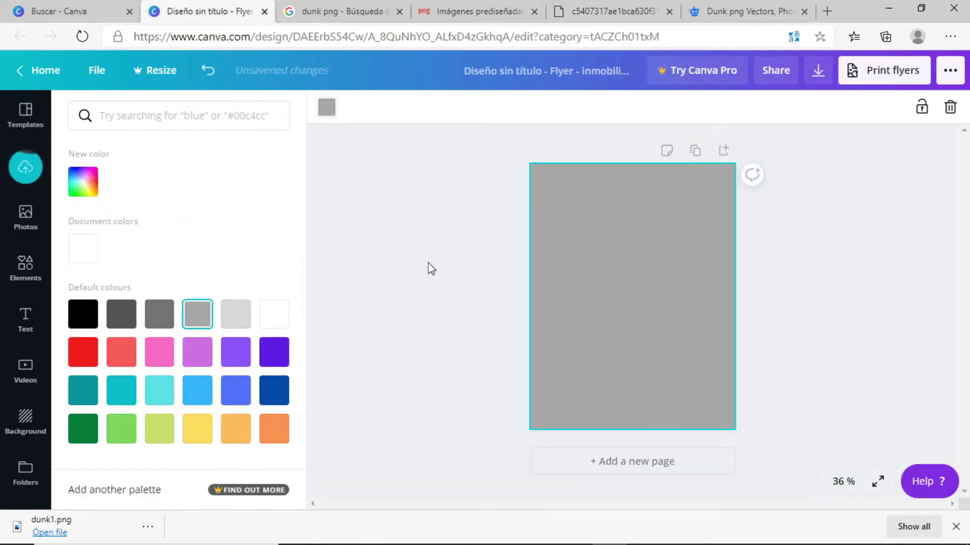
{"action": "left_click", "coordinate": [639, 7]}
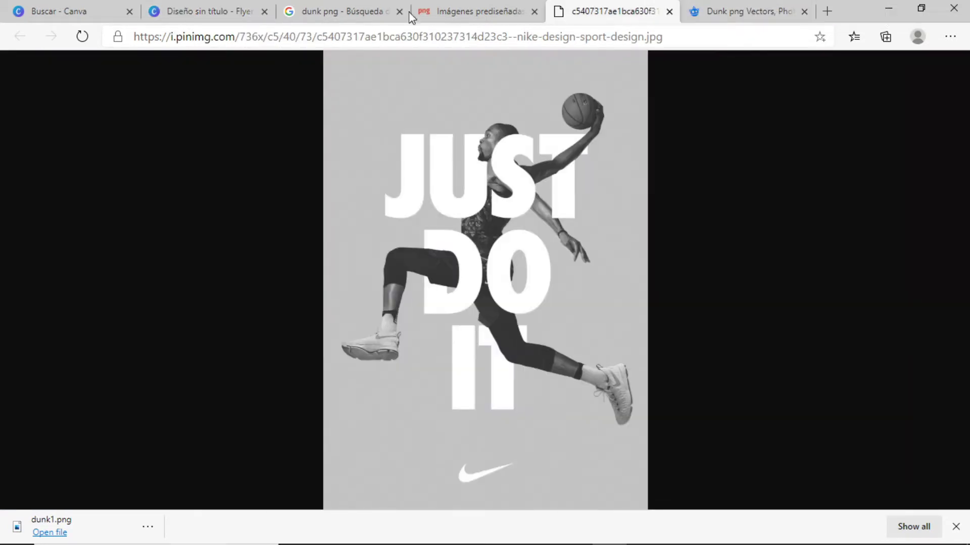
{"action": "left_click", "coordinate": [230, 9]}
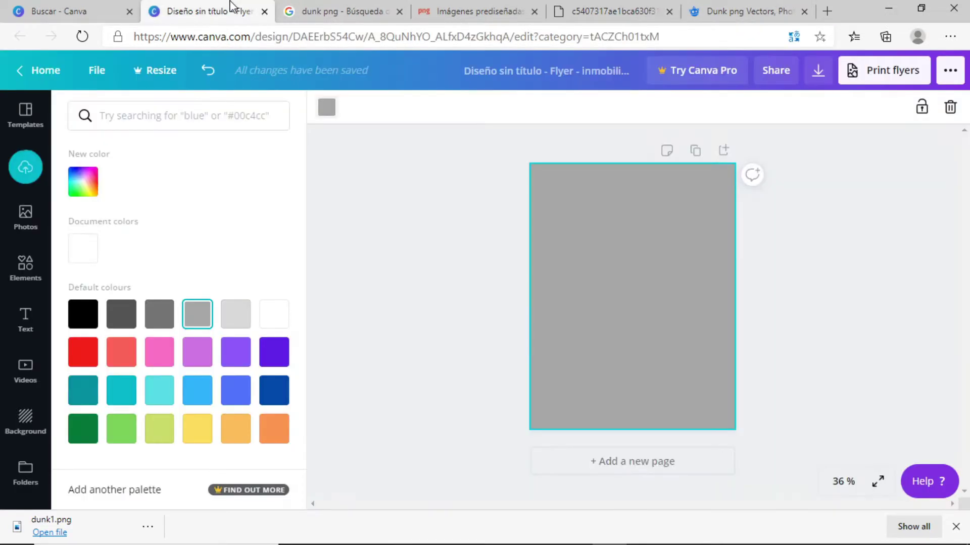
{"action": "left_click", "coordinate": [234, 316]}
{"action": "left_click", "coordinate": [598, 10]}
{"action": "left_click", "coordinate": [235, 9]}
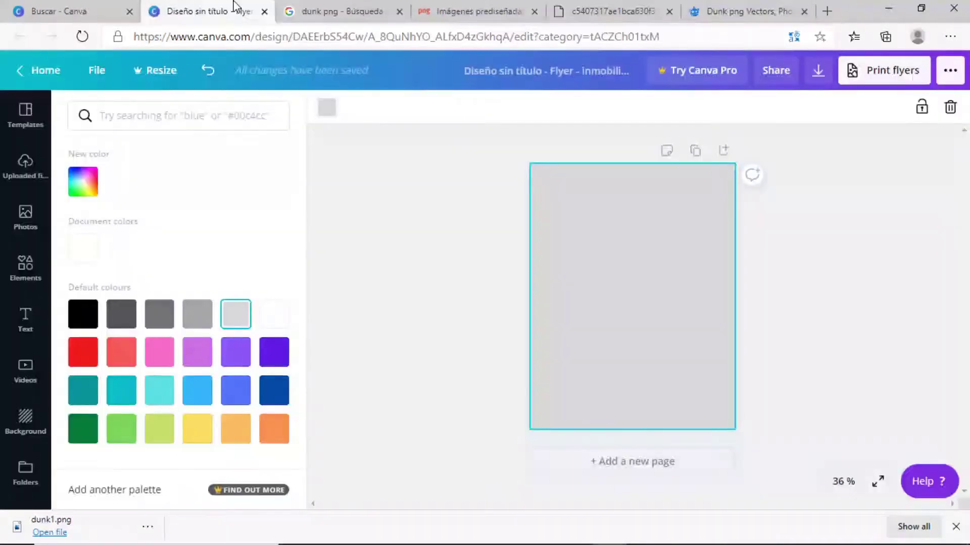
Place the dunk photo on the page and enlarge it to fill most of the flyer
{"action": "left_click", "coordinate": [25, 164]}
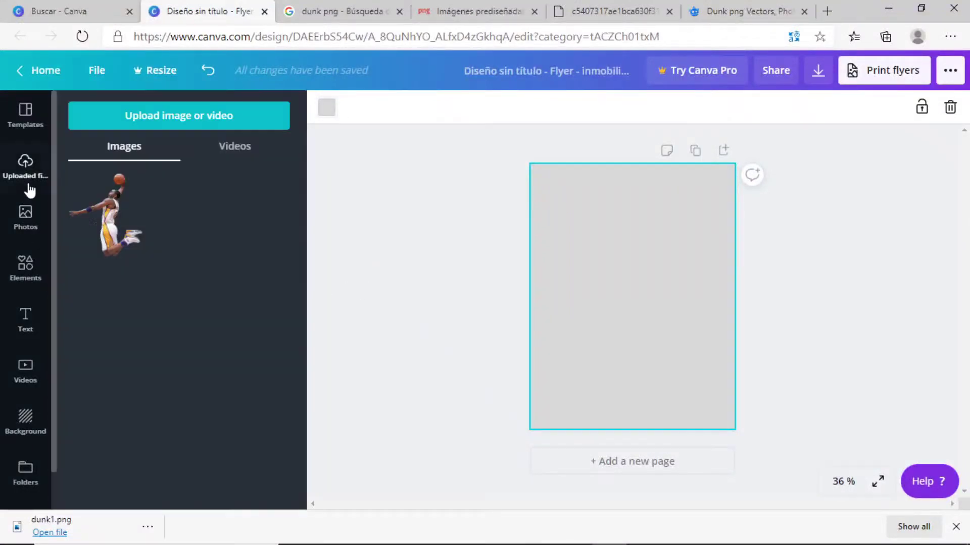
{"action": "left_click_drag", "start_coordinate": [109, 214], "coordinate": [677, 308]}
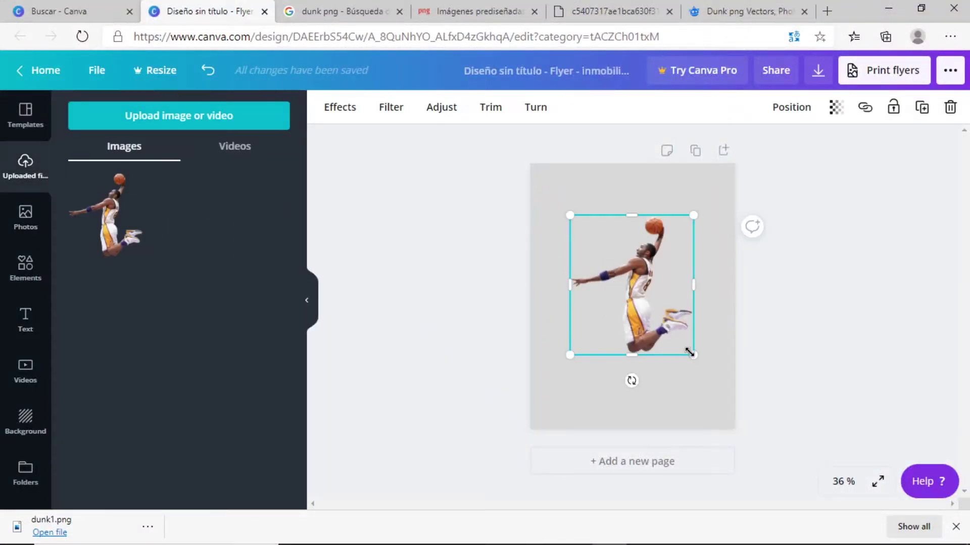
{"action": "mouse_move", "coordinate": [694, 355]}
{"action": "left_mouse_down"}
{"action": "mouse_move", "coordinate": [725, 389]}
{"action": "mouse_move", "coordinate": [652, 304]}
{"action": "left_mouse_up"}
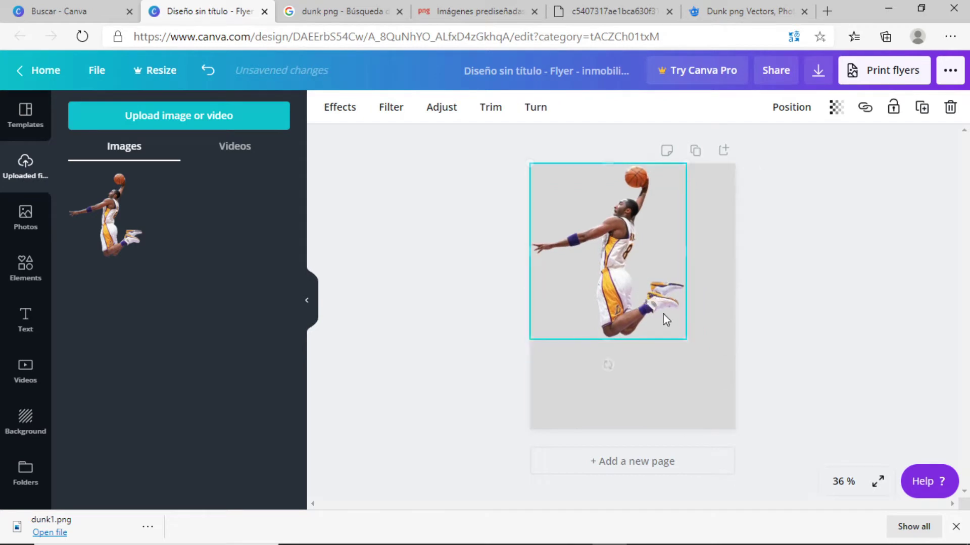
{"action": "left_click_drag", "start_coordinate": [686, 345], "coordinate": [714, 373]}
{"action": "left_click_drag", "start_coordinate": [662, 339], "coordinate": [666, 360]}
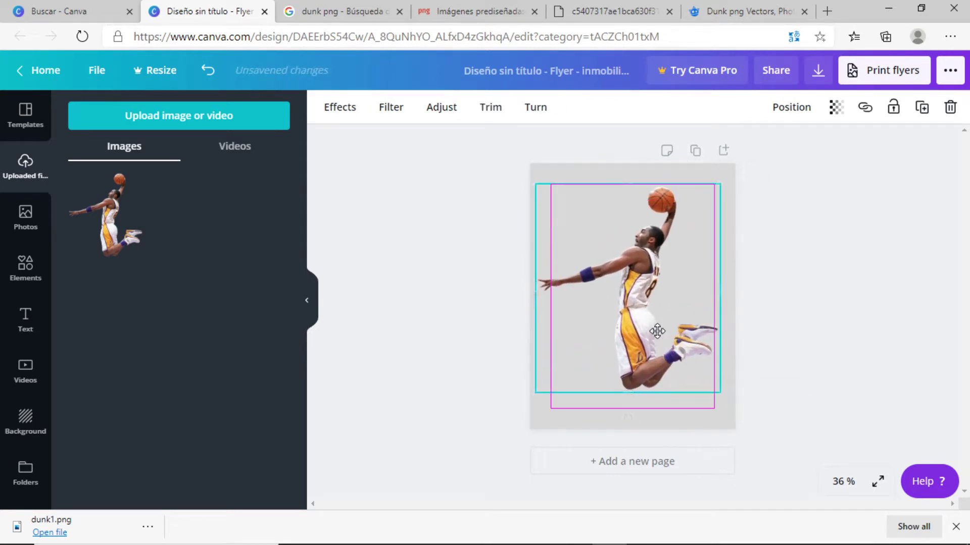
{"action": "left_click", "coordinate": [805, 284]}
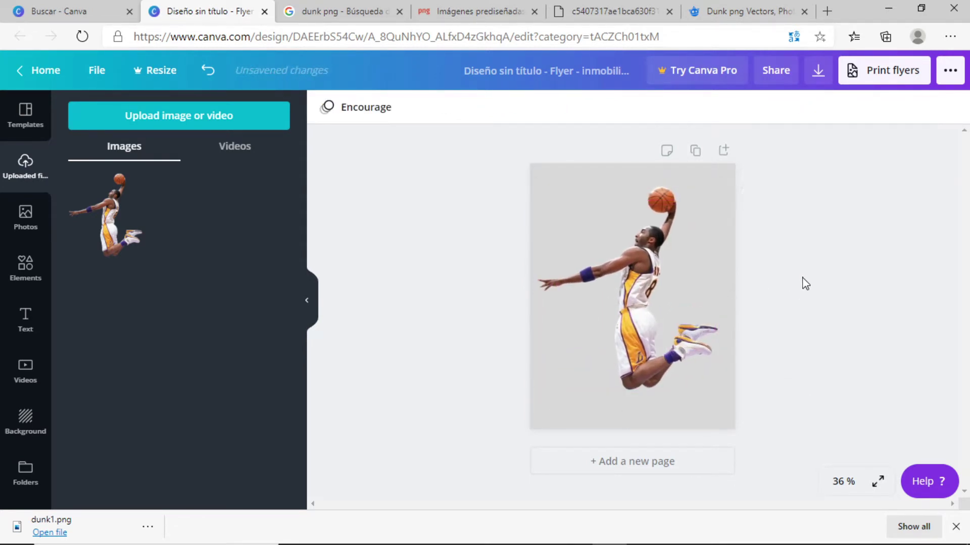
{"action": "left_click", "coordinate": [653, 275]}
Apply the Street filter to the photo at 100 intensity
{"action": "left_click", "coordinate": [387, 114]}
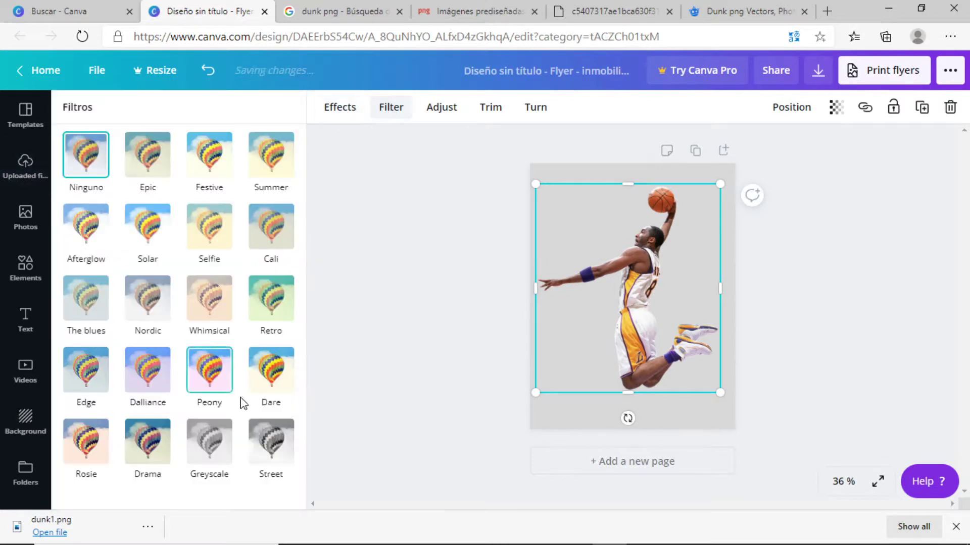
{"action": "left_click", "coordinate": [261, 445]}
{"action": "scroll", "coordinate": [280, 433], "scroll_direction": "down", "scroll_amount": 1}
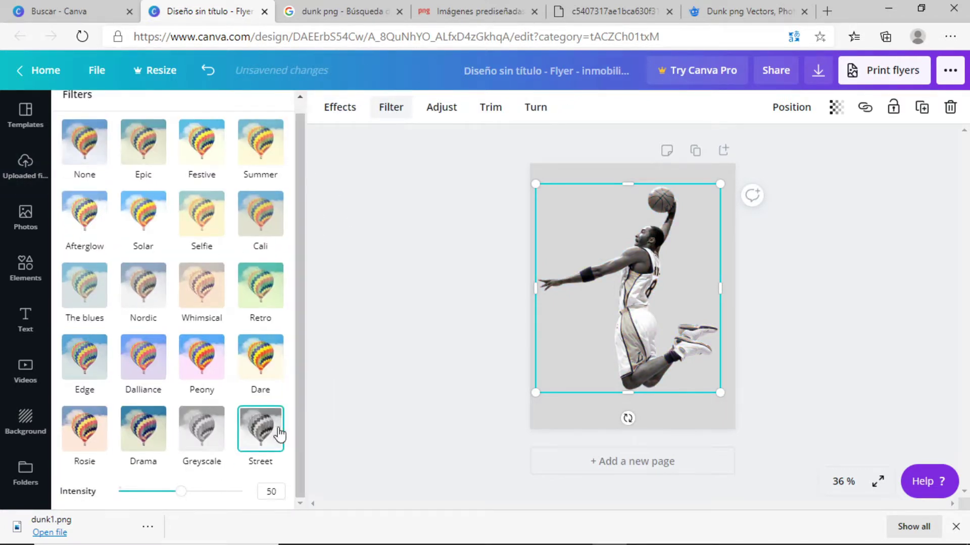
{"action": "left_click_drag", "start_coordinate": [192, 495], "coordinate": [253, 492]}
{"action": "left_click", "coordinate": [596, 10]}
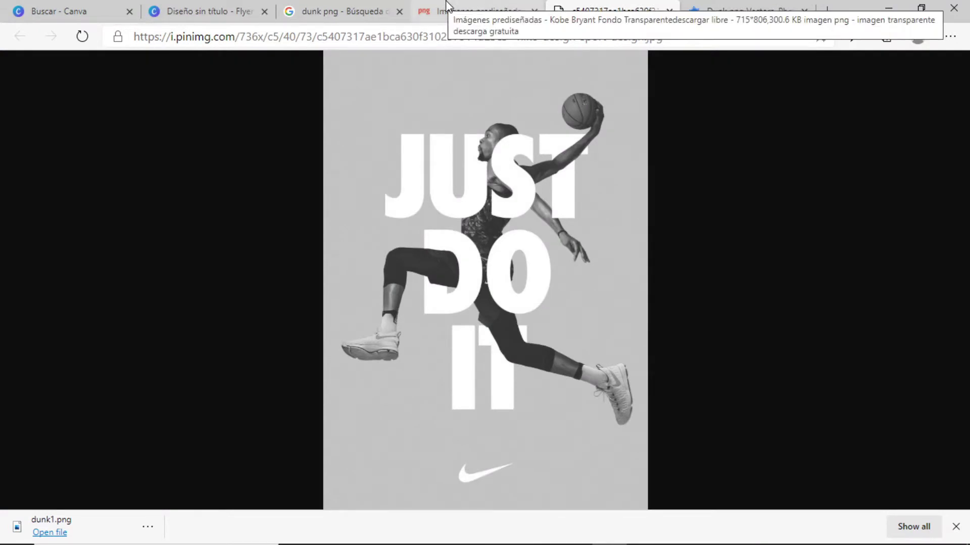
{"action": "left_click", "coordinate": [178, 9]}
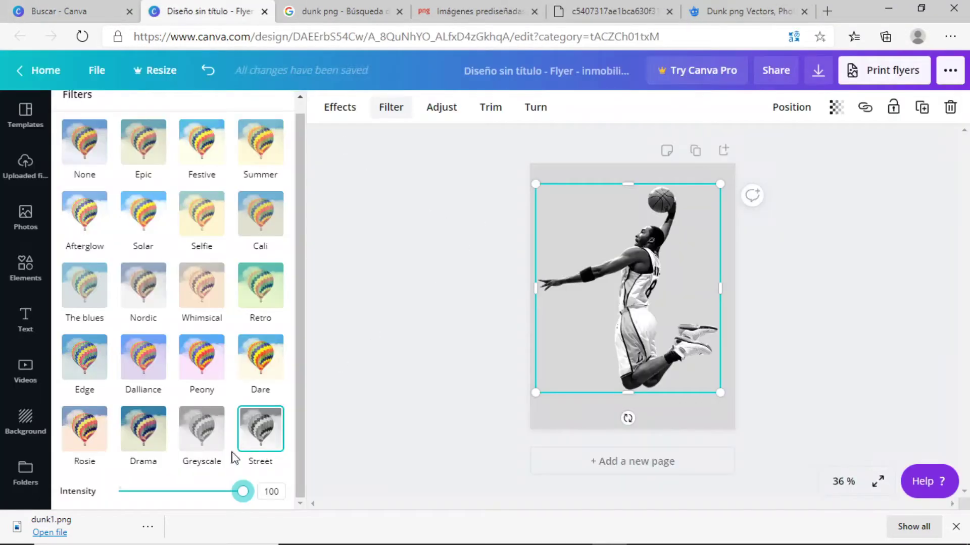
Adjust the photo's contrast and saturation, and darken its brightness to −51
{"action": "left_click", "coordinate": [430, 117]}
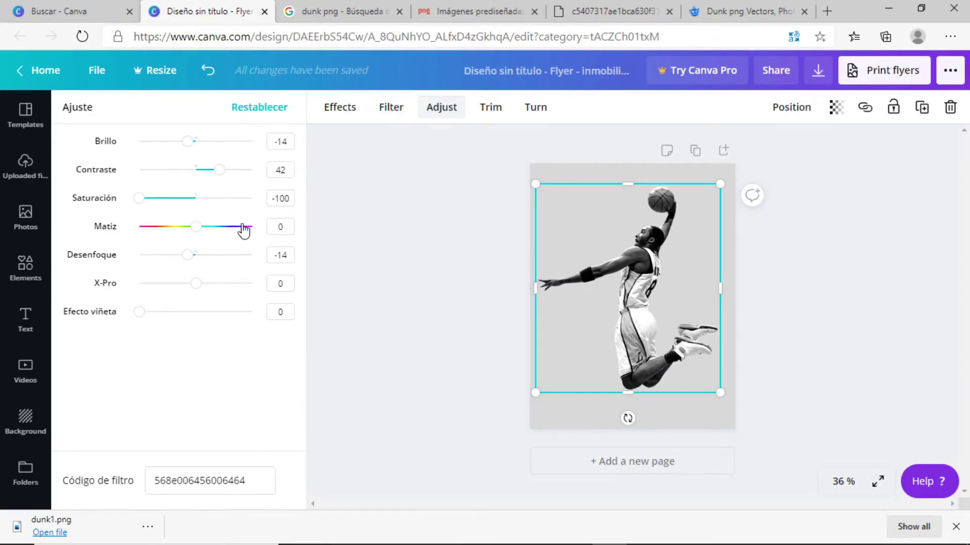
{"action": "mouse_move", "coordinate": [220, 171]}
{"action": "left_mouse_down"}
{"action": "mouse_move", "coordinate": [260, 186]}
{"action": "mouse_move", "coordinate": [237, 186]}
{"action": "left_mouse_up"}
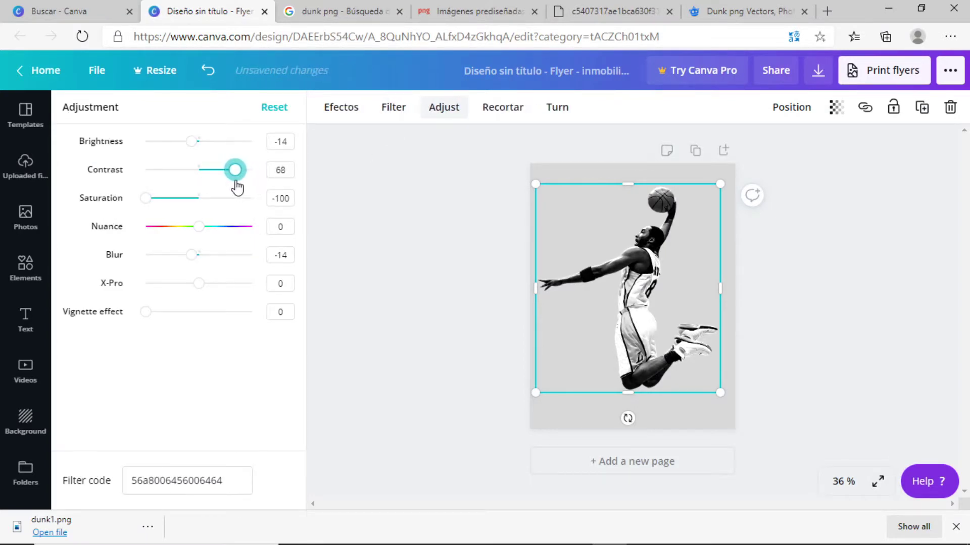
{"action": "left_click_drag", "start_coordinate": [163, 201], "coordinate": [186, 206]}
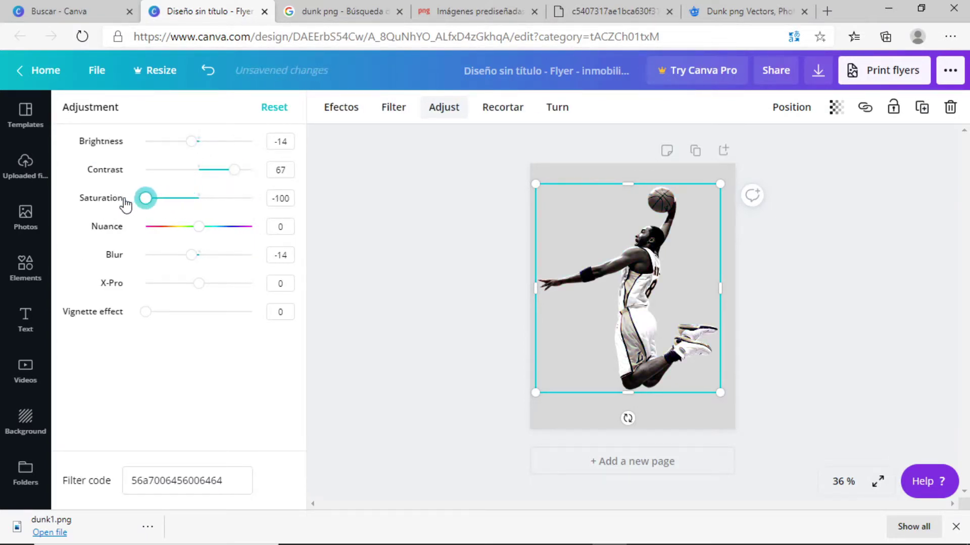
{"action": "left_click_drag", "start_coordinate": [188, 151], "coordinate": [174, 151]}
{"action": "left_click_drag", "start_coordinate": [230, 180], "coordinate": [192, 175]}
{"action": "left_click", "coordinate": [386, 229]}
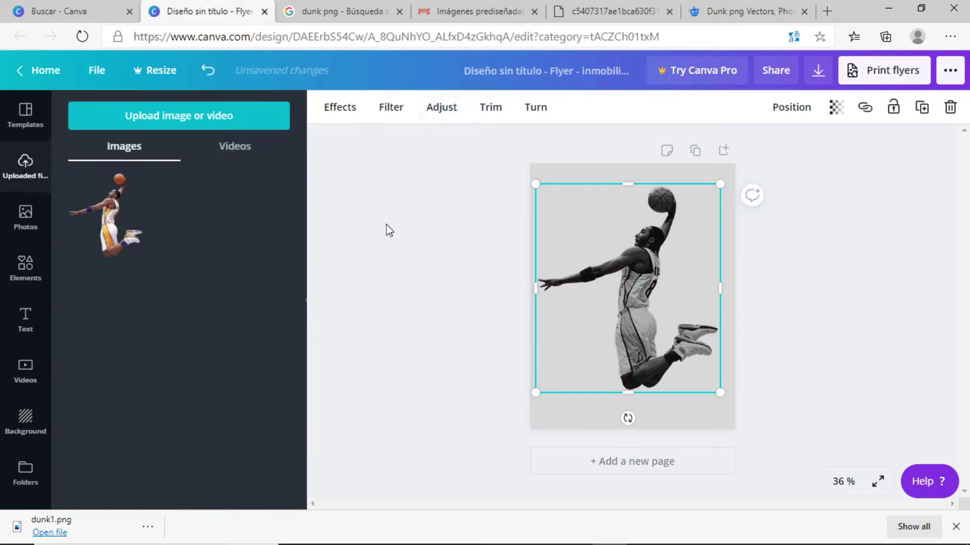
Add a title reading 'JUST DO IT' beneath the dunk player
{"action": "left_click", "coordinate": [566, 11]}
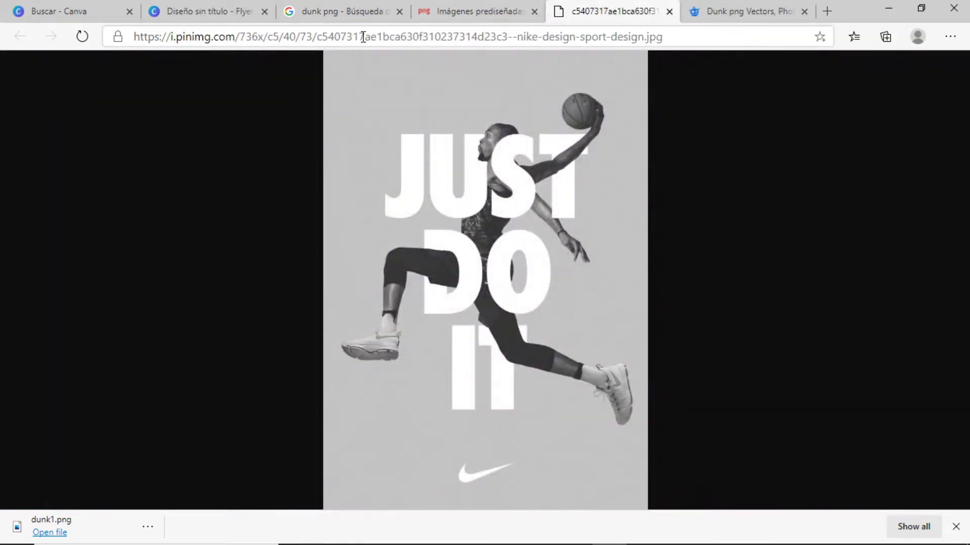
{"action": "left_click", "coordinate": [222, 10]}
{"action": "left_click", "coordinate": [25, 319]}
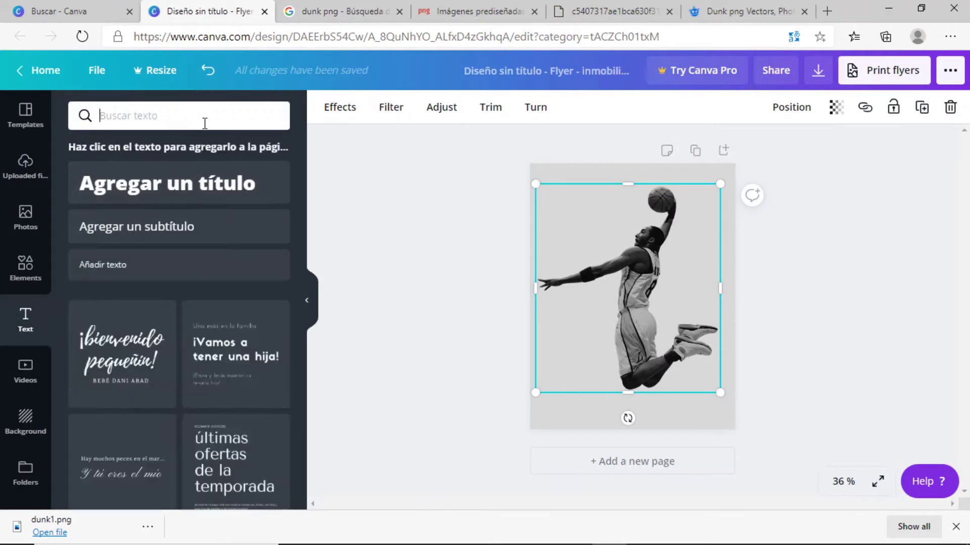
{"action": "left_click", "coordinate": [208, 179]}
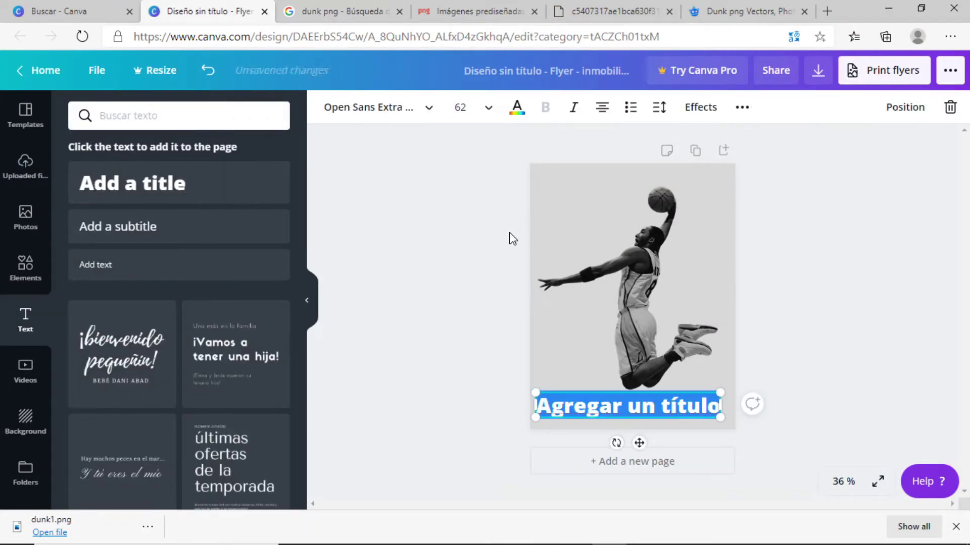
{"action": "type", "text": "JUST"}
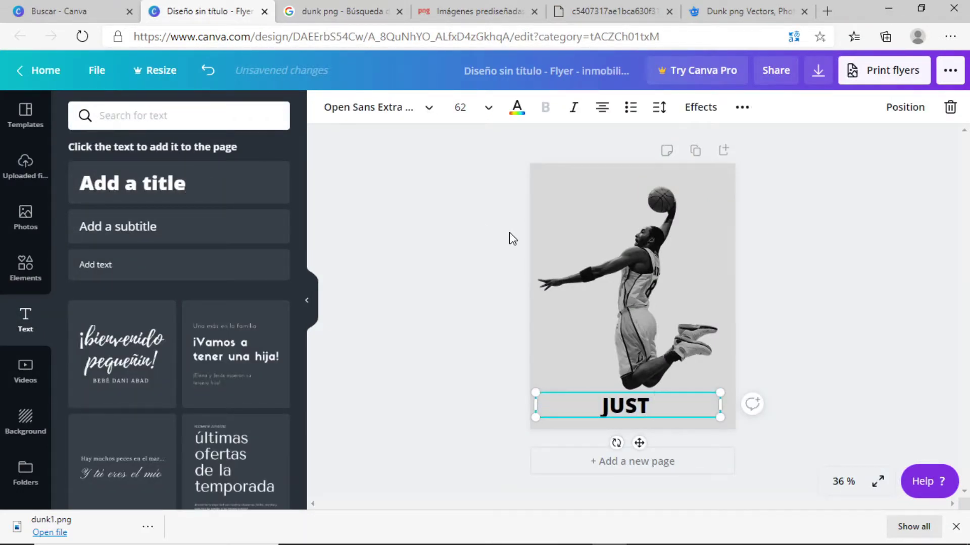
{"action": "type", "text": " DO IT"}
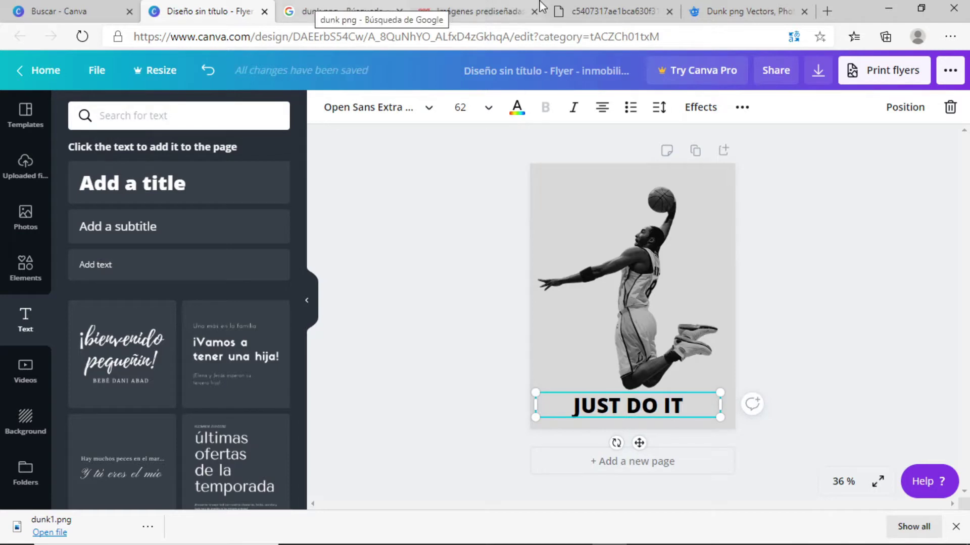
{"action": "left_click", "coordinate": [583, 6]}
{"action": "left_click", "coordinate": [191, 9]}
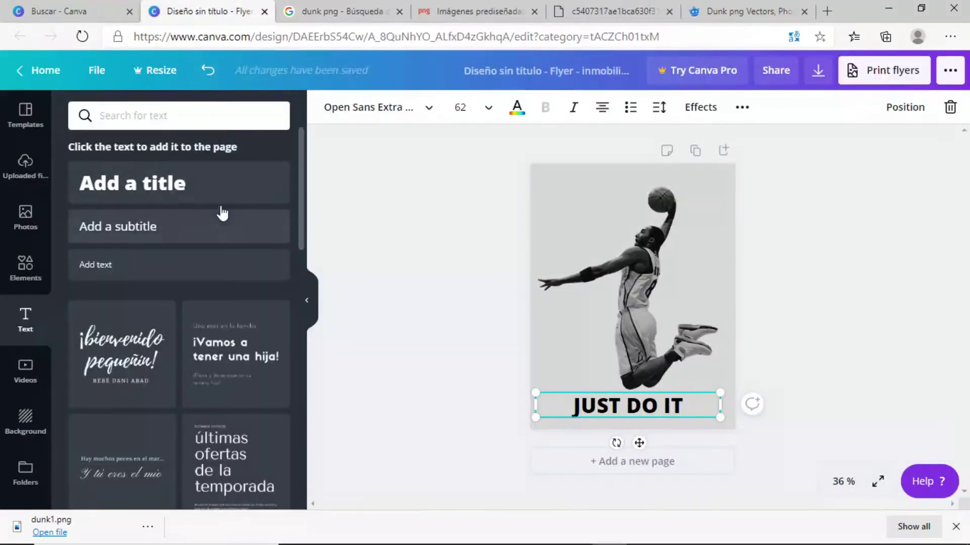
Filter fonts by the Negrita style and set the heading in Agrandir Narrow Black
{"action": "left_click", "coordinate": [576, 373]}
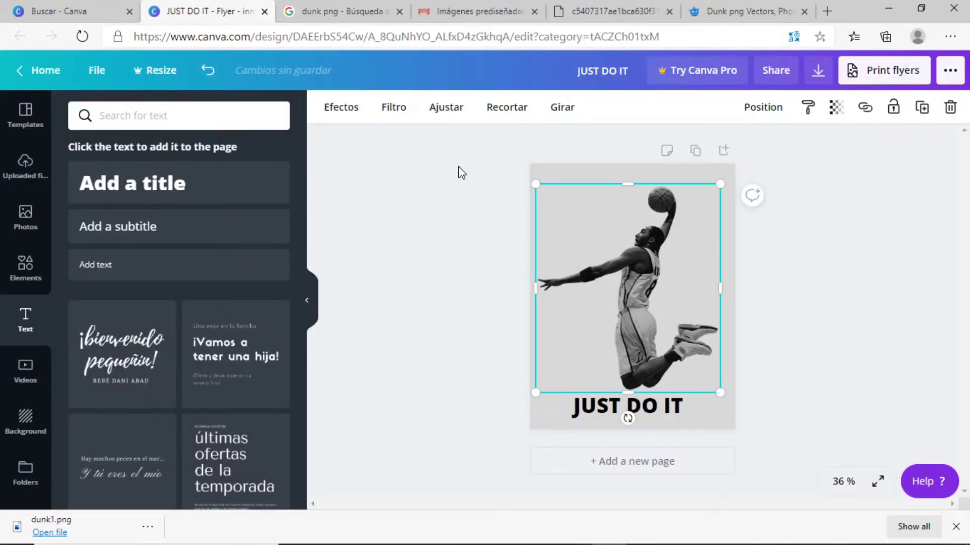
{"action": "left_click", "coordinate": [558, 414]}
{"action": "left_click", "coordinate": [402, 115]}
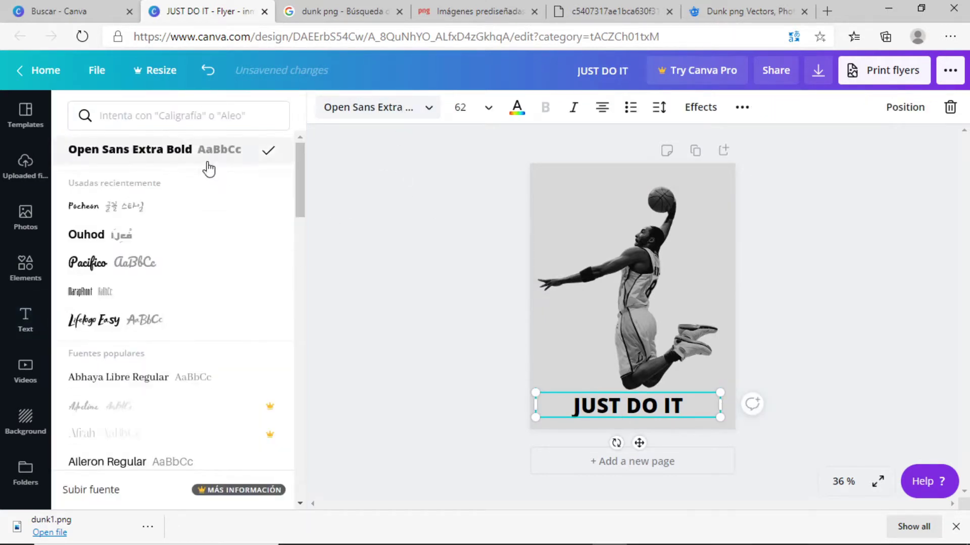
{"action": "left_click", "coordinate": [236, 156]}
{"action": "type", "text": "Negrita"}
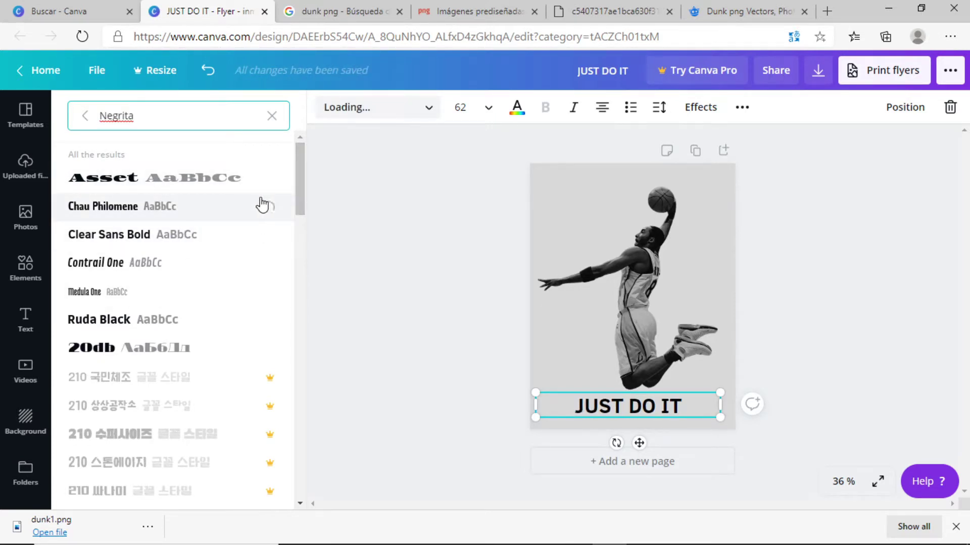
{"action": "left_click_drag", "start_coordinate": [299, 197], "coordinate": [302, 267]}
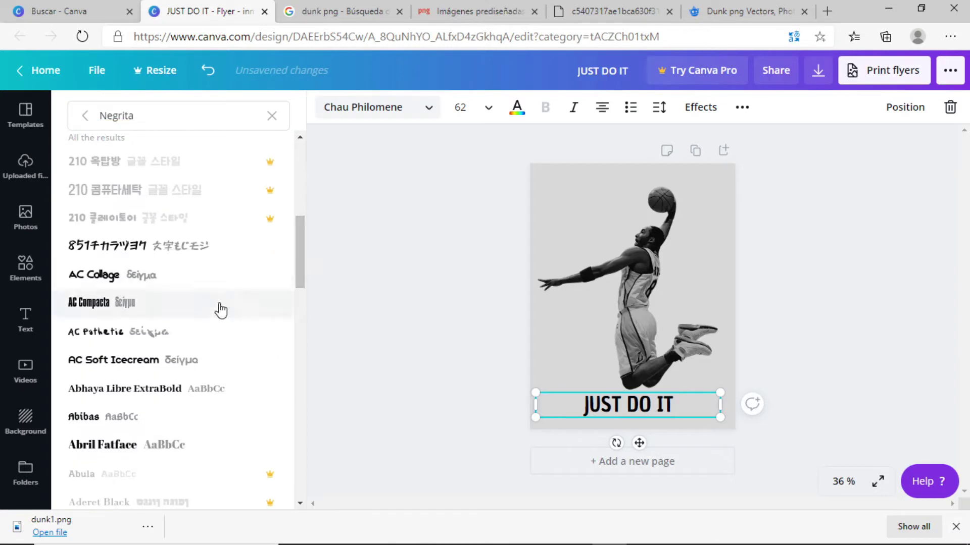
{"action": "left_click_drag", "start_coordinate": [301, 253], "coordinate": [301, 306]}
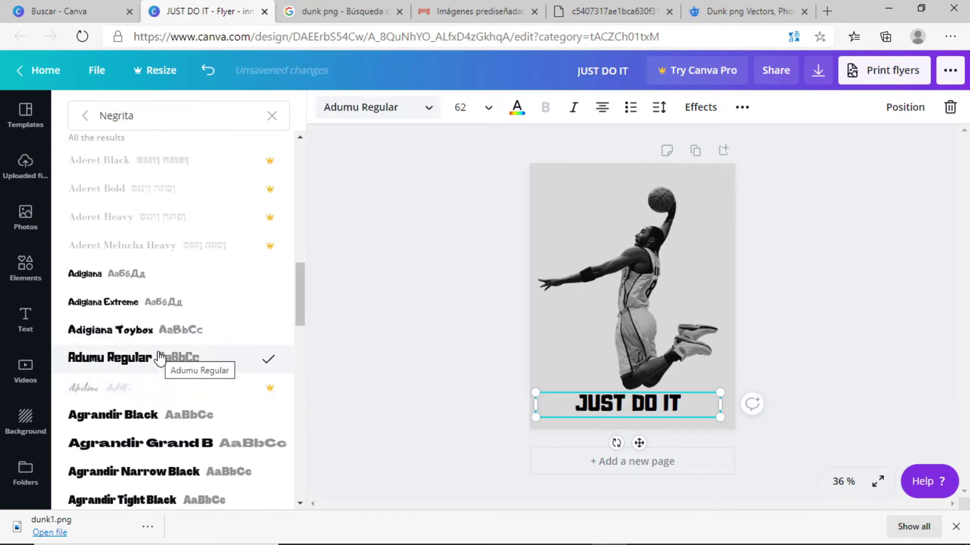
{"action": "left_click", "coordinate": [160, 445]}
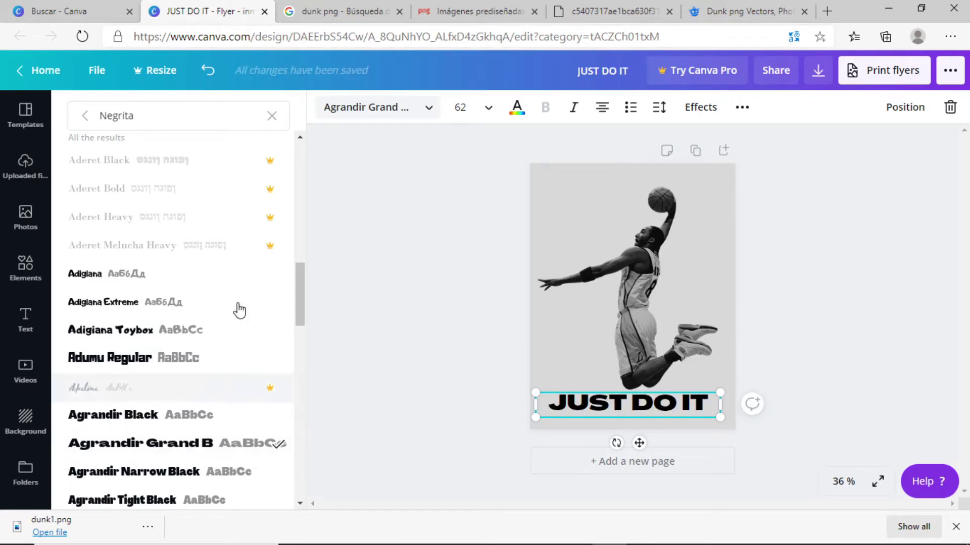
{"action": "left_click", "coordinate": [219, 477]}
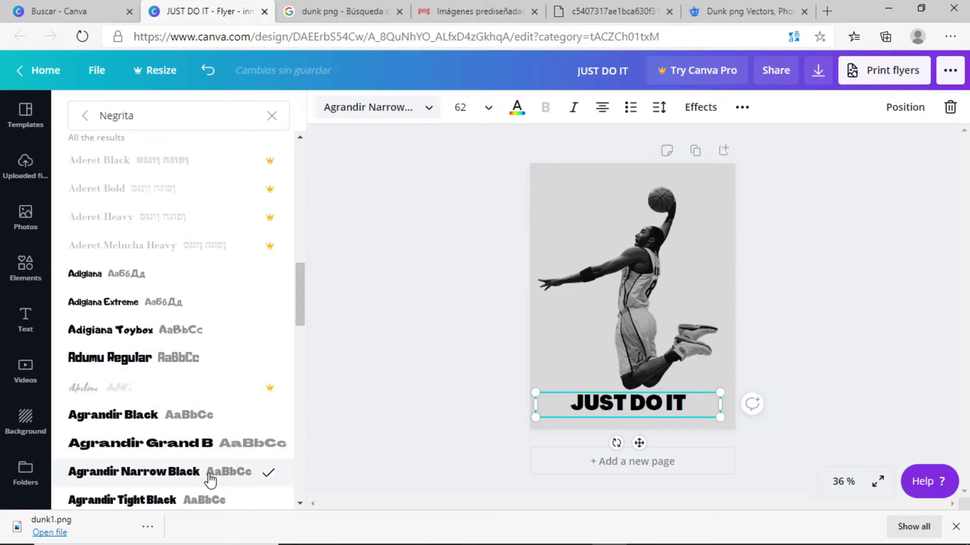
{"action": "left_click", "coordinate": [707, 11]}
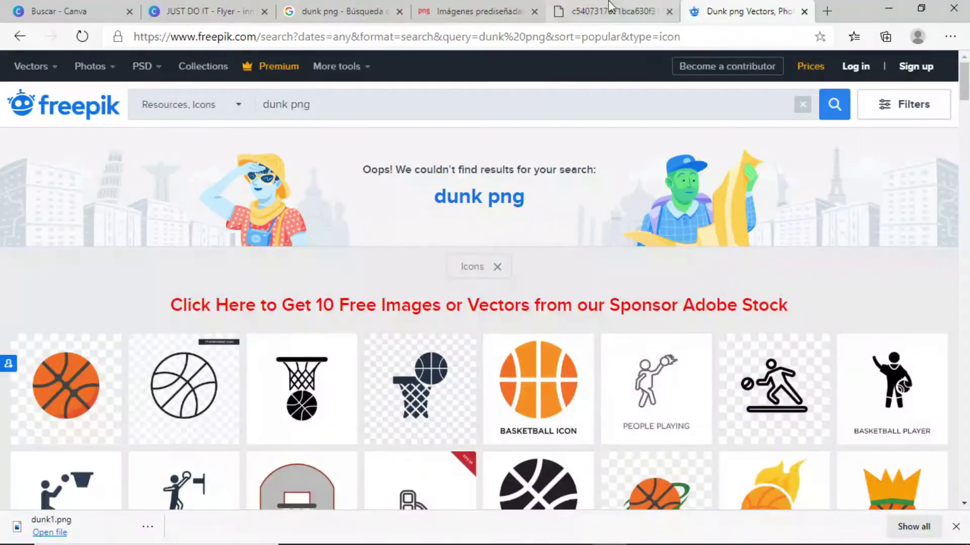
{"action": "left_click", "coordinate": [590, 15]}
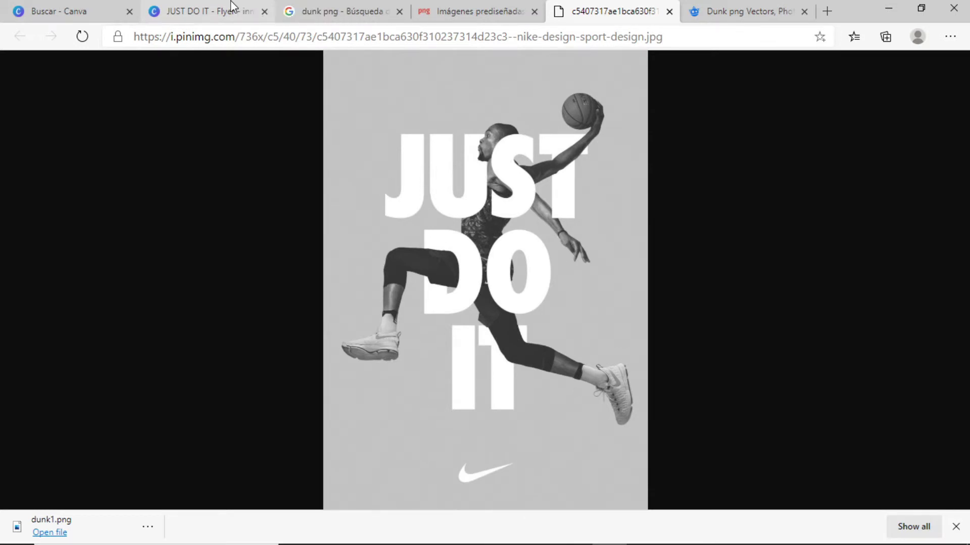
{"action": "left_click", "coordinate": [232, 6]}
{"action": "scroll", "coordinate": [303, 303], "scroll_direction": "down", "scroll_amount": 2}
Try Alegreya Sans SC, Alfa Slab One and Agrandir Grand, then set Agrandir Tight Black and duplicate the heading
{"action": "scroll", "coordinate": [253, 334], "scroll_direction": "down", "scroll_amount": 2}
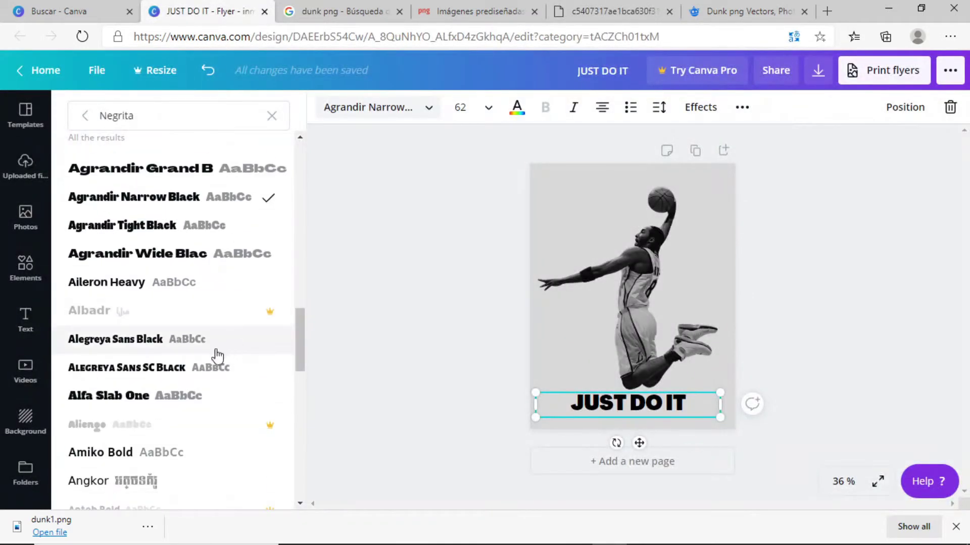
{"action": "left_click", "coordinate": [206, 373]}
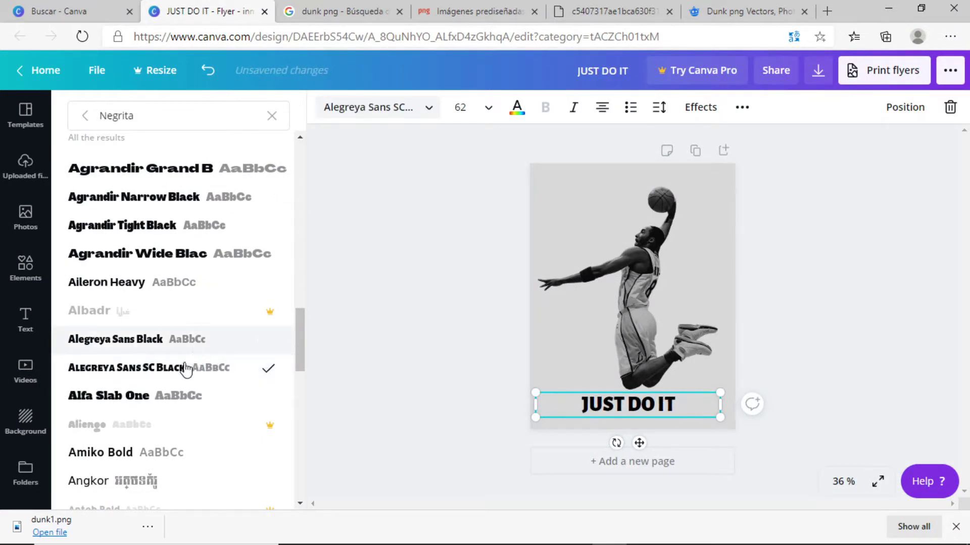
{"action": "left_click", "coordinate": [172, 396]}
{"action": "left_click", "coordinate": [194, 202]}
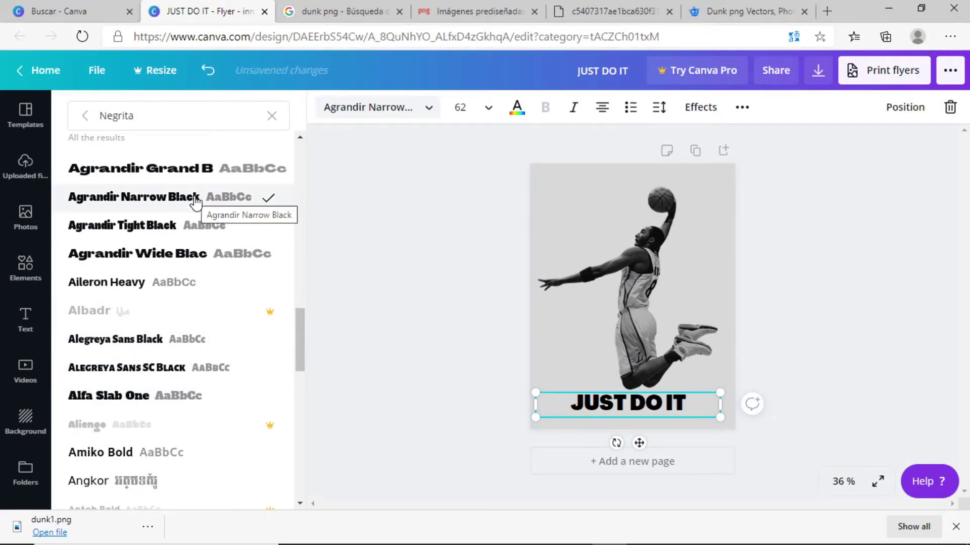
{"action": "left_click", "coordinate": [186, 169]}
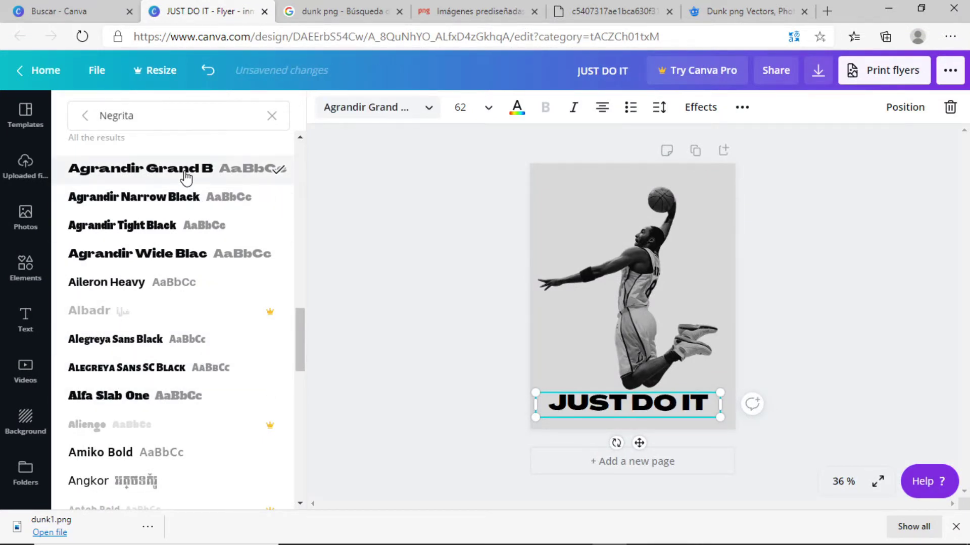
{"action": "left_click", "coordinate": [180, 210]}
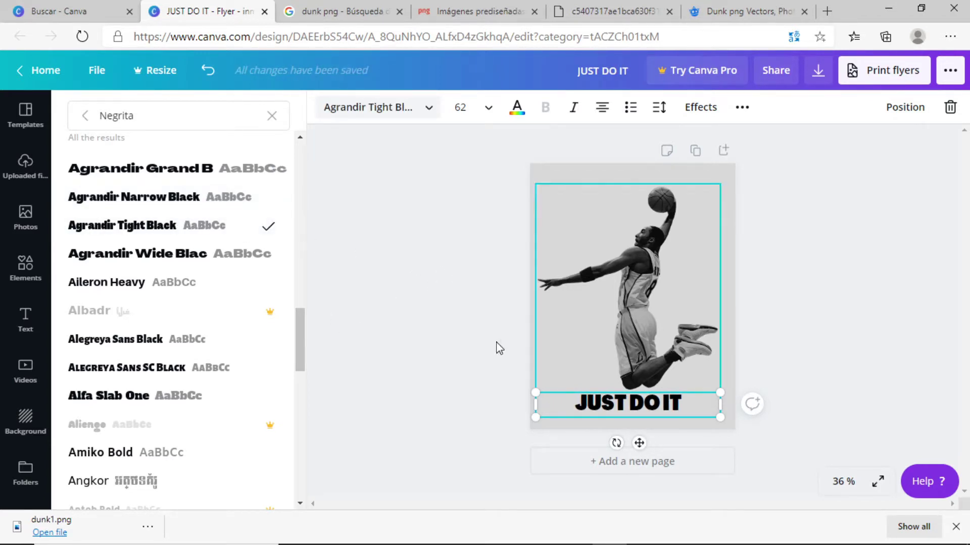
{"action": "left_click_drag", "start_coordinate": [306, 333], "coordinate": [303, 374]}
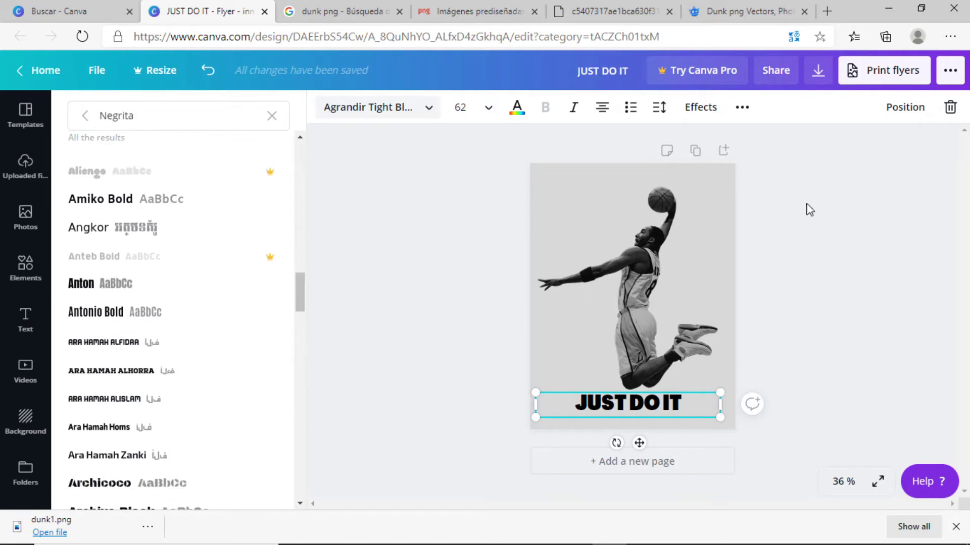
{"action": "left_click", "coordinate": [742, 107]}
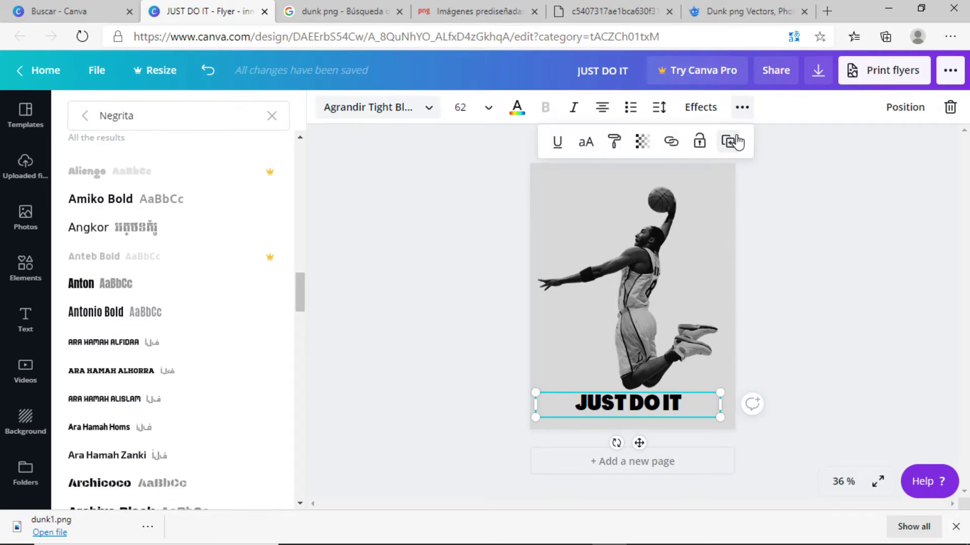
{"action": "left_click", "coordinate": [729, 141]}
Move the heading copy to the page top and try Antonio, Archivo Black, Atma and Barlow Black
{"action": "left_click_drag", "start_coordinate": [626, 404], "coordinate": [622, 206]}
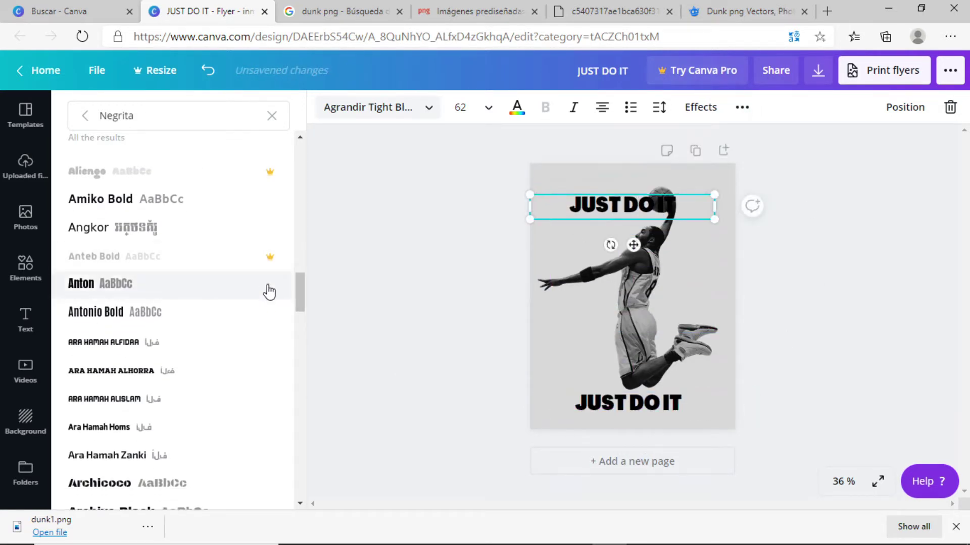
{"action": "left_click", "coordinate": [228, 325]}
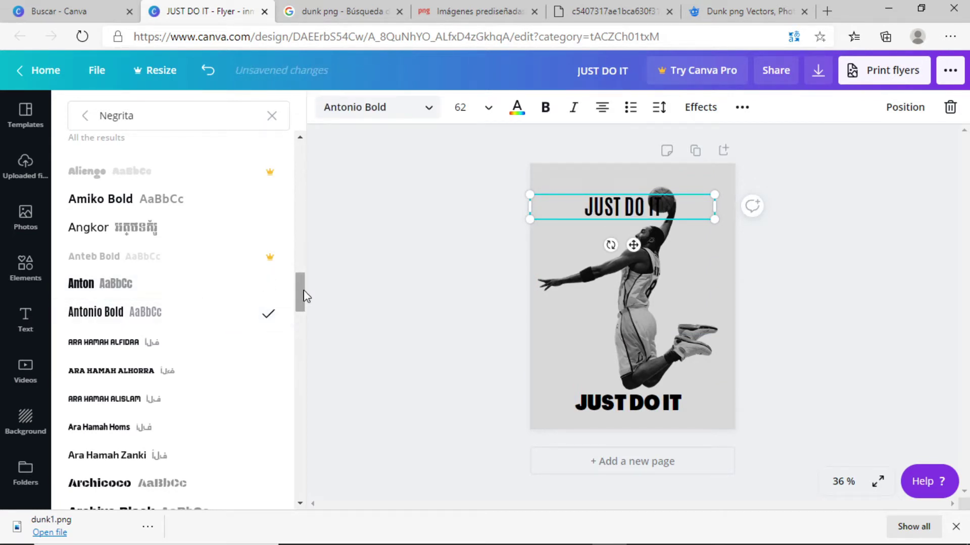
{"action": "left_click_drag", "start_coordinate": [299, 290], "coordinate": [299, 316]}
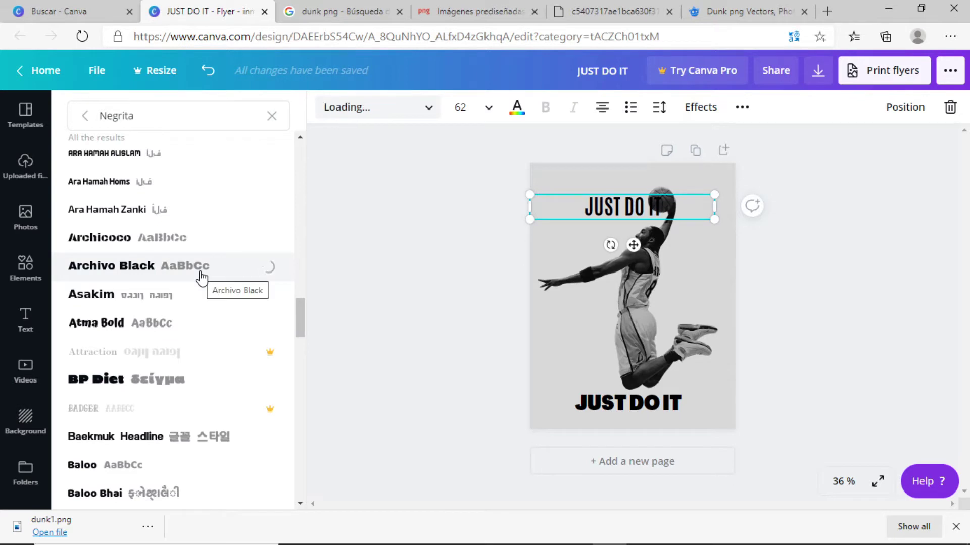
{"action": "left_click", "coordinate": [183, 302]}
{"action": "left_click", "coordinate": [180, 326]}
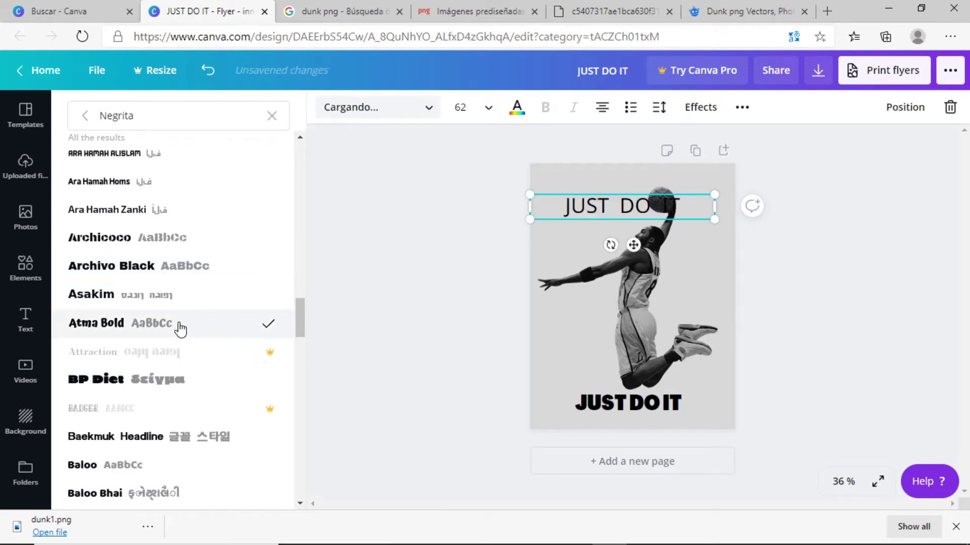
{"action": "left_click_drag", "start_coordinate": [299, 304], "coordinate": [217, 363]}
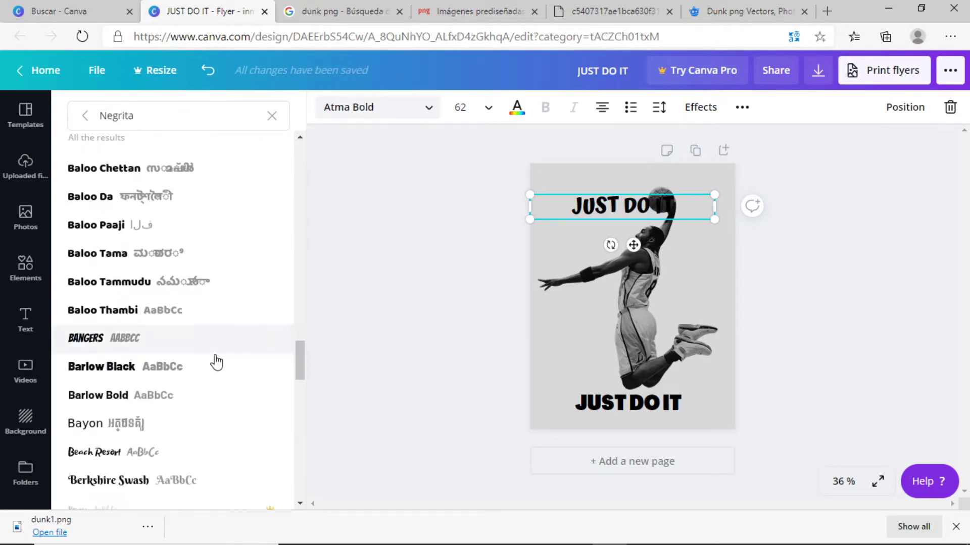
{"action": "left_click", "coordinate": [217, 365]}
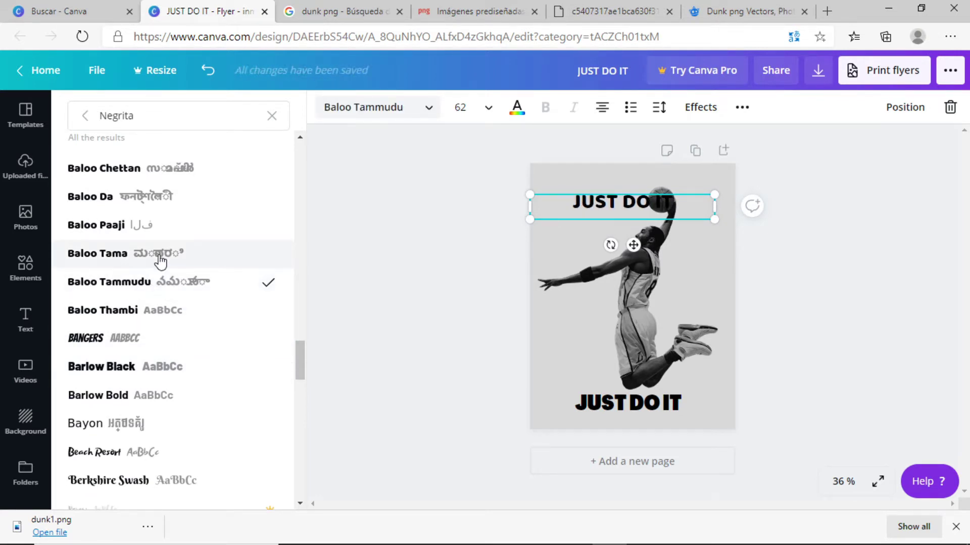
Try Black Han Sans and Bungee on the top heading
{"action": "scroll", "coordinate": [299, 362], "scroll_direction": "down", "scroll_amount": 3}
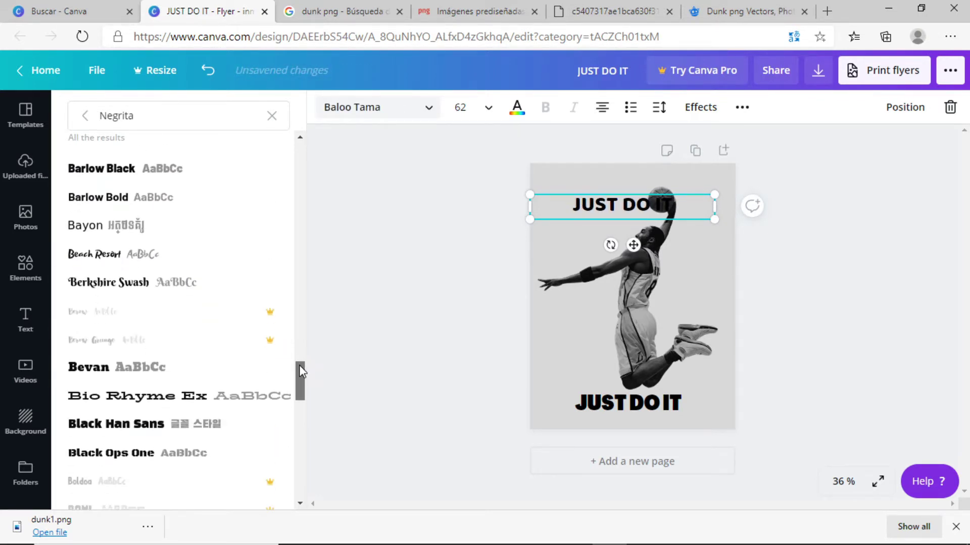
{"action": "scroll", "coordinate": [299, 365], "scroll_direction": "down", "scroll_amount": 1}
{"action": "left_click", "coordinate": [169, 365]}
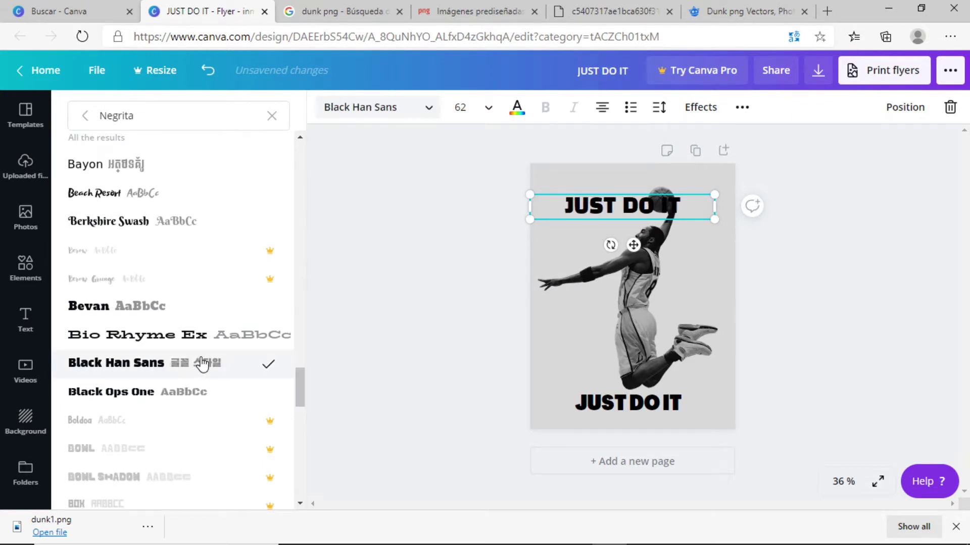
{"action": "left_click_drag", "start_coordinate": [301, 386], "coordinate": [303, 408]}
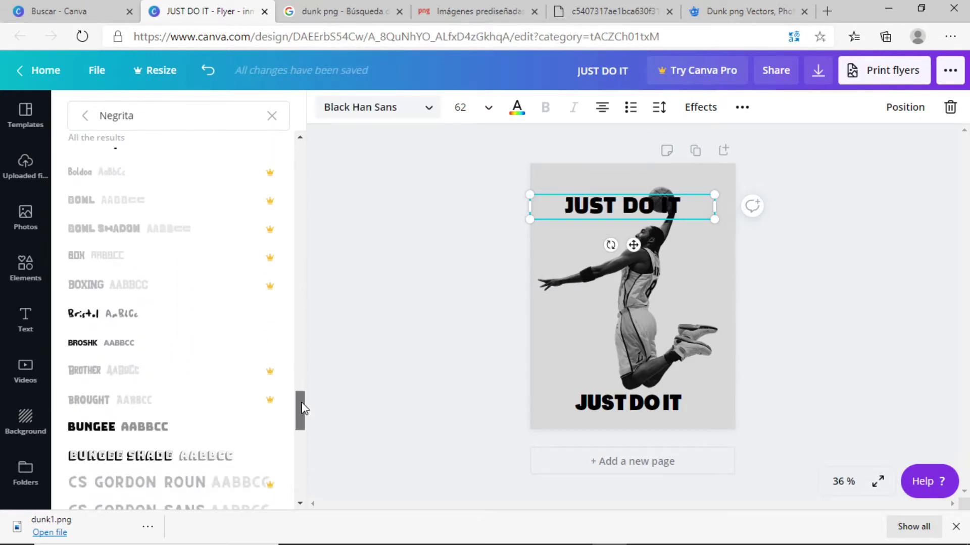
{"action": "scroll", "coordinate": [262, 396], "scroll_direction": "down", "scroll_amount": 1}
{"action": "left_click", "coordinate": [202, 361]}
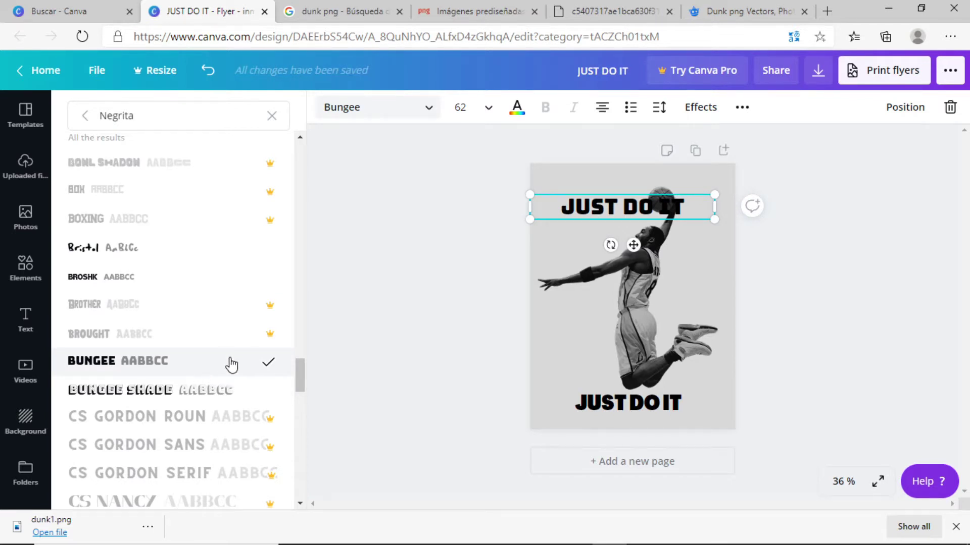
Try Candal, Carter One, Catamaran Black and Chango on the top heading, moving on toward Decalotype Black
{"action": "scroll", "coordinate": [298, 396], "scroll_direction": "down", "scroll_amount": 5}
{"action": "left_click", "coordinate": [174, 298]}
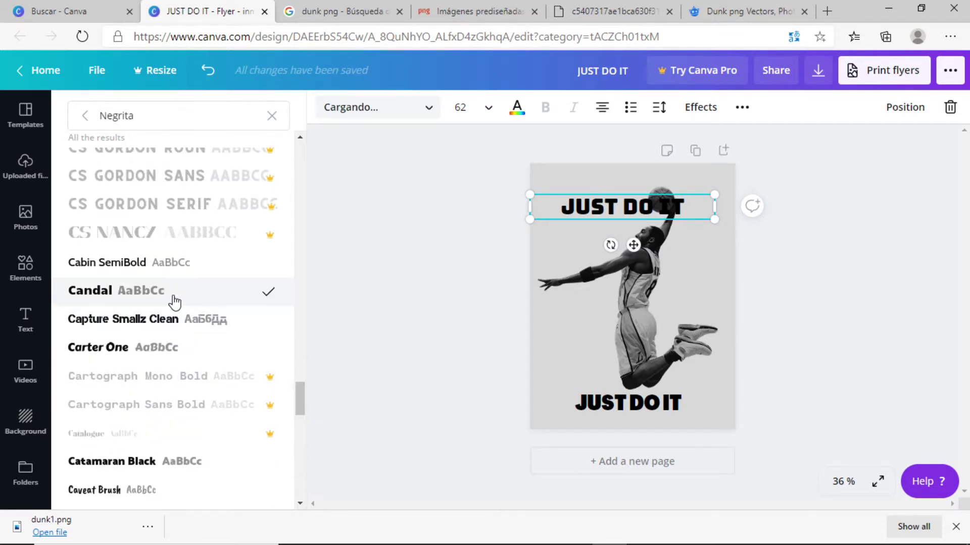
{"action": "left_click", "coordinate": [159, 347]}
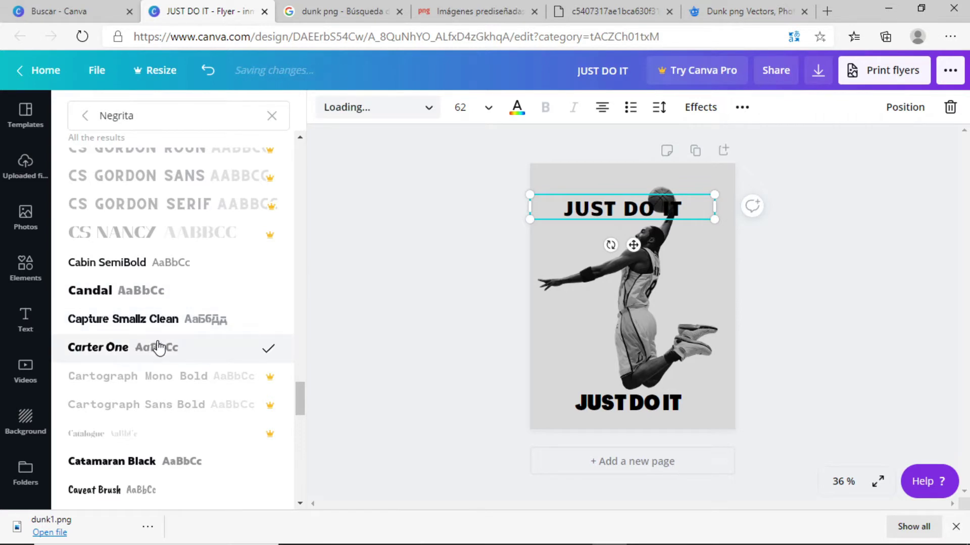
{"action": "left_click", "coordinate": [169, 461]}
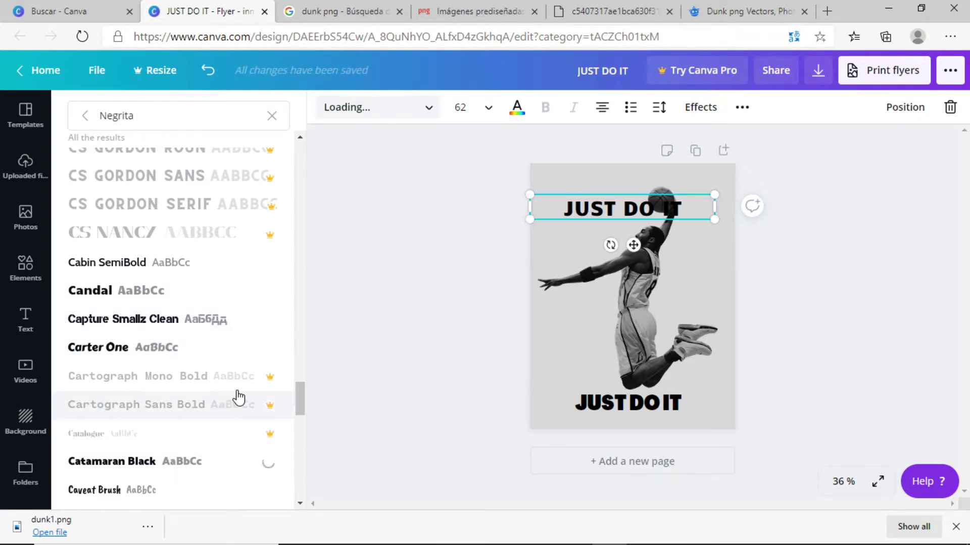
{"action": "scroll", "coordinate": [301, 407], "scroll_direction": "down", "scroll_amount": 2}
{"action": "scroll", "coordinate": [241, 390], "scroll_direction": "down", "scroll_amount": 4}
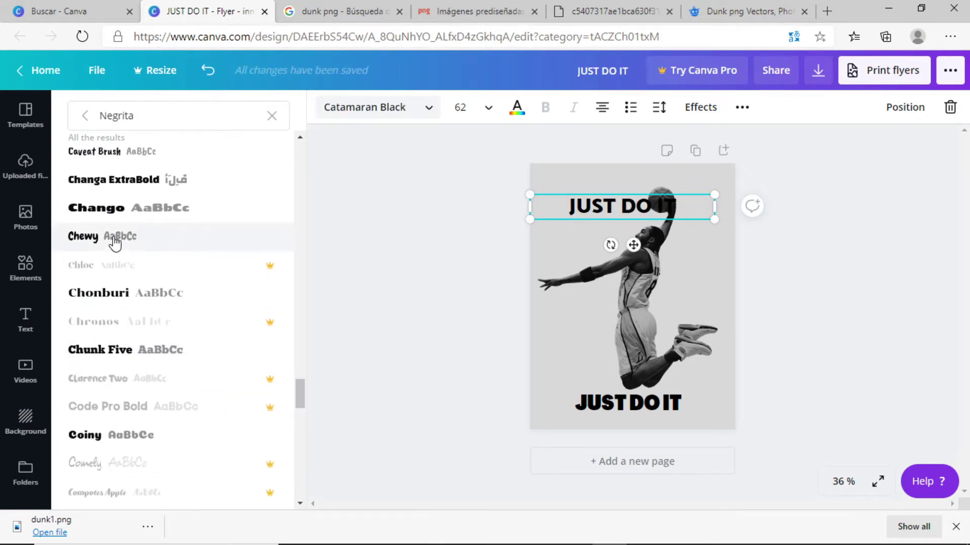
{"action": "left_click", "coordinate": [139, 208]}
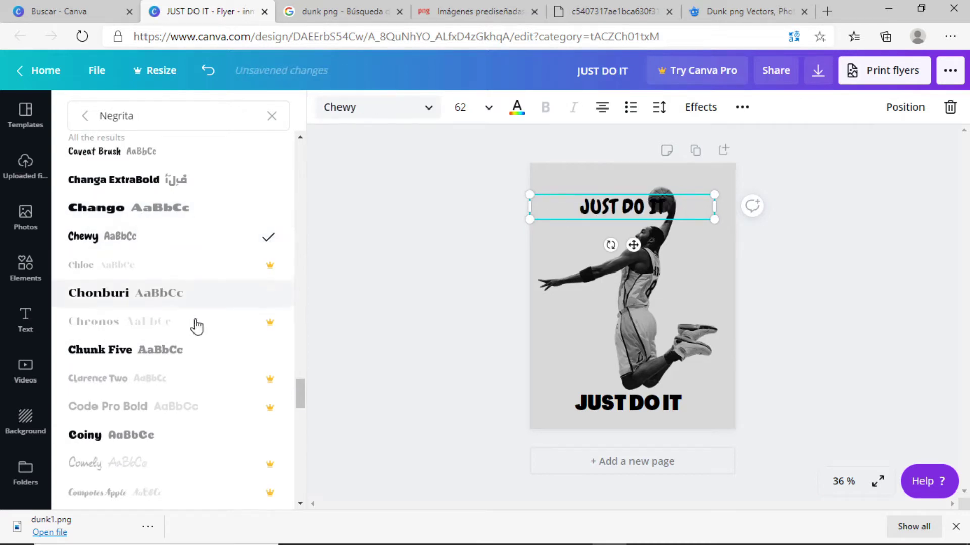
{"action": "left_click_drag", "start_coordinate": [301, 393], "coordinate": [311, 410]}
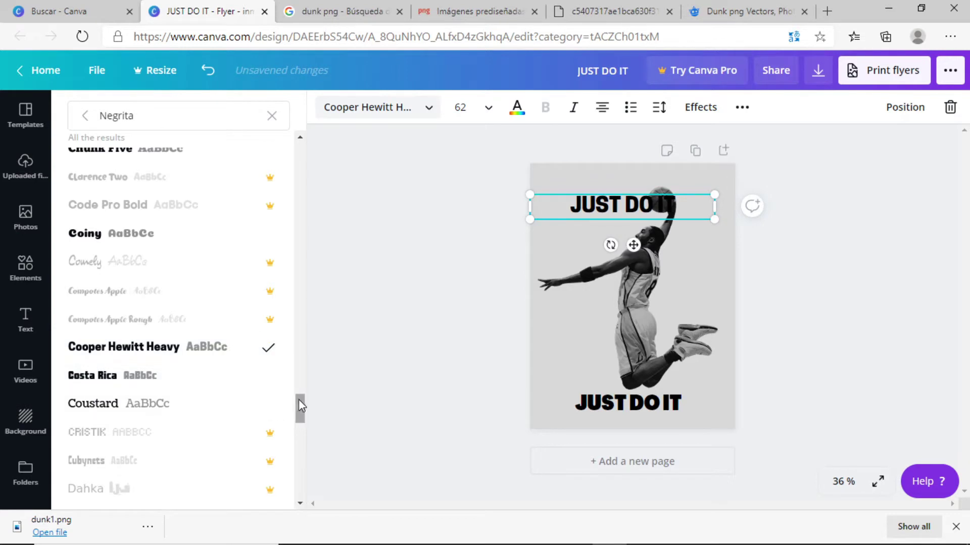
{"action": "left_click_drag", "start_coordinate": [300, 408], "coordinate": [302, 424]}
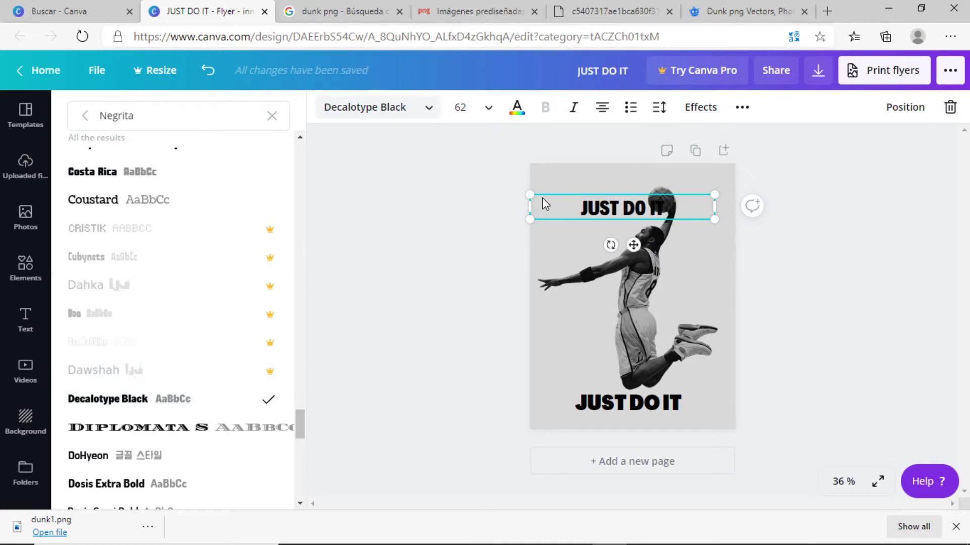
{"action": "left_click", "coordinate": [828, 483]}
{"action": "left_click", "coordinate": [830, 443]}
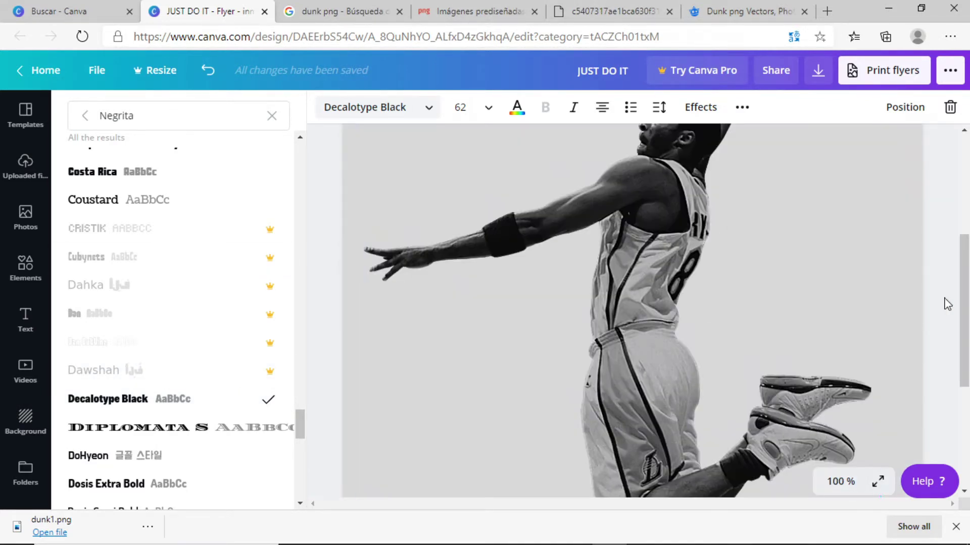
{"action": "scroll", "coordinate": [591, 238], "scroll_direction": "up", "scroll_amount": 5}
{"action": "scroll", "coordinate": [590, 238], "scroll_direction": "up", "scroll_amount": 2}
{"action": "left_click", "coordinate": [730, 10]}
{"action": "left_click", "coordinate": [643, 9]}
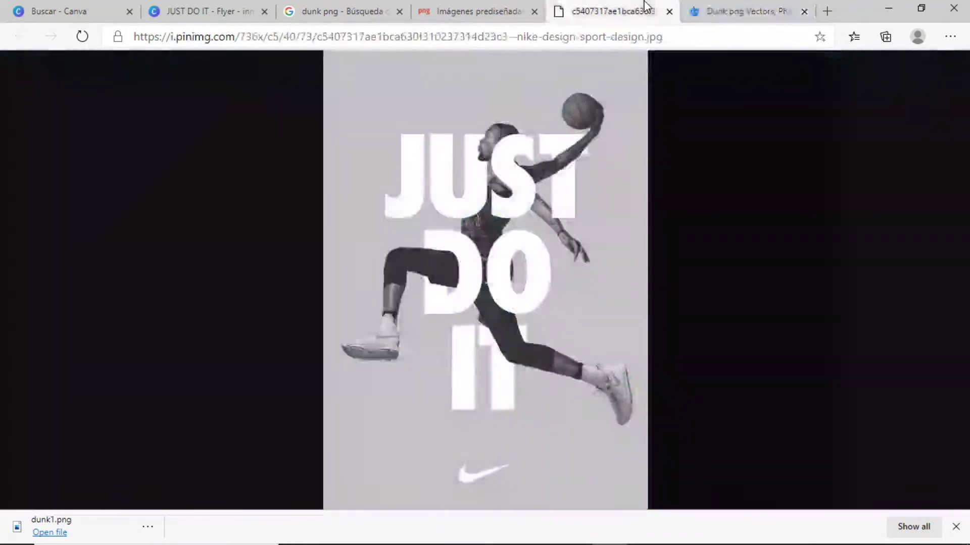
{"action": "left_click", "coordinate": [240, 7]}
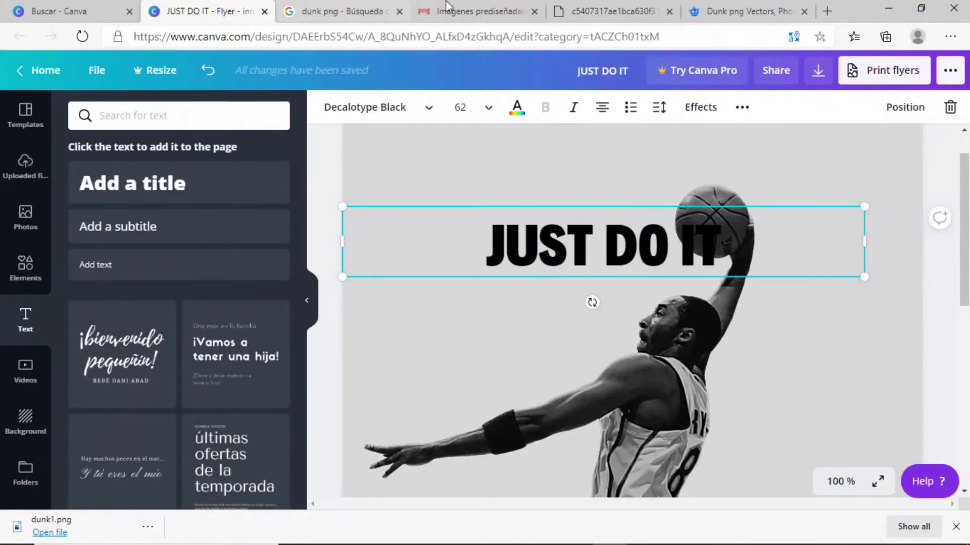
{"action": "left_click", "coordinate": [611, 10]}
{"action": "left_click", "coordinate": [244, 7]}
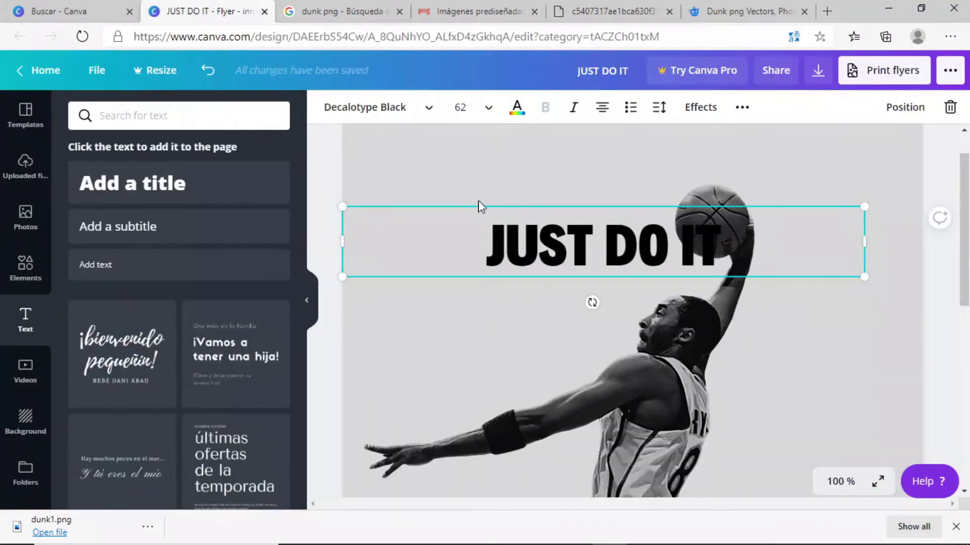
{"action": "left_click_drag", "start_coordinate": [586, 237], "coordinate": [601, 383]}
{"action": "scroll", "coordinate": [707, 354], "scroll_direction": "down", "scroll_amount": 2}
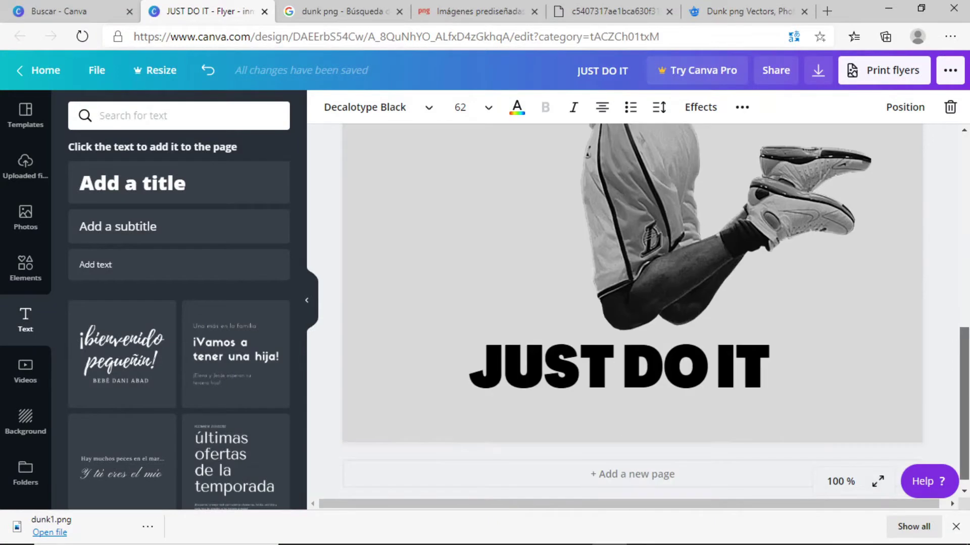
{"action": "left_click", "coordinate": [841, 482]}
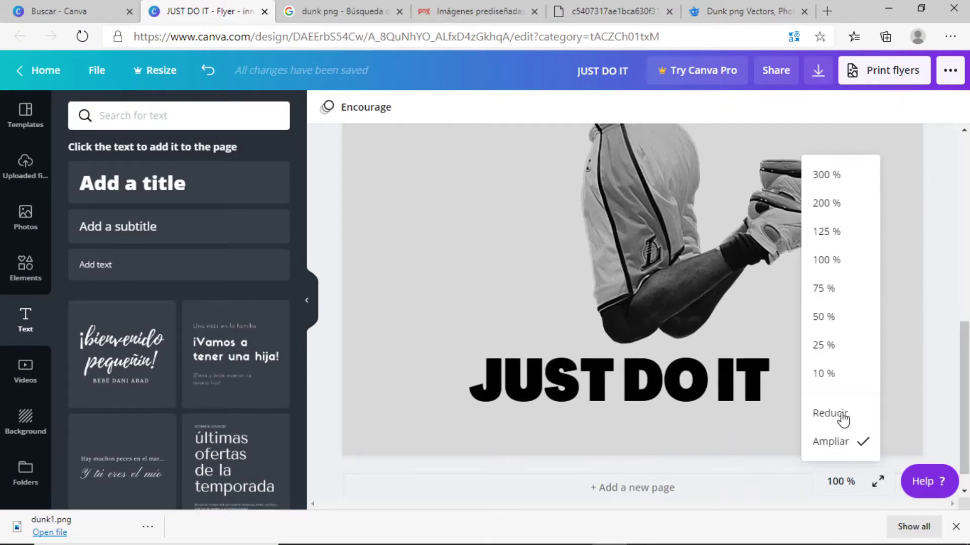
{"action": "left_click", "coordinate": [839, 413]}
{"action": "left_click", "coordinate": [955, 526]}
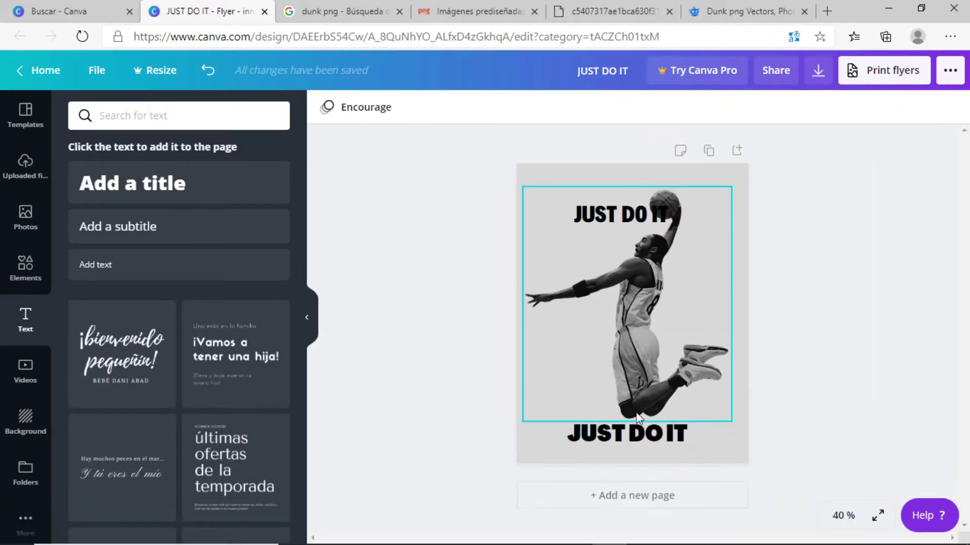
{"action": "left_click", "coordinate": [632, 199]}
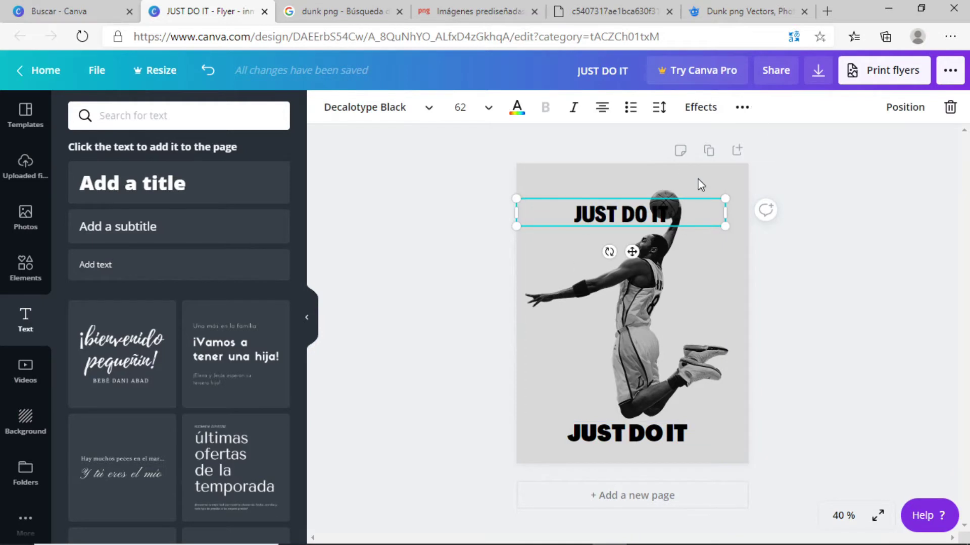
{"action": "left_click", "coordinate": [688, 495]}
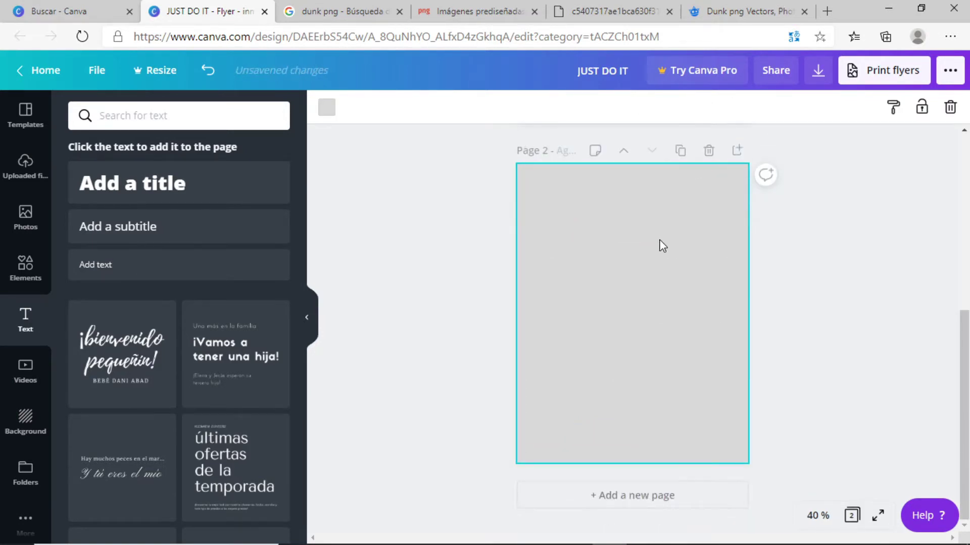
Undo the blank page and duplicate the flyer as page 2
{"action": "key", "text": "ctrl+z"}
{"action": "left_click", "coordinate": [709, 150]}
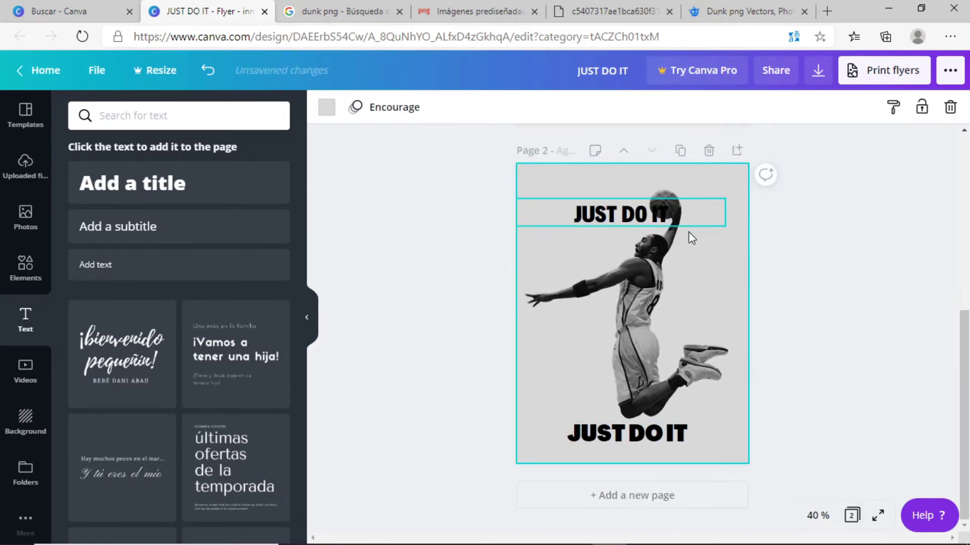
{"action": "scroll", "coordinate": [691, 238], "scroll_direction": "up", "scroll_amount": 4}
{"action": "scroll", "coordinate": [697, 328], "scroll_direction": "up", "scroll_amount": 1}
{"action": "scroll", "coordinate": [705, 429], "scroll_direction": "up", "scroll_amount": 2}
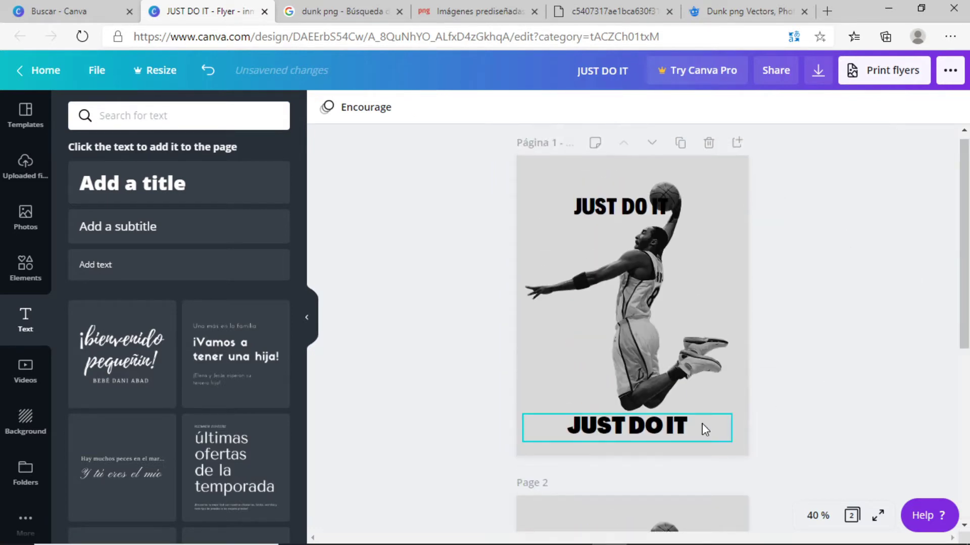
Delete page 1's bottom JUST DO IT and move the remaining one to mid-page
{"action": "left_click", "coordinate": [705, 430]}
{"action": "key", "text": "Delete"}
{"action": "left_click_drag", "start_coordinate": [627, 207], "coordinate": [606, 284]}
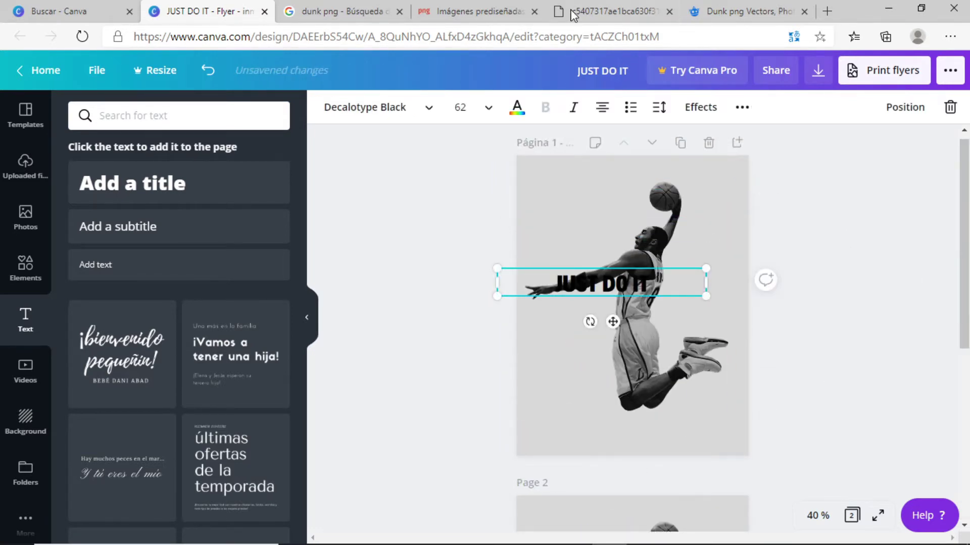
{"action": "left_click", "coordinate": [575, 13]}
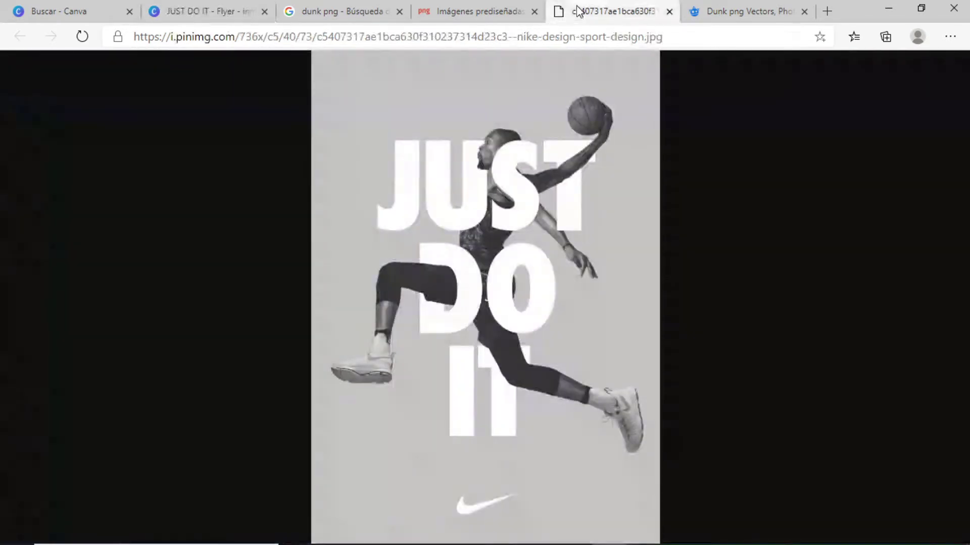
{"action": "left_click", "coordinate": [208, 7]}
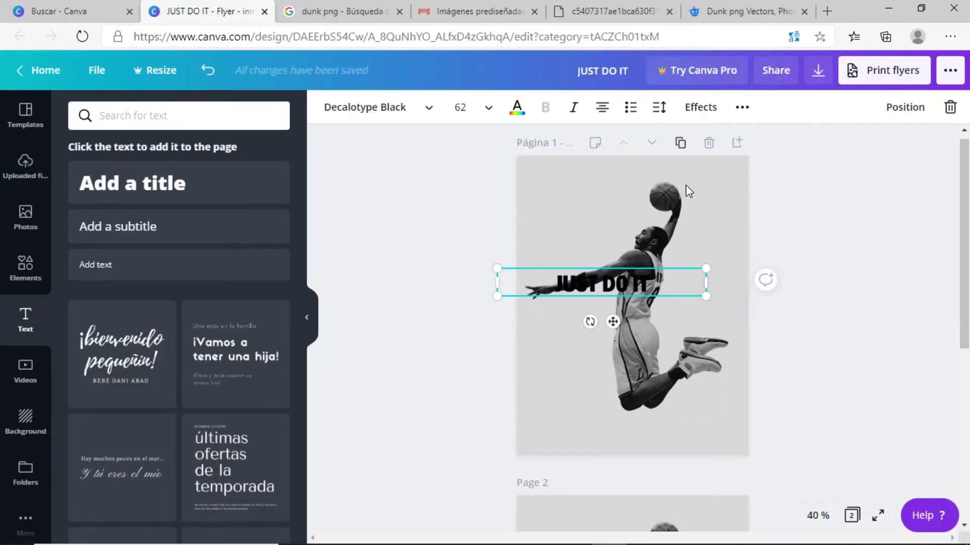
Narrow the heading so it wraps into three lines and enlarge it to size 133 over the player
{"action": "left_click", "coordinate": [606, 11]}
{"action": "left_click", "coordinate": [238, 6]}
{"action": "left_click_drag", "start_coordinate": [706, 283], "coordinate": [593, 282]}
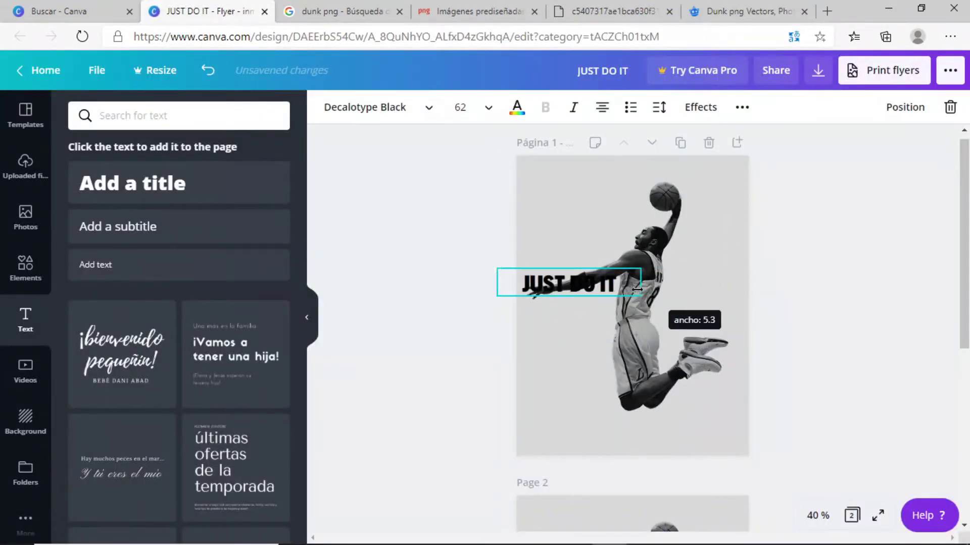
{"action": "left_click_drag", "start_coordinate": [558, 321], "coordinate": [634, 309]}
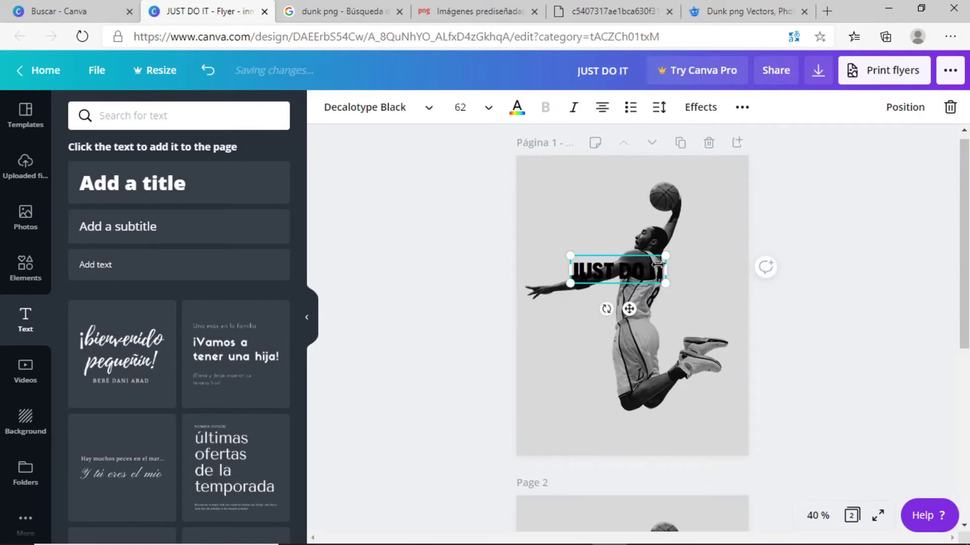
{"action": "left_click_drag", "start_coordinate": [668, 258], "coordinate": [618, 257]}
{"action": "left_click_drag", "start_coordinate": [616, 349], "coordinate": [668, 432]}
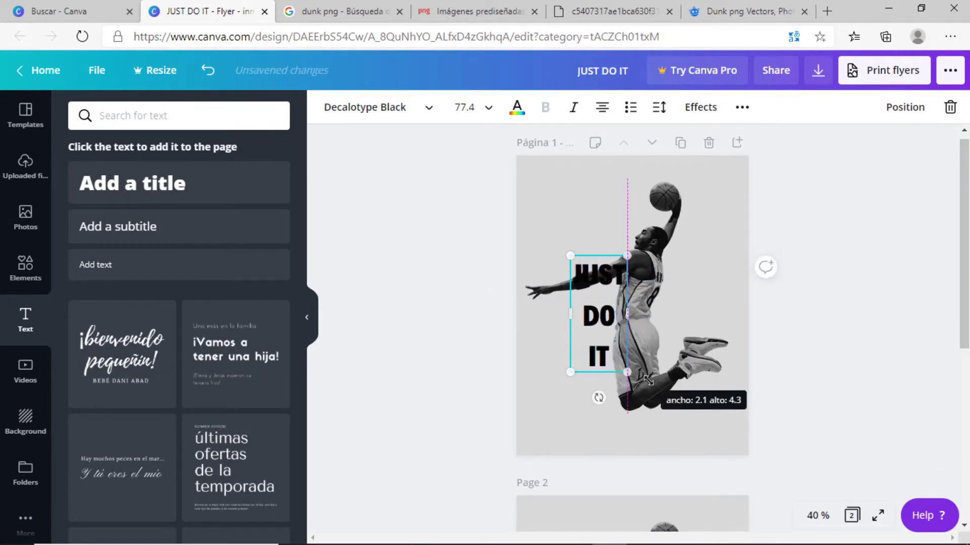
{"action": "left_click_drag", "start_coordinate": [645, 369], "coordinate": [653, 342]}
{"action": "left_click", "coordinate": [613, 11]}
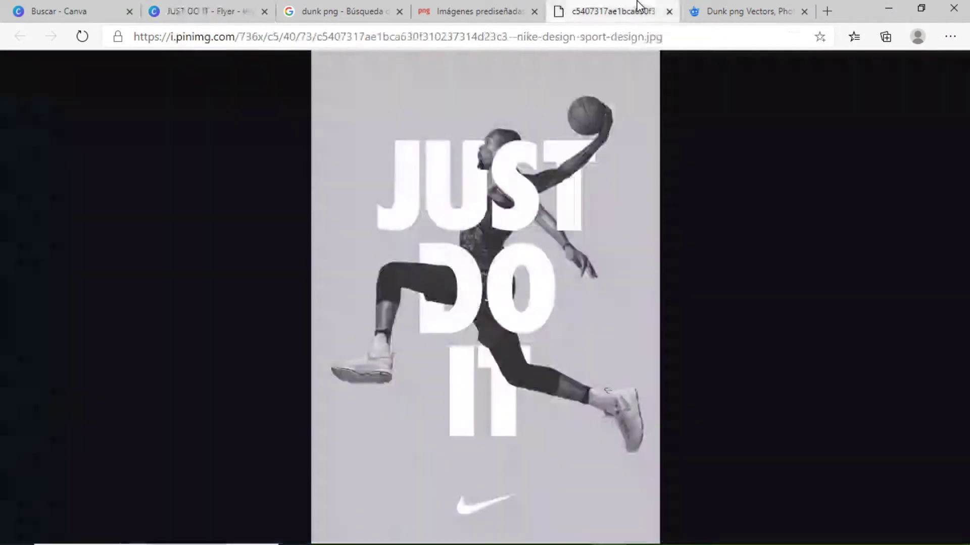
{"action": "left_click", "coordinate": [263, 13]}
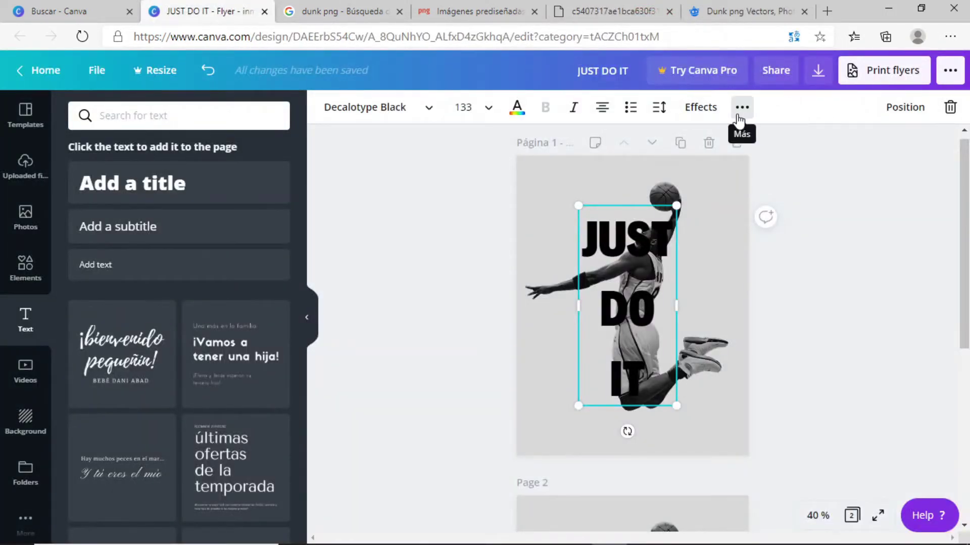
Tighten line spacing to 0.82 and enlarge the stacked heading to size 227
{"action": "left_click", "coordinate": [741, 108]}
{"action": "left_click", "coordinate": [659, 107]}
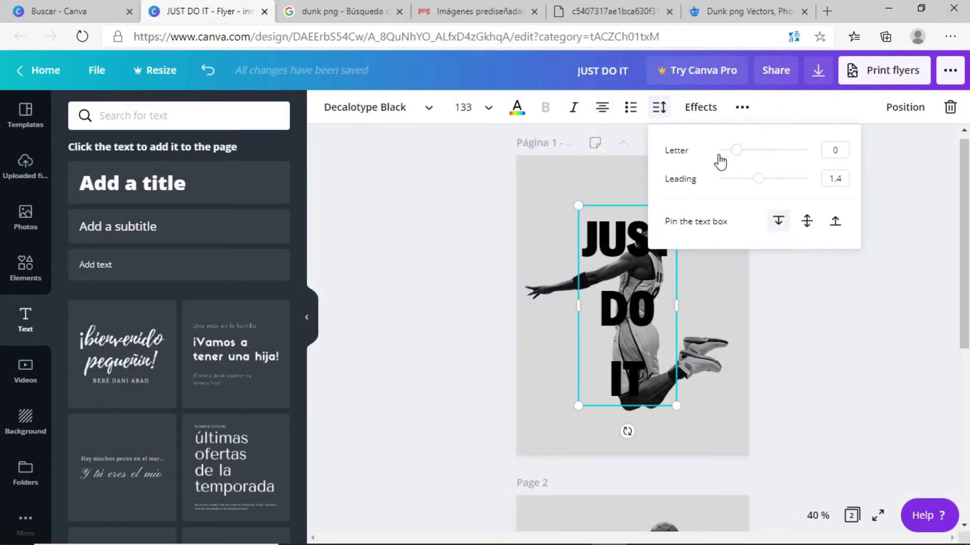
{"action": "left_click_drag", "start_coordinate": [756, 181], "coordinate": [740, 180]}
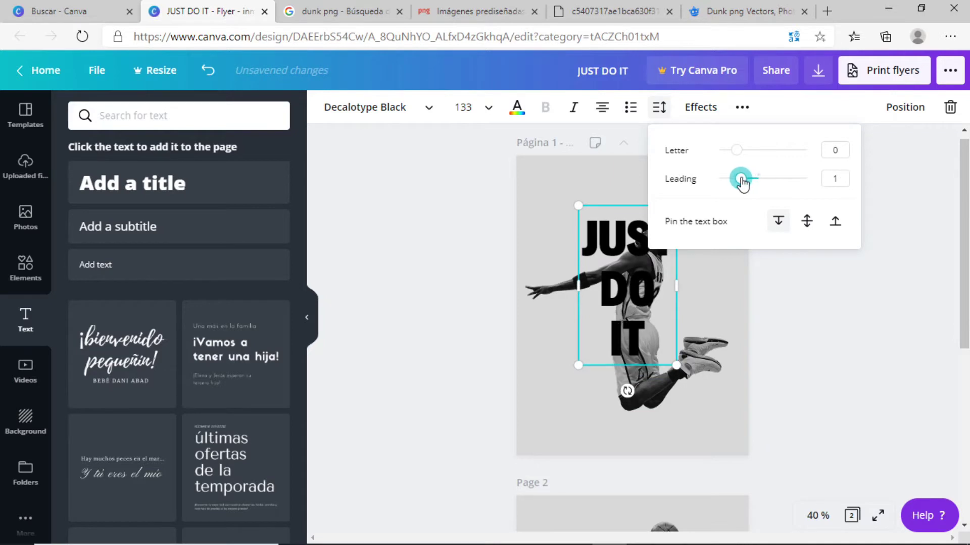
{"action": "left_click", "coordinate": [594, 12]}
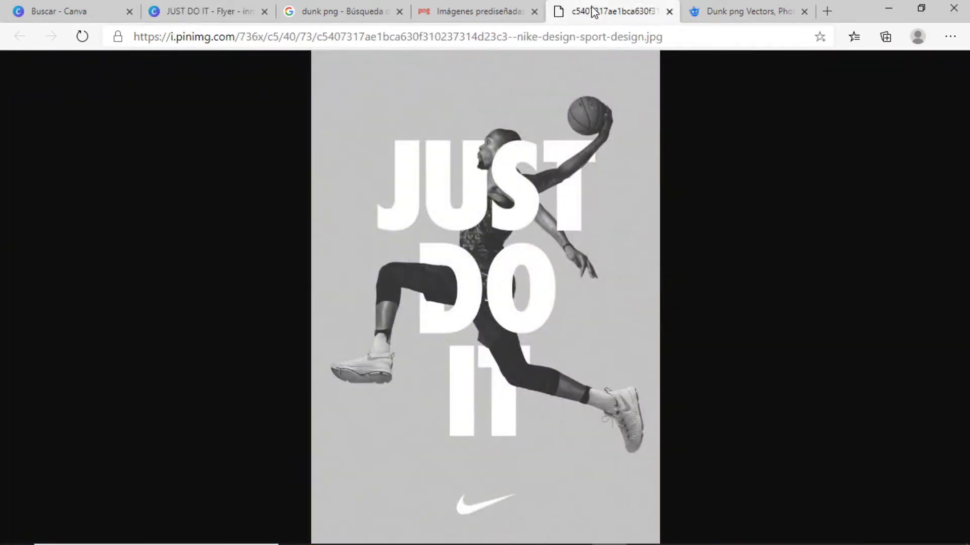
{"action": "left_click", "coordinate": [219, 8]}
{"action": "left_click_drag", "start_coordinate": [742, 185], "coordinate": [735, 187]}
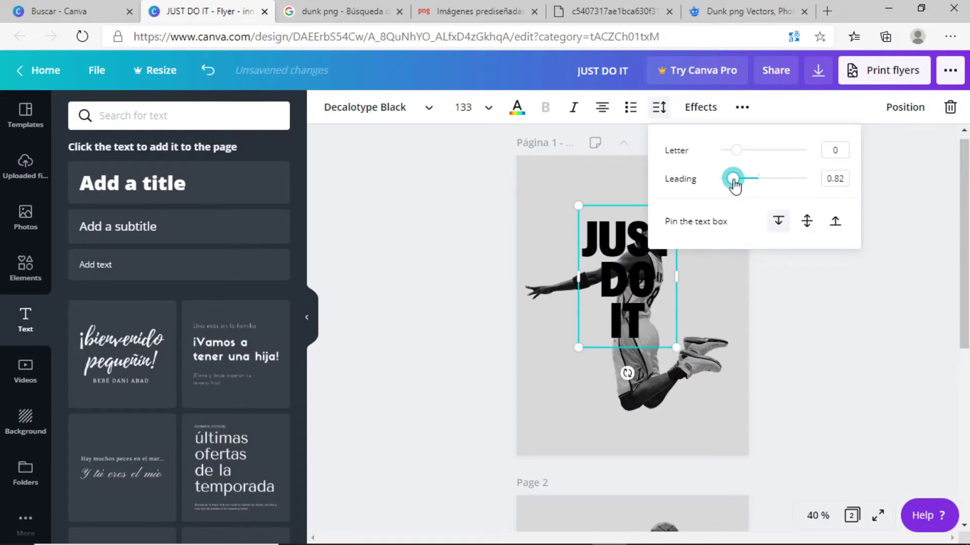
{"action": "left_click_drag", "start_coordinate": [674, 348], "coordinate": [768, 443]}
{"action": "left_click_drag", "start_coordinate": [706, 388], "coordinate": [685, 365]}
{"action": "left_click", "coordinate": [626, 11]}
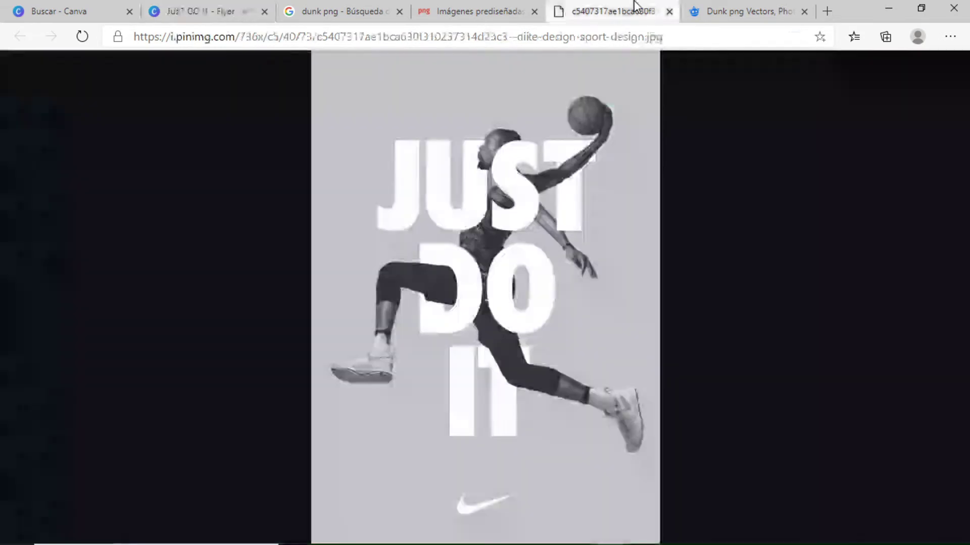
{"action": "left_click", "coordinate": [182, 11]}
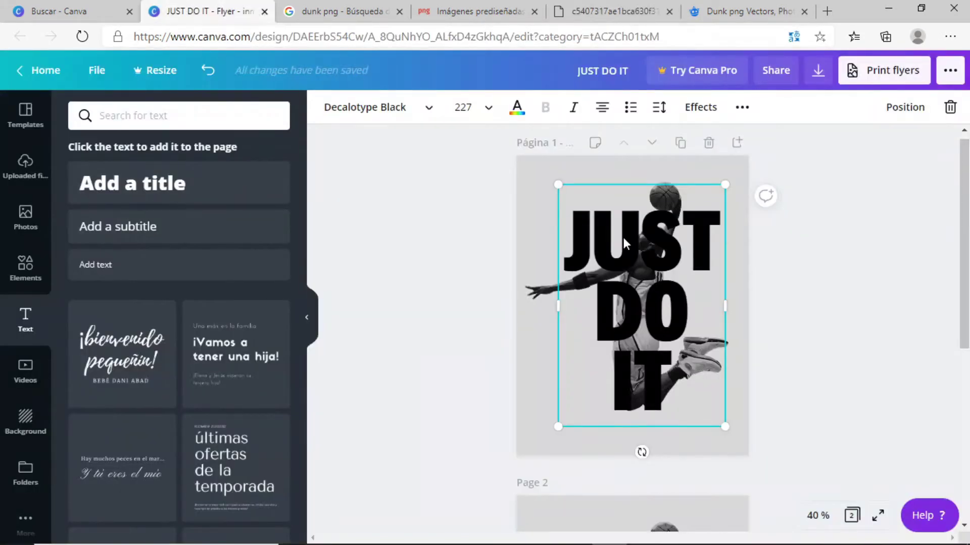
Shift the JUST DO IT text slightly left and the player image slightly up, checking the reference poster
{"action": "left_click_drag", "start_coordinate": [624, 244], "coordinate": [612, 238]}
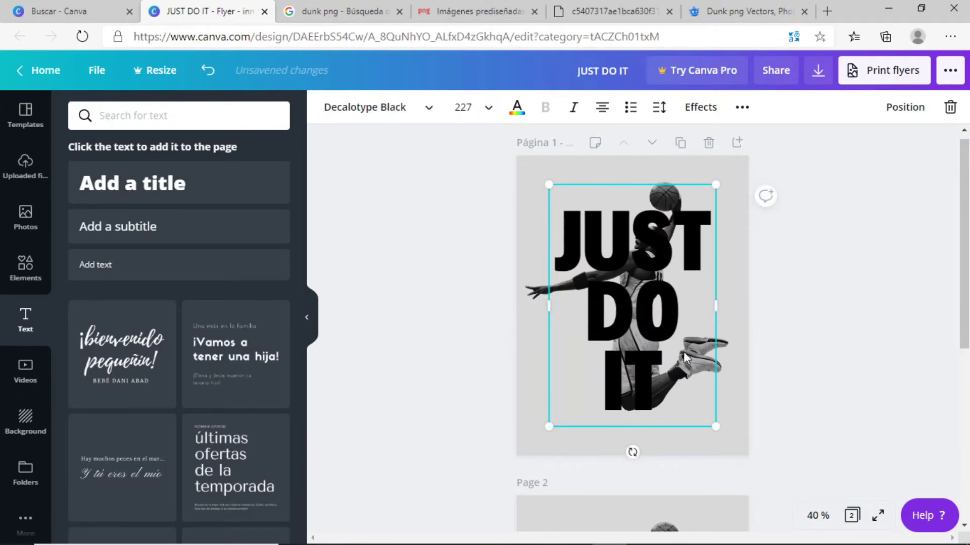
{"action": "left_click", "coordinate": [632, 450]}
{"action": "left_click_drag", "start_coordinate": [718, 346], "coordinate": [718, 340]}
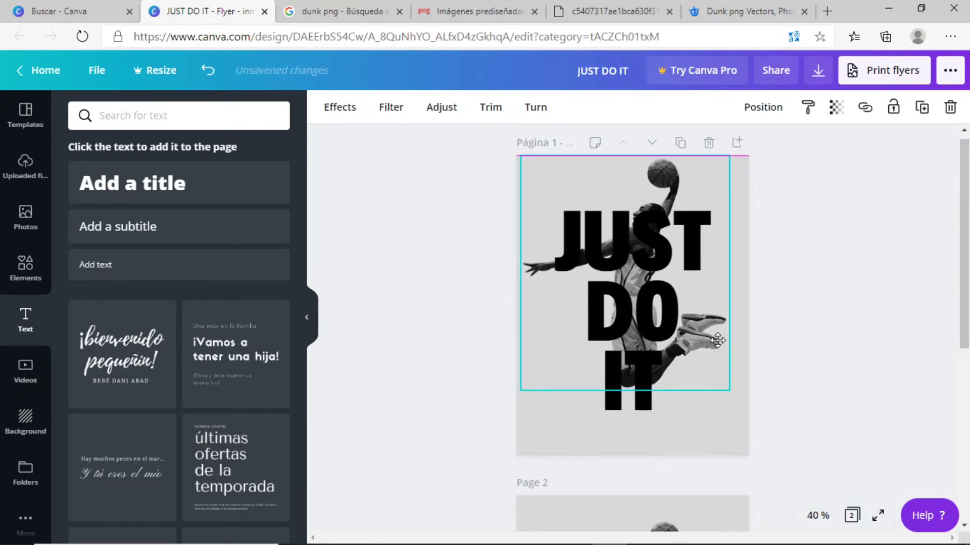
{"action": "left_click", "coordinate": [751, 407]}
{"action": "left_click", "coordinate": [606, 11]}
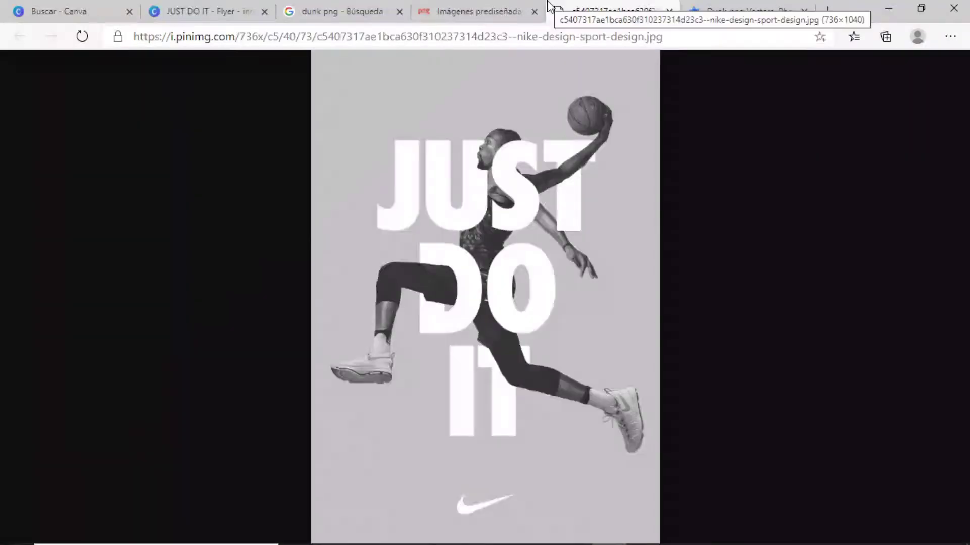
{"action": "left_click", "coordinate": [224, 6]}
Nudge the text and player right together, then bring up colour choices for the JUST DO IT text
{"action": "key", "text": "ctrl+a"}
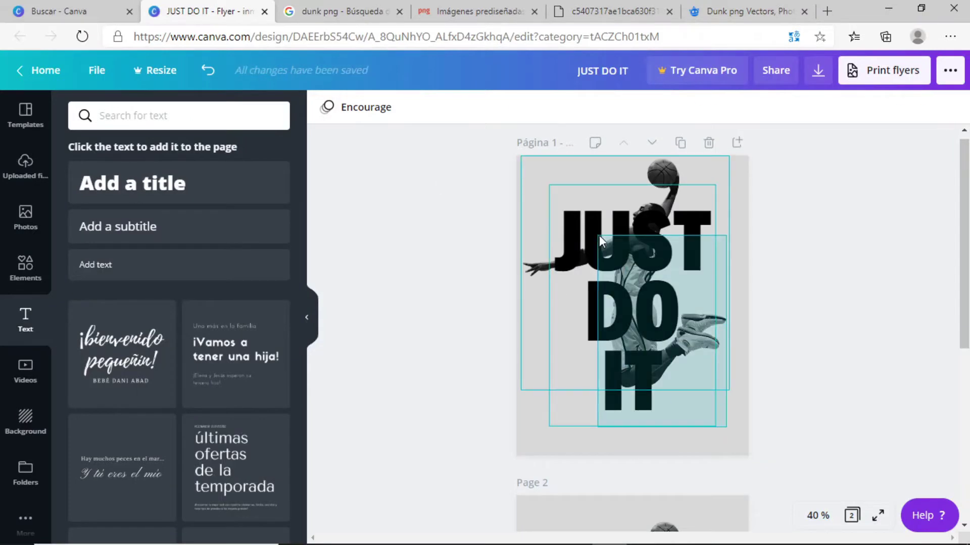
{"action": "left_click_drag", "start_coordinate": [602, 253], "coordinate": [608, 253]}
{"action": "left_click", "coordinate": [803, 242]}
{"action": "left_click", "coordinate": [682, 243]}
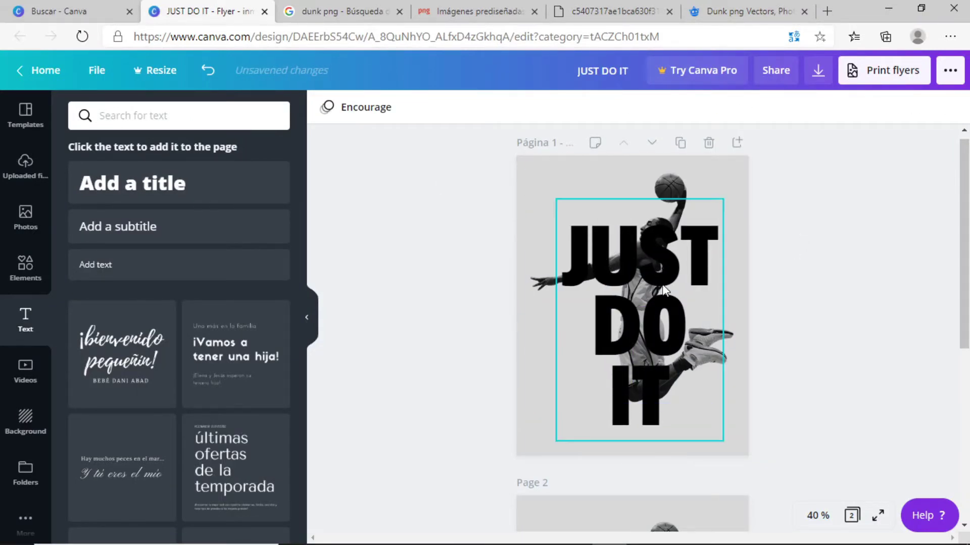
{"action": "left_click", "coordinate": [522, 110]}
{"action": "left_click", "coordinate": [275, 381]}
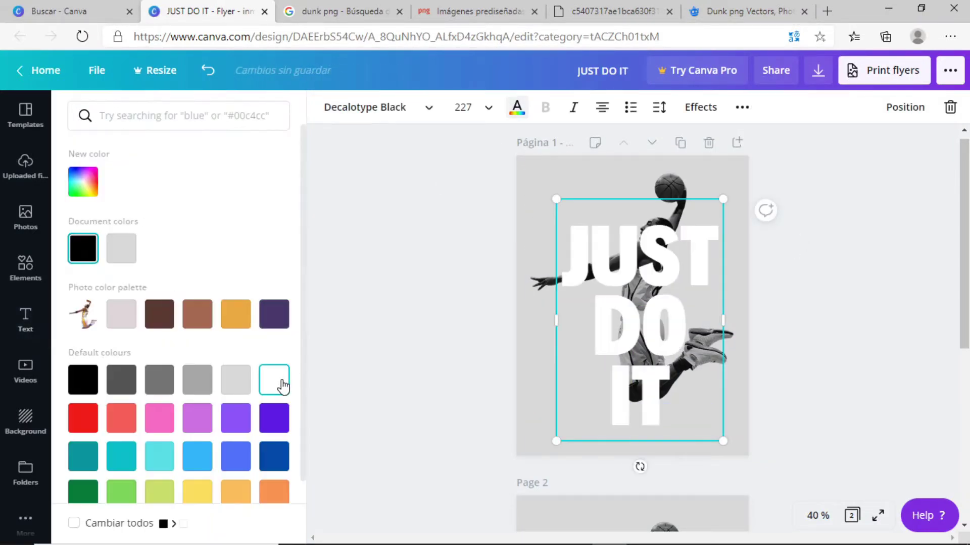
{"action": "left_click", "coordinate": [578, 6]}
{"action": "left_click", "coordinate": [202, 11]}
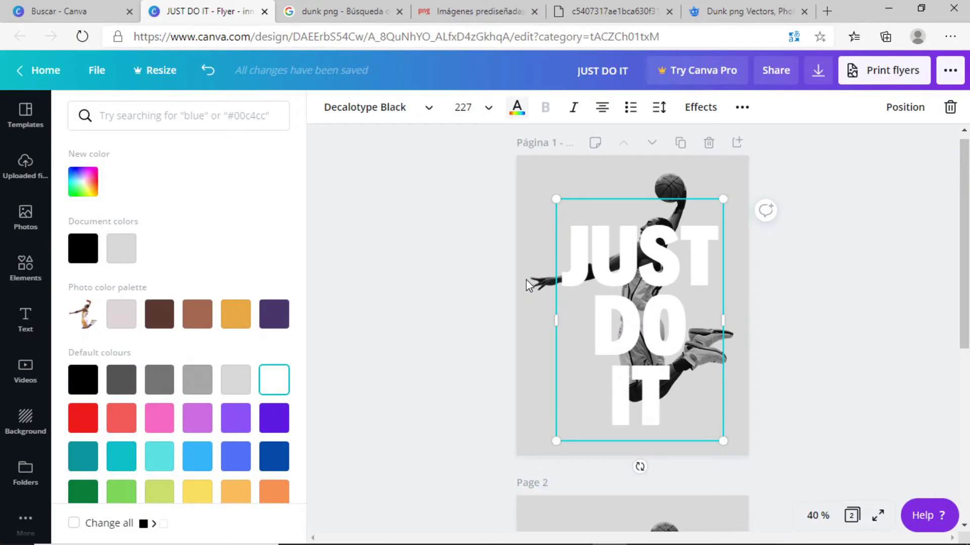
{"action": "left_click", "coordinate": [83, 182]}
{"action": "left_click_drag", "start_coordinate": [85, 229], "coordinate": [52, 206]}
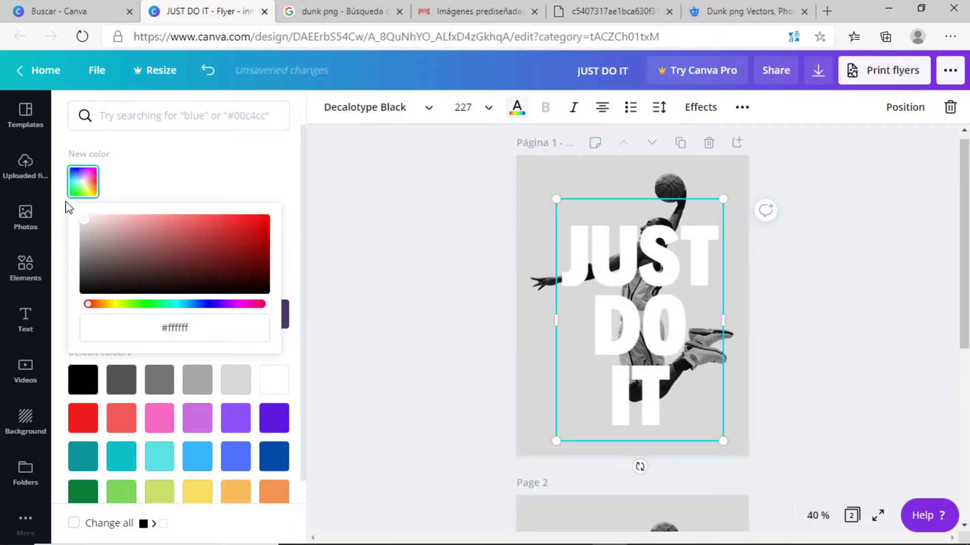
{"action": "left_click", "coordinate": [581, 11]}
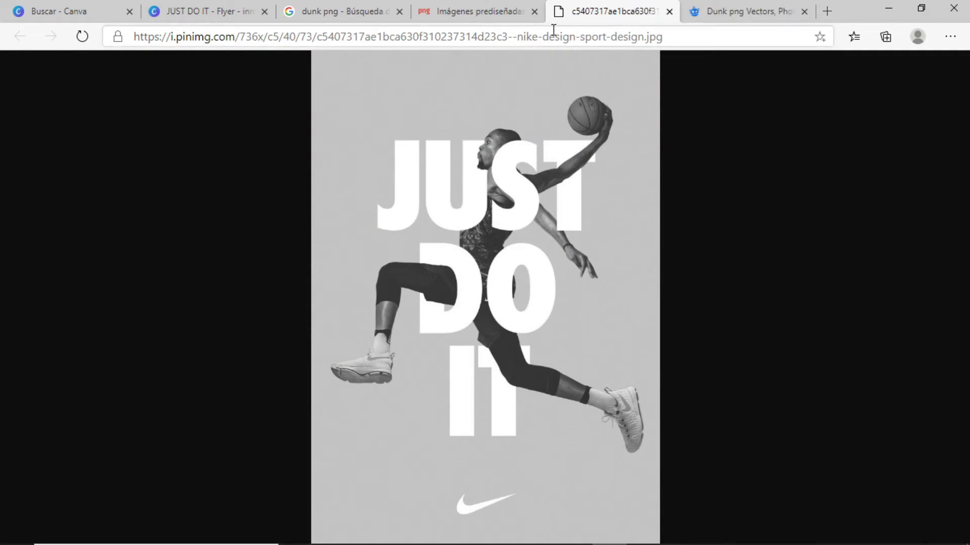
{"action": "left_click", "coordinate": [234, 2]}
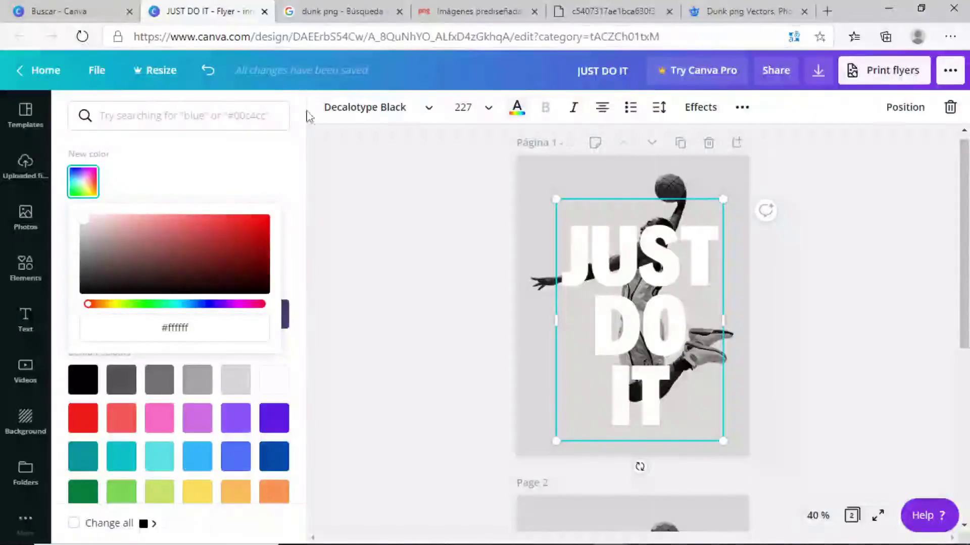
{"action": "key", "text": "Escape"}
{"action": "left_click", "coordinate": [530, 195]}
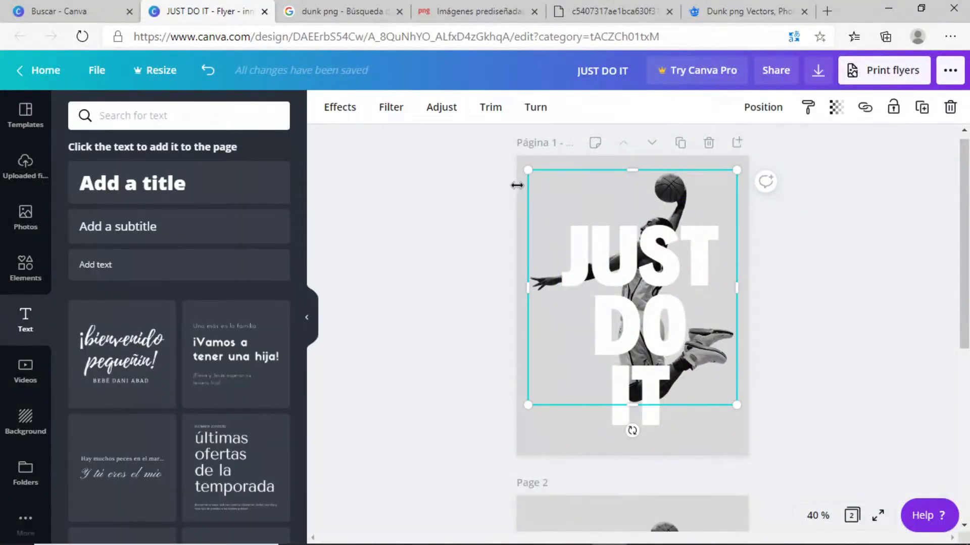
Select the page background and try several default greys for it
{"action": "left_click", "coordinate": [537, 410]}
{"action": "left_click", "coordinate": [328, 111]}
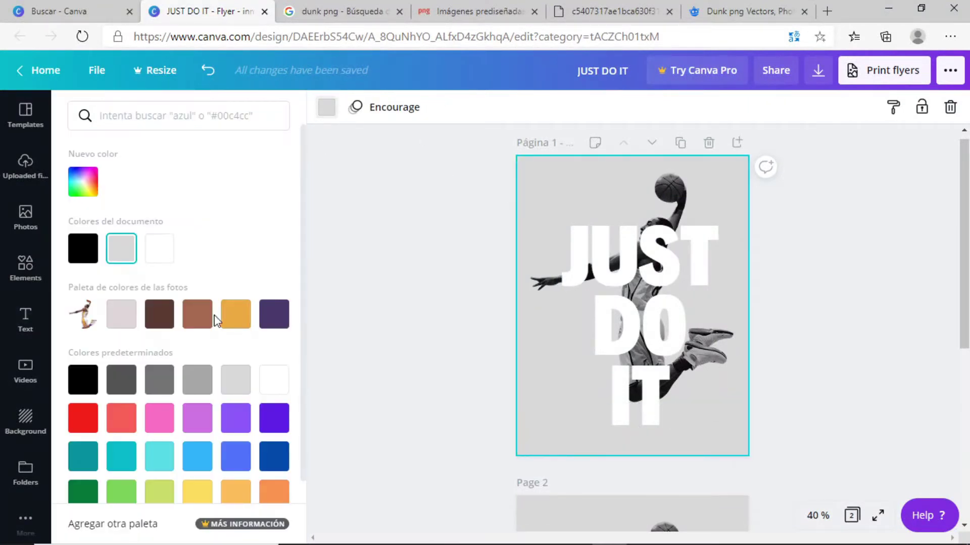
{"action": "left_click", "coordinate": [207, 392]}
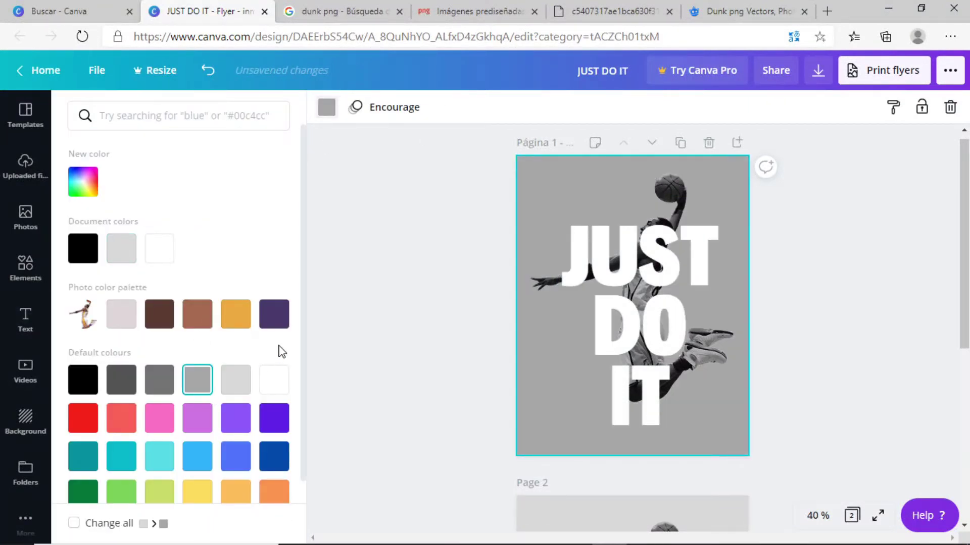
{"action": "left_click", "coordinate": [161, 382]}
{"action": "left_click", "coordinate": [240, 388]}
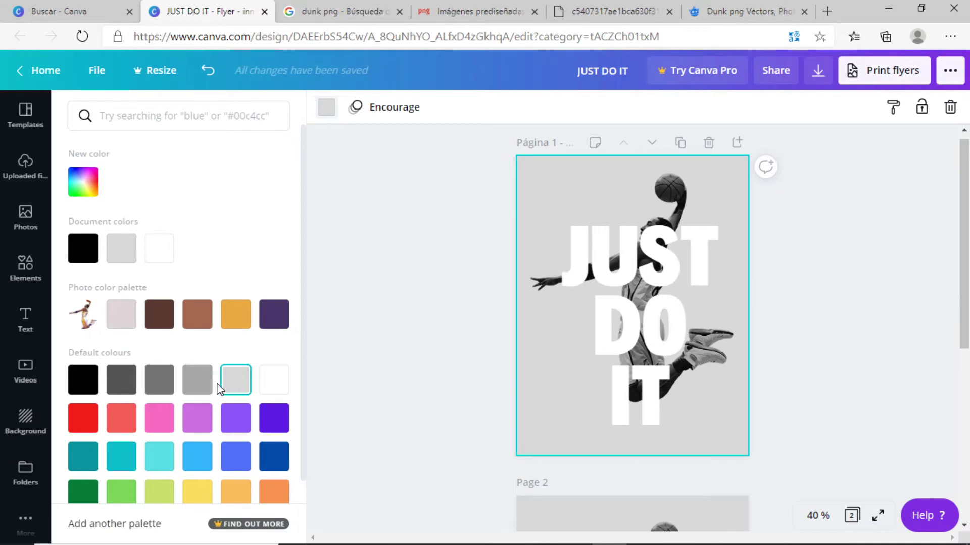
{"action": "left_click", "coordinate": [167, 390]}
{"action": "left_click", "coordinate": [228, 390]}
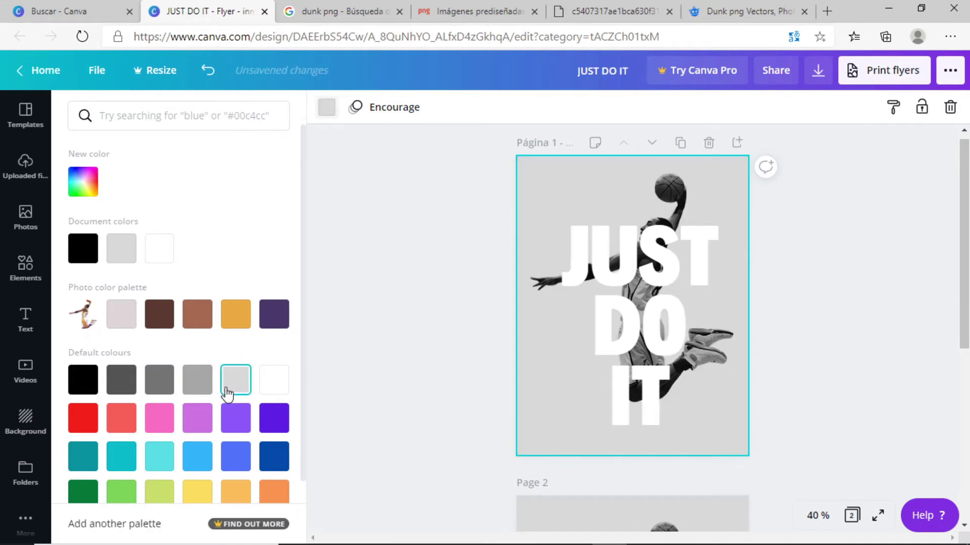
{"action": "left_click", "coordinate": [196, 392]}
Set a custom background grey of #a4a4a4, then move the text and player photo higher
{"action": "left_click", "coordinate": [327, 107]}
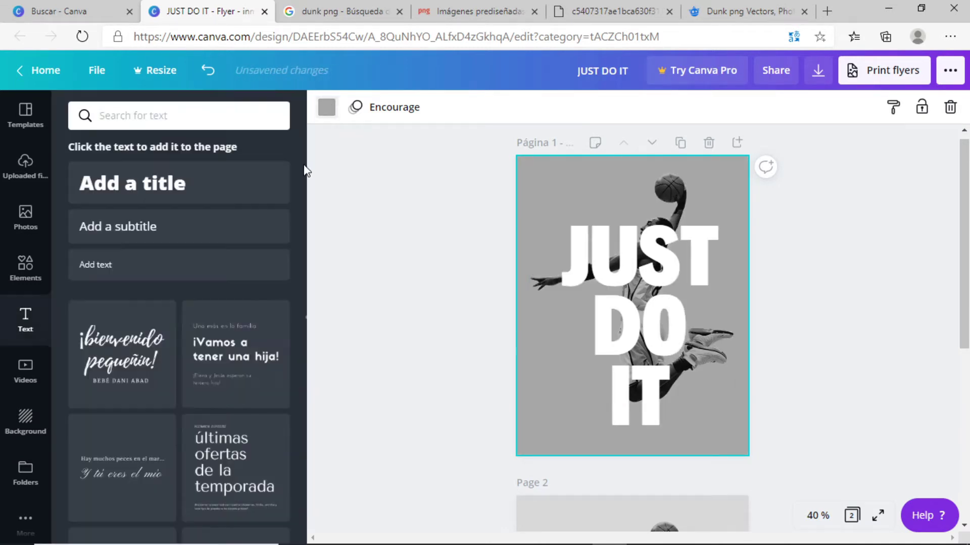
{"action": "left_click", "coordinate": [327, 107]}
{"action": "left_click", "coordinate": [92, 193]}
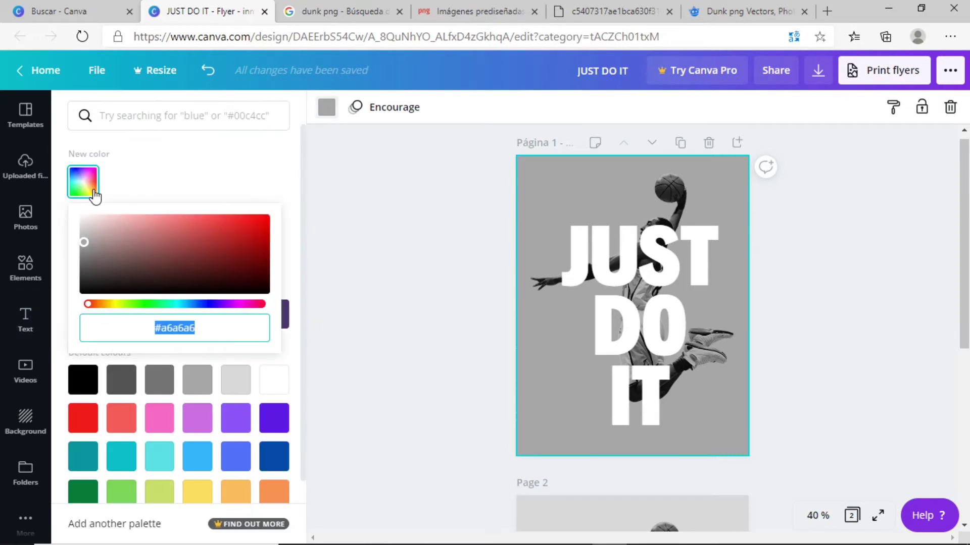
{"action": "left_click_drag", "start_coordinate": [88, 245], "coordinate": [76, 243]}
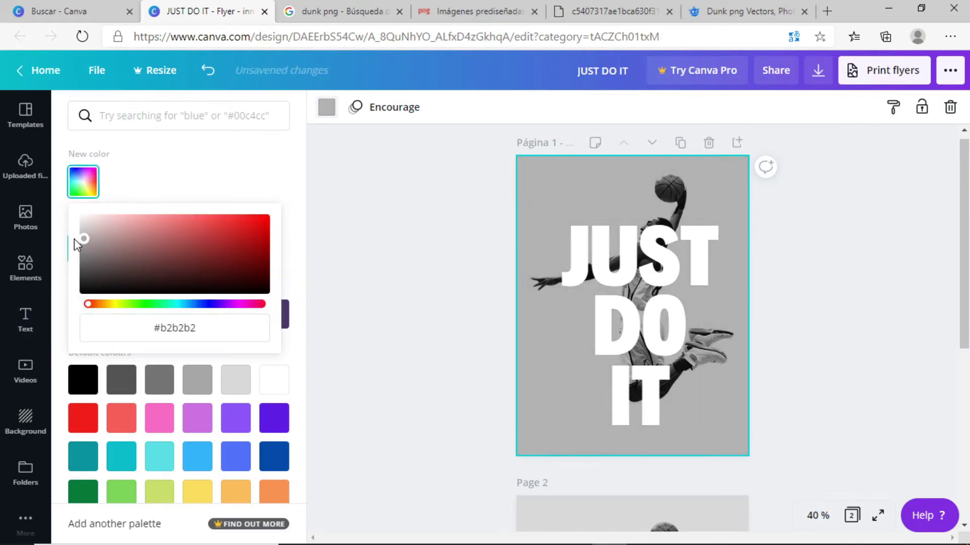
{"action": "left_click_drag", "start_coordinate": [77, 243], "coordinate": [77, 245]}
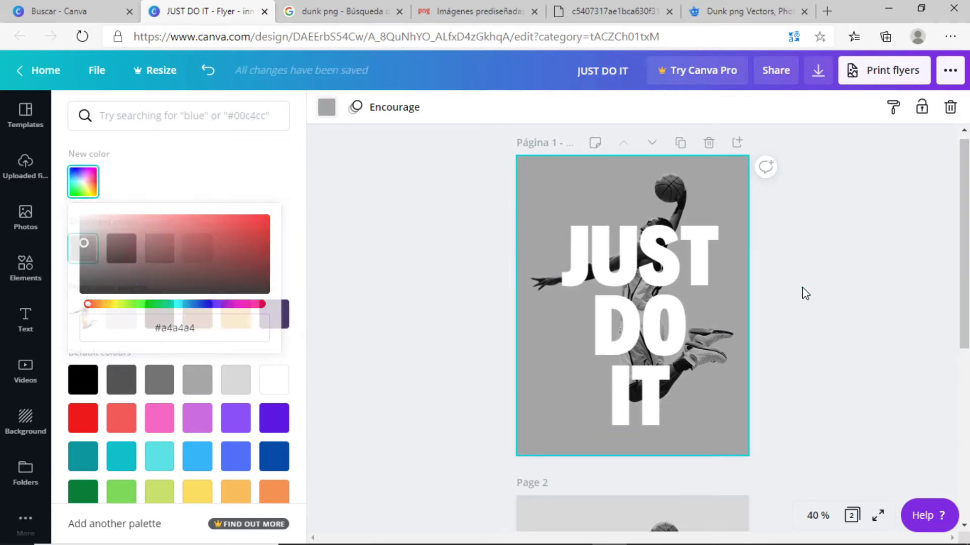
{"action": "left_click_drag", "start_coordinate": [650, 341], "coordinate": [661, 322]}
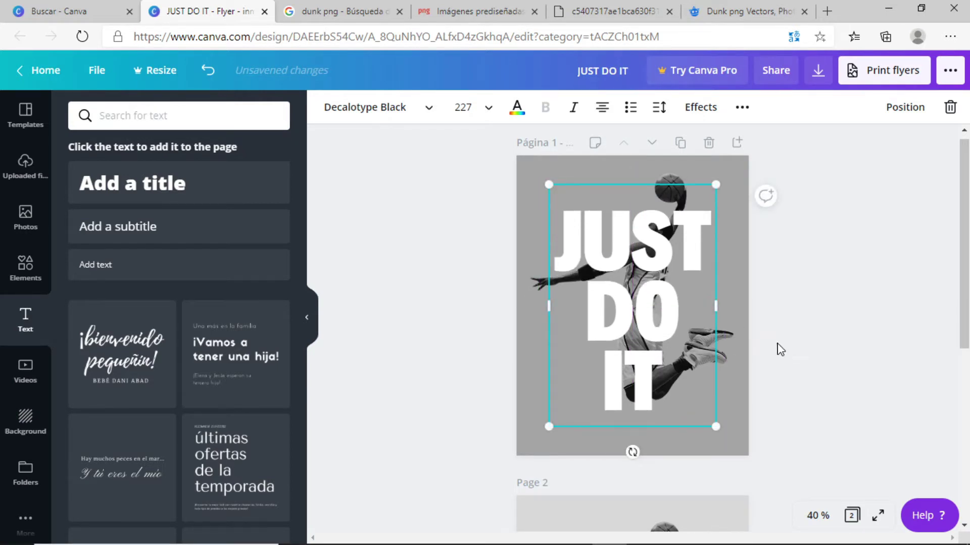
{"action": "left_click_drag", "start_coordinate": [727, 348], "coordinate": [721, 335]}
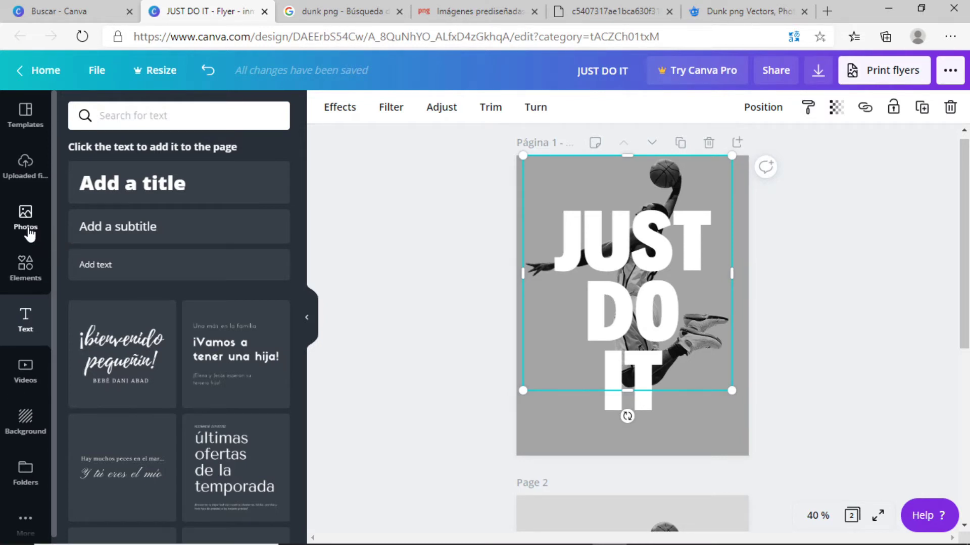
Search the Elements library for NIKE and scroll through the results
{"action": "left_click", "coordinate": [29, 258]}
{"action": "left_click", "coordinate": [123, 123]}
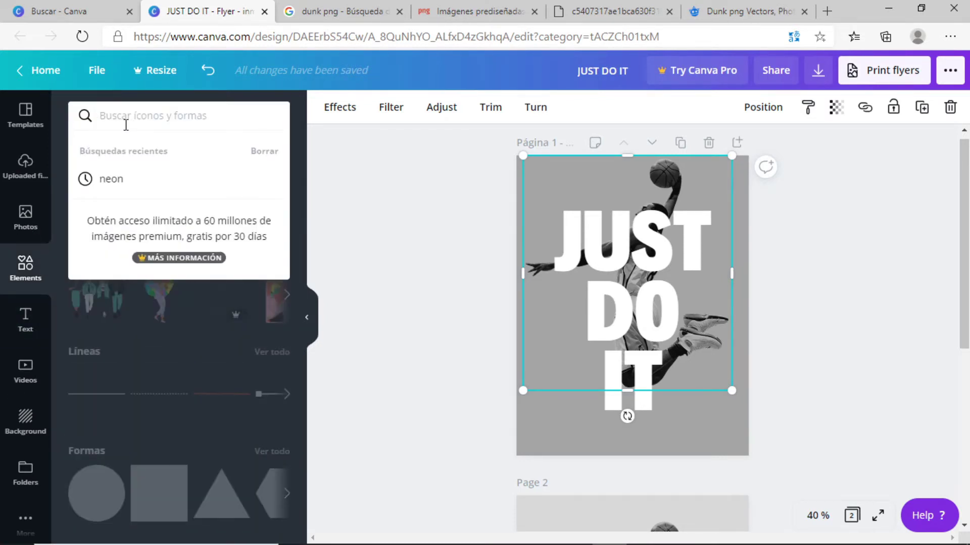
{"action": "type", "text": "NIKE"}
{"action": "key", "text": "Return"}
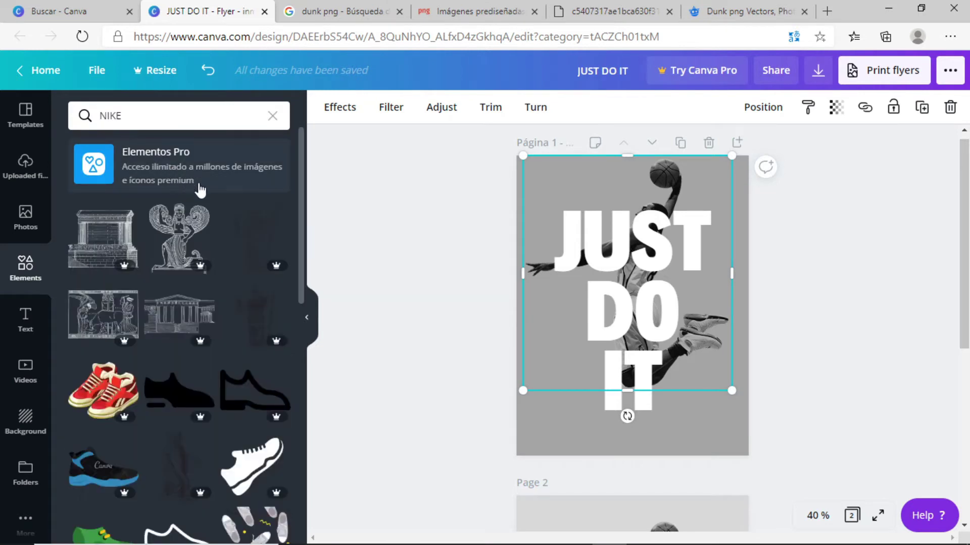
{"action": "scroll", "coordinate": [286, 303], "scroll_direction": "down", "scroll_amount": 5}
{"action": "scroll", "coordinate": [270, 404], "scroll_direction": "down", "scroll_amount": 5}
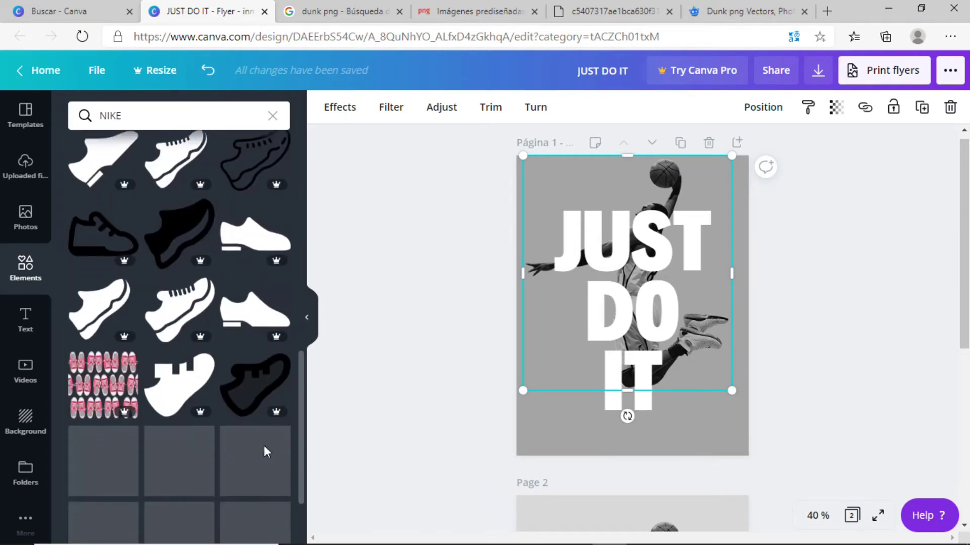
{"action": "scroll", "coordinate": [266, 480], "scroll_direction": "down", "scroll_amount": 5}
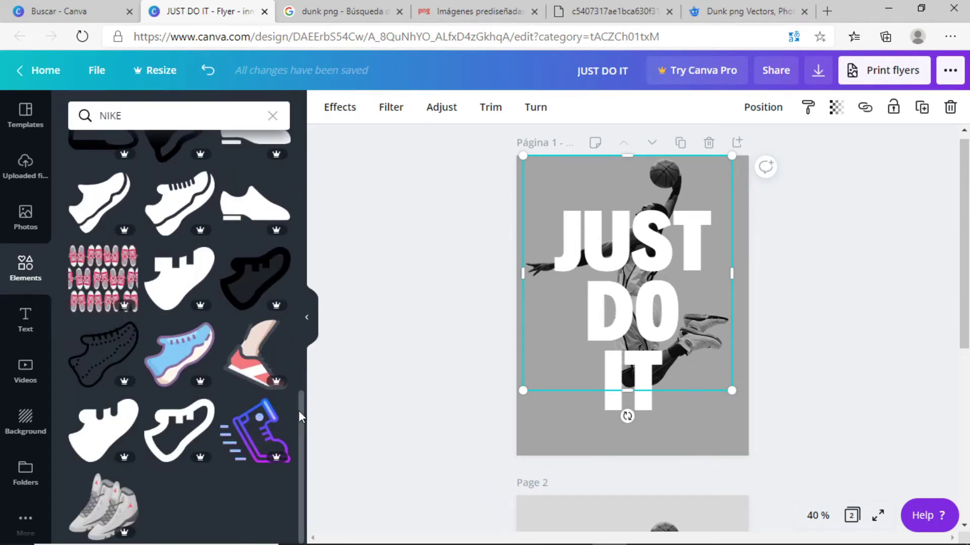
{"action": "left_click_drag", "start_coordinate": [298, 411], "coordinate": [249, 111]}
Search elements for LOGO, browse the results, then search NIKR instead
{"action": "left_click", "coordinate": [248, 112]}
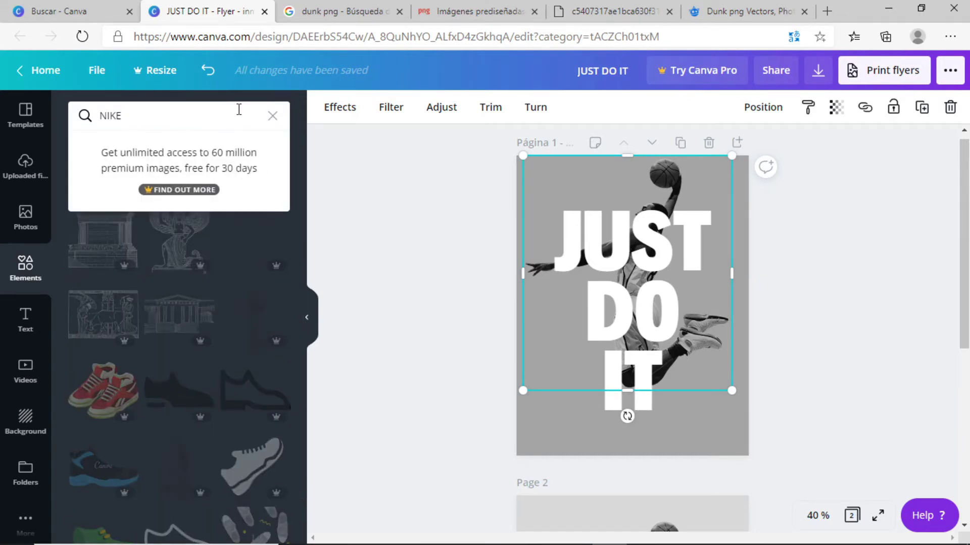
{"action": "key", "text": "BackSpace"}
{"action": "key", "text": "BackSpace"}
{"action": "key", "text": "BackSpace"}
{"action": "key", "text": "BackSpace"}
{"action": "type", "text": "LOGO"}
{"action": "key", "text": "Return"}
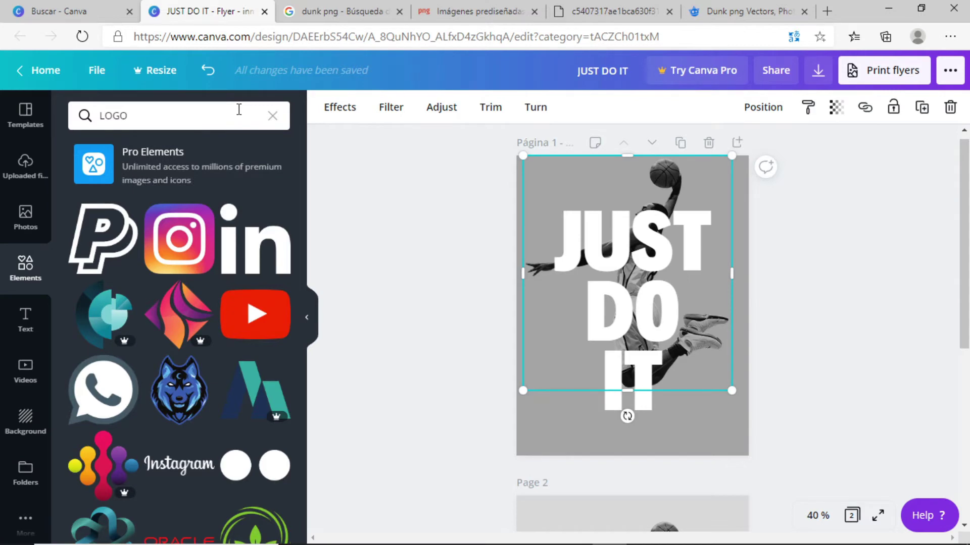
{"action": "scroll", "coordinate": [177, 292], "scroll_direction": "down", "scroll_amount": 4}
{"action": "scroll", "coordinate": [177, 292], "scroll_direction": "down", "scroll_amount": 6}
{"action": "scroll", "coordinate": [177, 292], "scroll_direction": "up", "scroll_amount": 5}
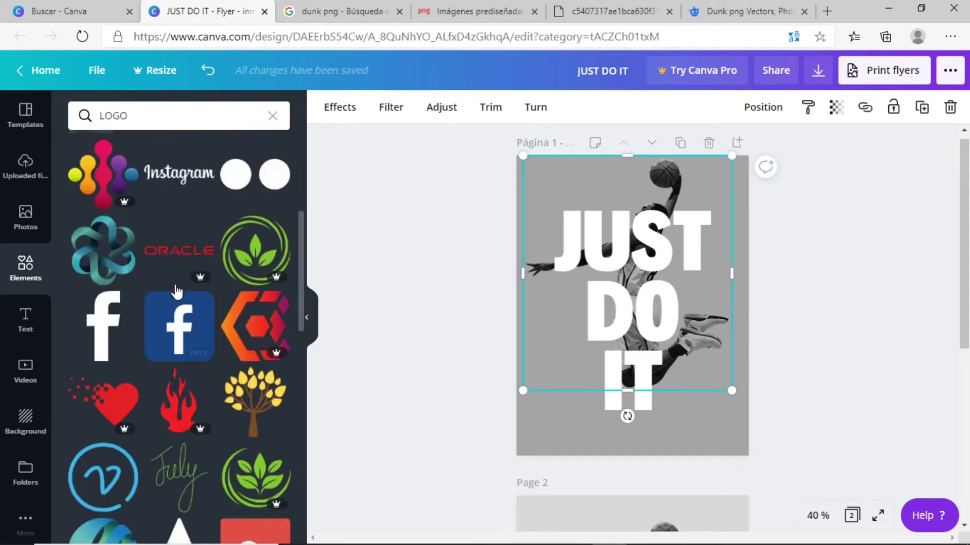
{"action": "scroll", "coordinate": [177, 292], "scroll_direction": "up", "scroll_amount": 5}
{"action": "double_click", "coordinate": [173, 111]}
{"action": "type", "text": "NIKR"}
{"action": "key", "text": "Return"}
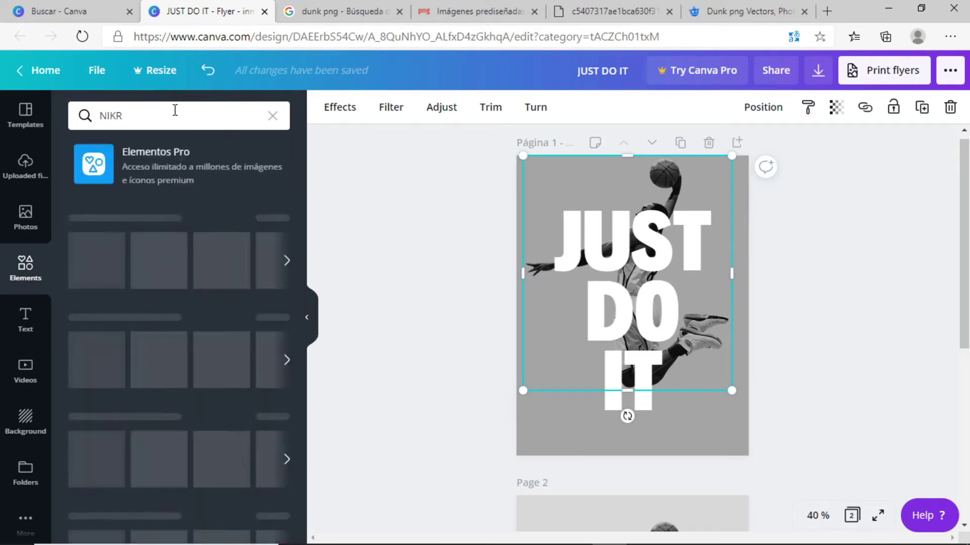
Search Google Images for NIKE PNG
{"action": "left_click", "coordinate": [344, 12]}
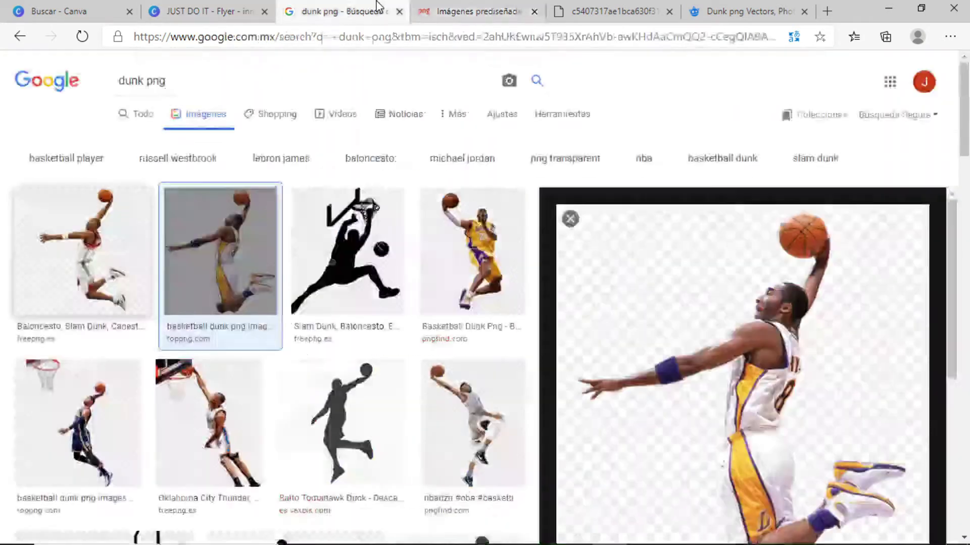
{"action": "key", "text": "BackSpace"}
{"action": "key", "text": "BackSpace"}
{"action": "key", "text": "BackSpace"}
{"action": "key", "text": "BackSpace"}
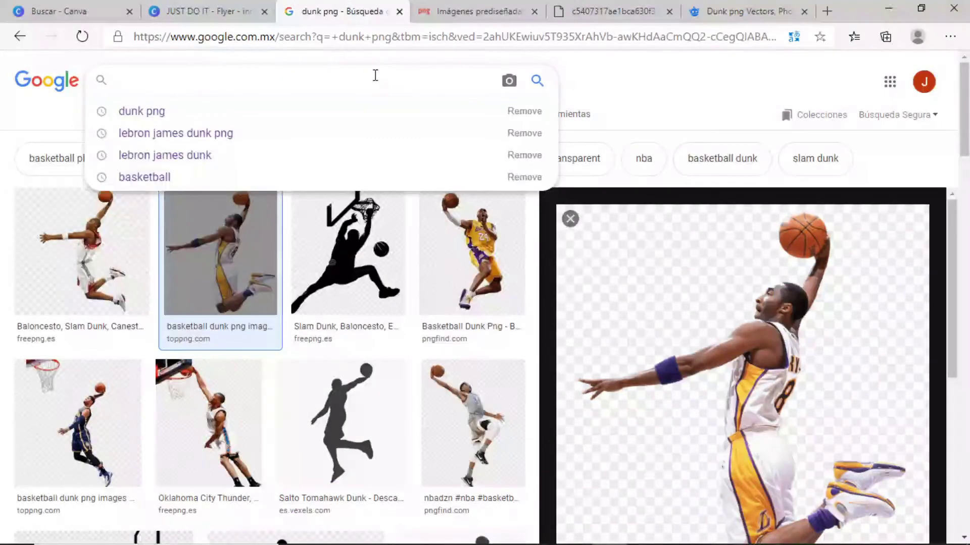
{"action": "type", "text": "NIKE PNG"}
{"action": "key", "text": "Return"}
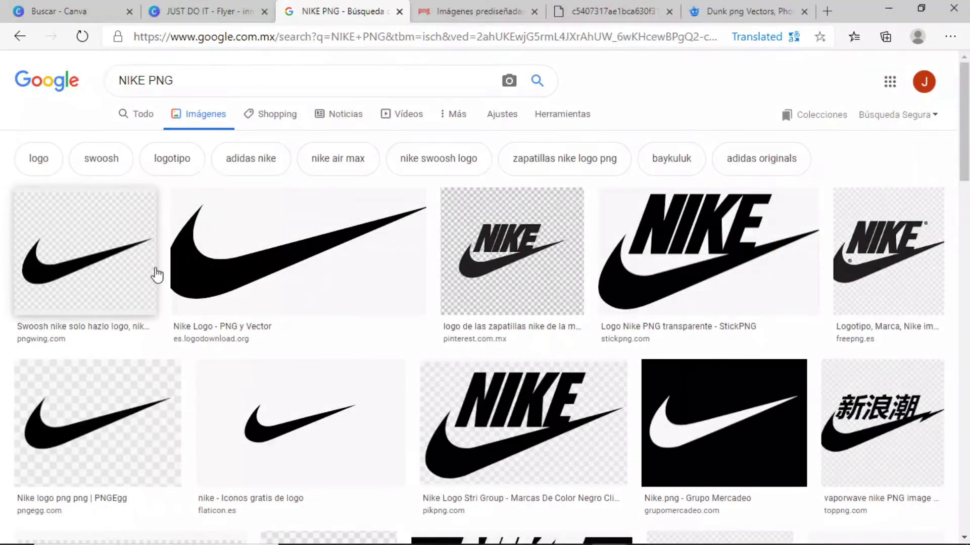
Save the Nike Logo swoosh image as LOGO.png and go back to the Canva flyer
{"action": "left_click", "coordinate": [199, 264]}
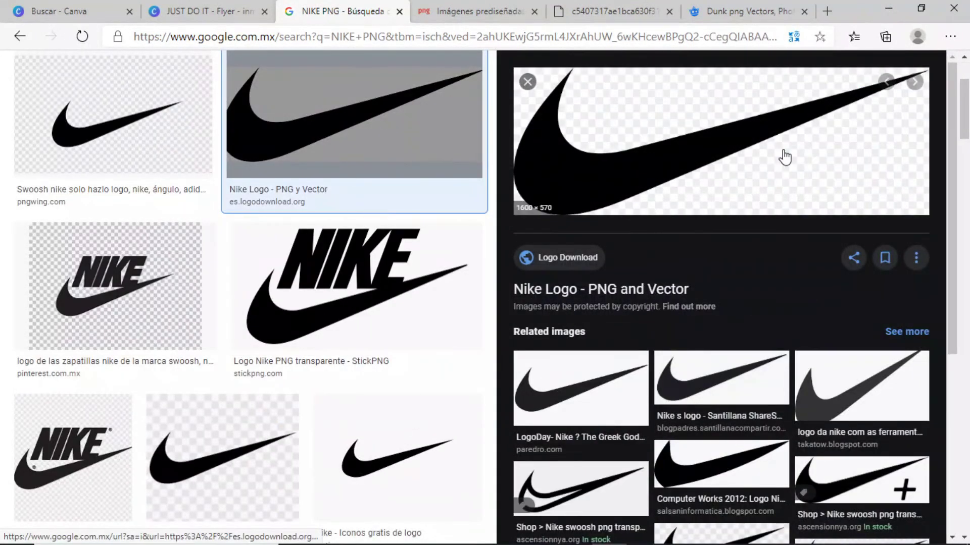
{"action": "right_click", "coordinate": [783, 151]}
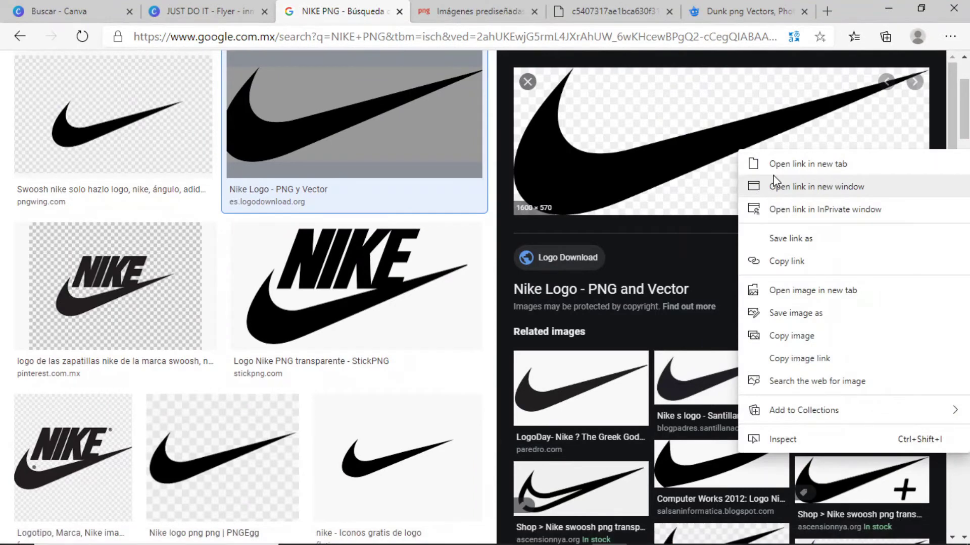
{"action": "left_click", "coordinate": [791, 311]}
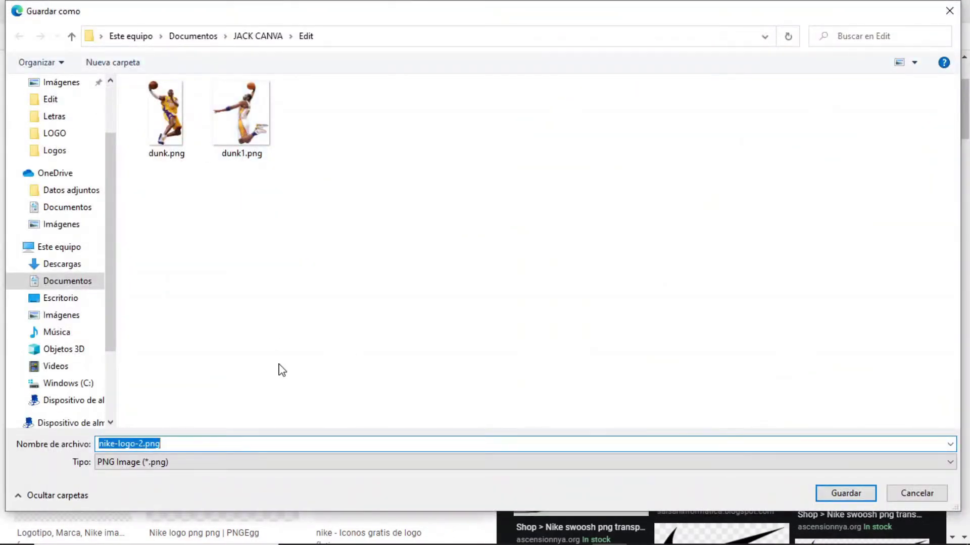
{"action": "key", "text": "Return"}
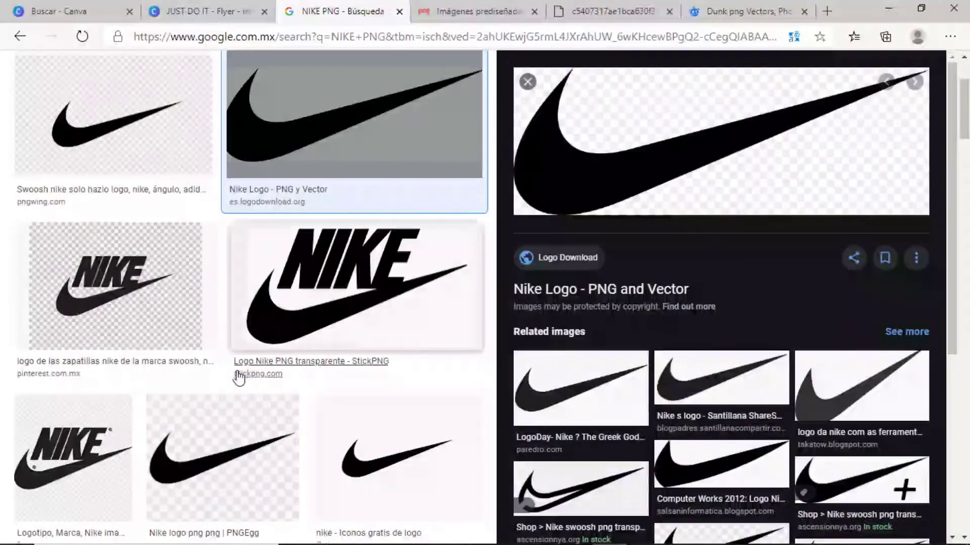
{"action": "left_click", "coordinate": [207, 11]}
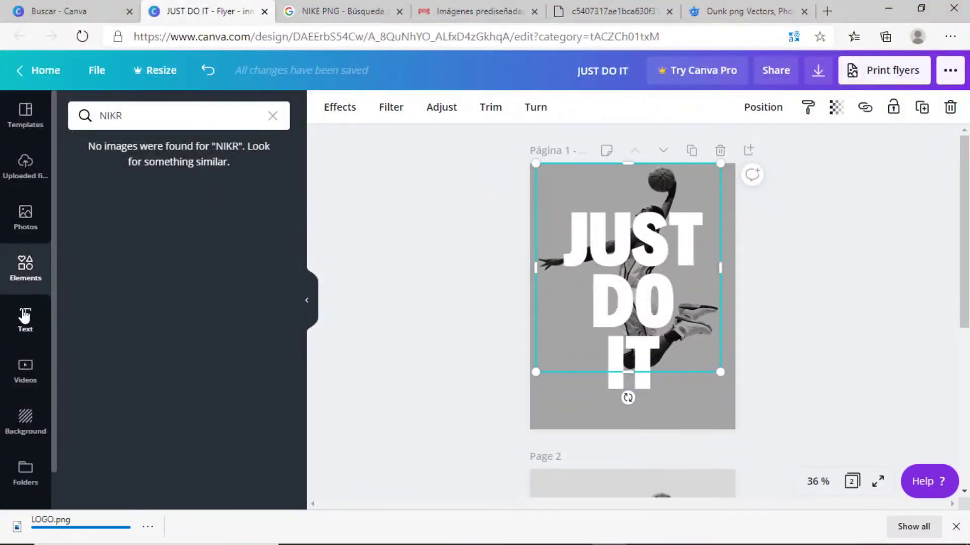
Upload the saved swoosh, add it to the flyer and shrink it below the word IT
{"action": "left_click", "coordinate": [29, 170]}
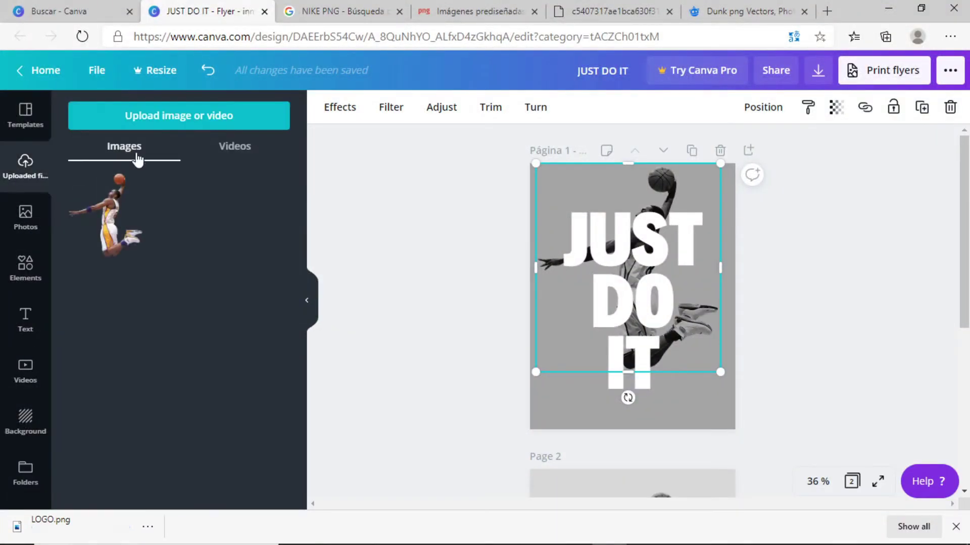
{"action": "left_click", "coordinate": [171, 115]}
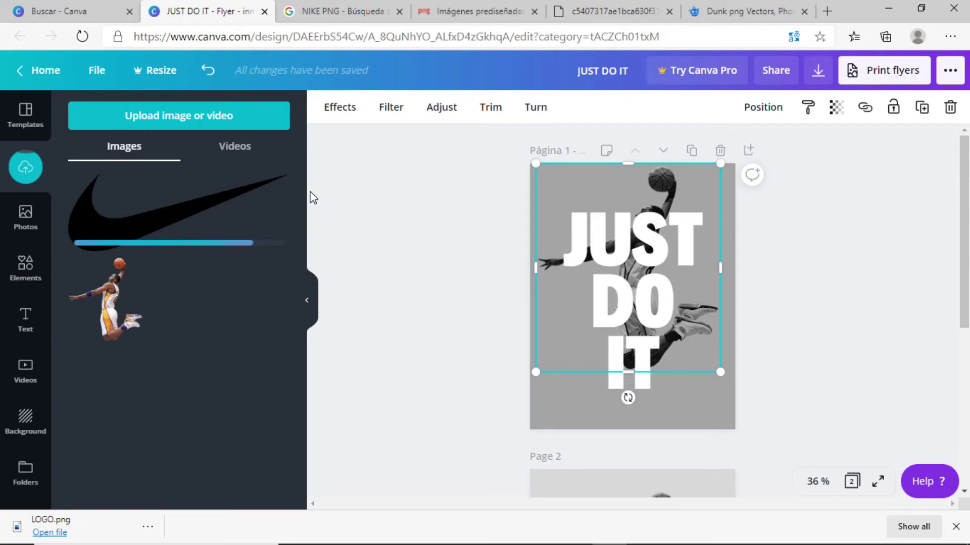
{"action": "left_click", "coordinate": [217, 214]}
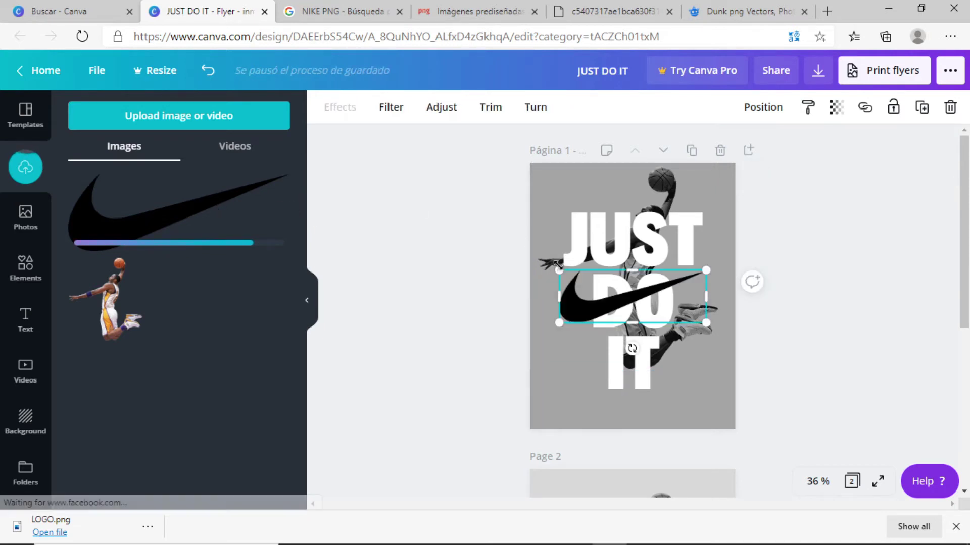
{"action": "left_click_drag", "start_coordinate": [555, 265], "coordinate": [620, 306]}
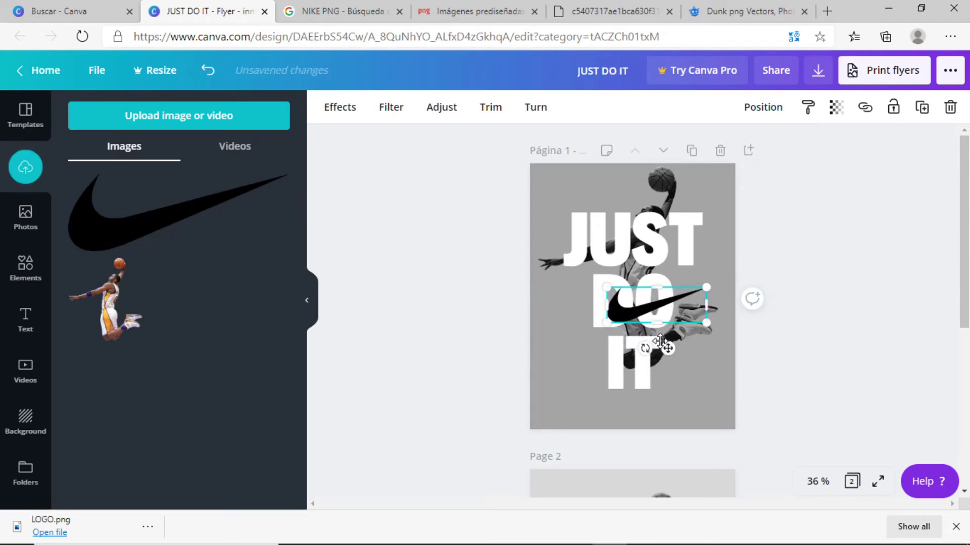
{"action": "left_click_drag", "start_coordinate": [667, 347], "coordinate": [639, 433]}
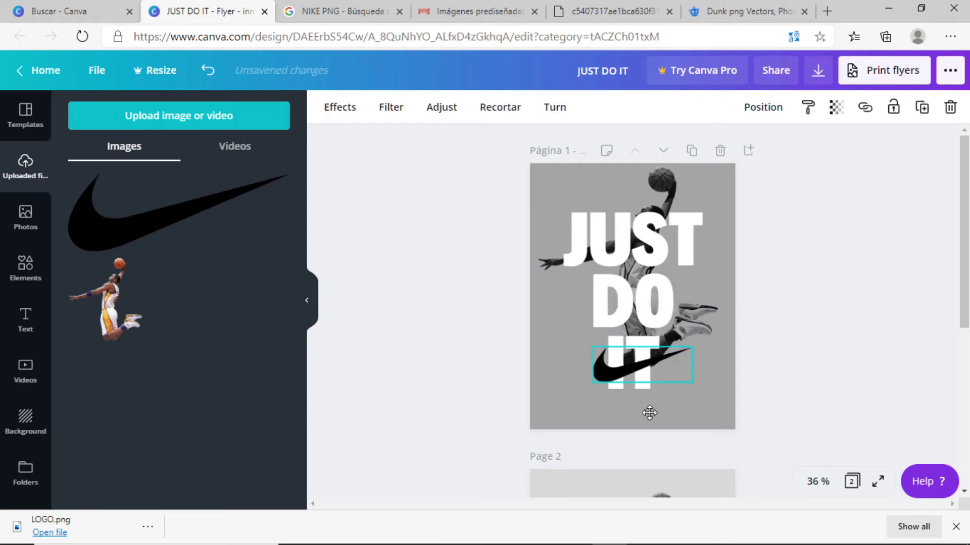
{"action": "left_click_drag", "start_coordinate": [578, 371], "coordinate": [620, 387]}
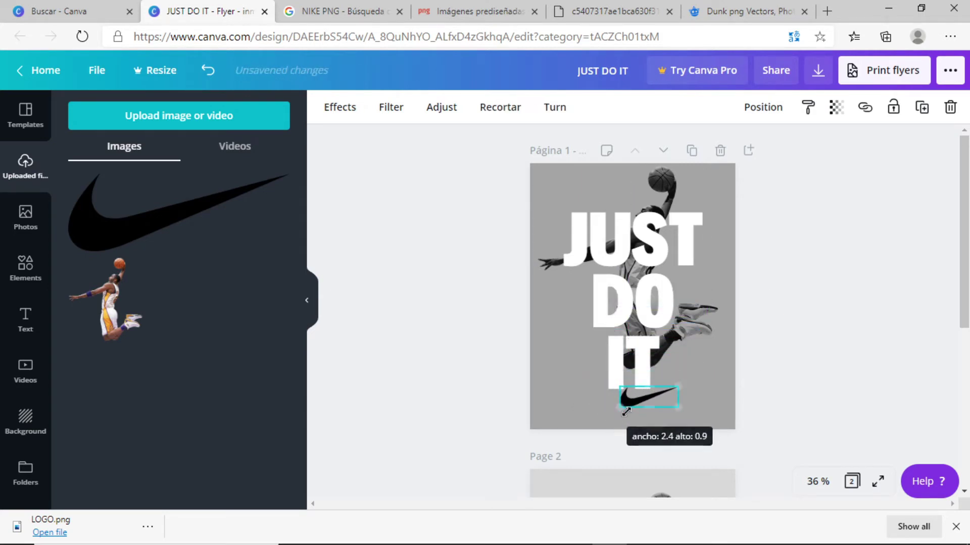
{"action": "left_click_drag", "start_coordinate": [657, 434], "coordinate": [641, 449]}
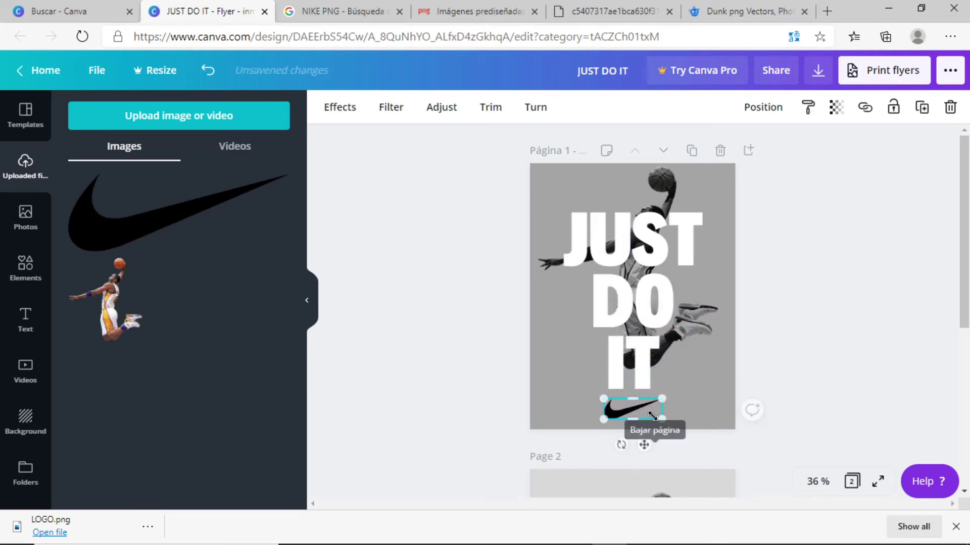
{"action": "left_click", "coordinate": [788, 287]}
After checking the reference poster, make the swoosh smaller and centre it under IT
{"action": "left_click", "coordinate": [614, 11]}
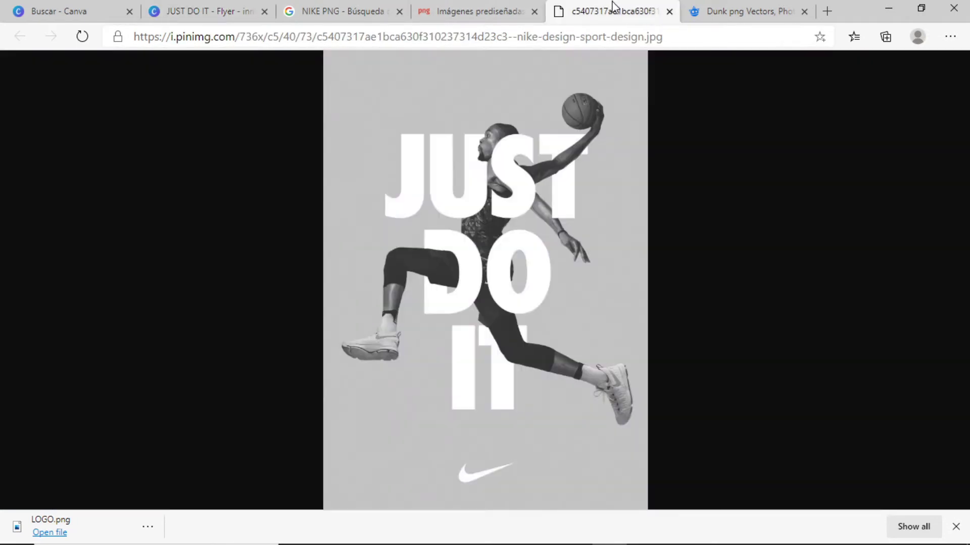
{"action": "left_click", "coordinate": [150, 6]}
{"action": "left_click", "coordinate": [624, 403]}
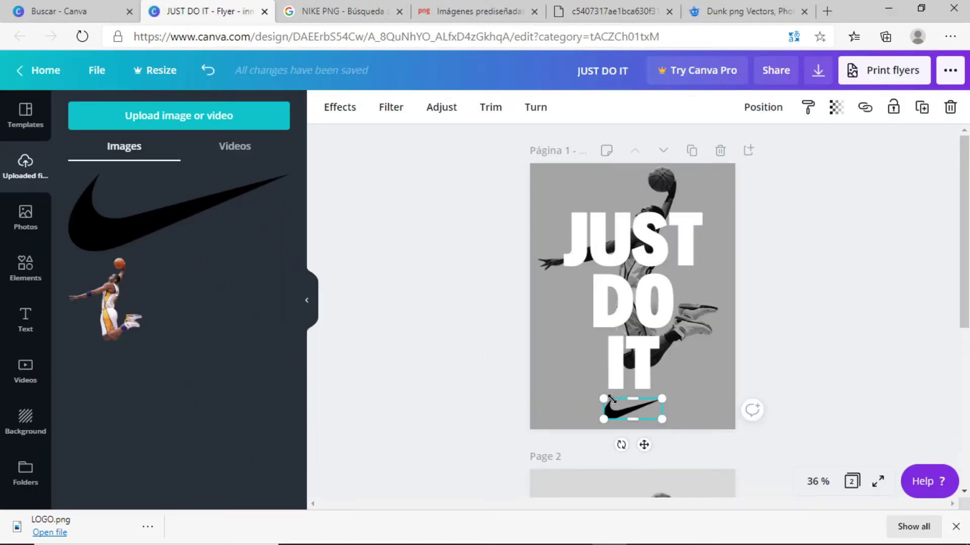
{"action": "left_click_drag", "start_coordinate": [610, 399], "coordinate": [628, 408]}
{"action": "left_click_drag", "start_coordinate": [644, 444], "coordinate": [646, 435]}
{"action": "left_click", "coordinate": [843, 306]}
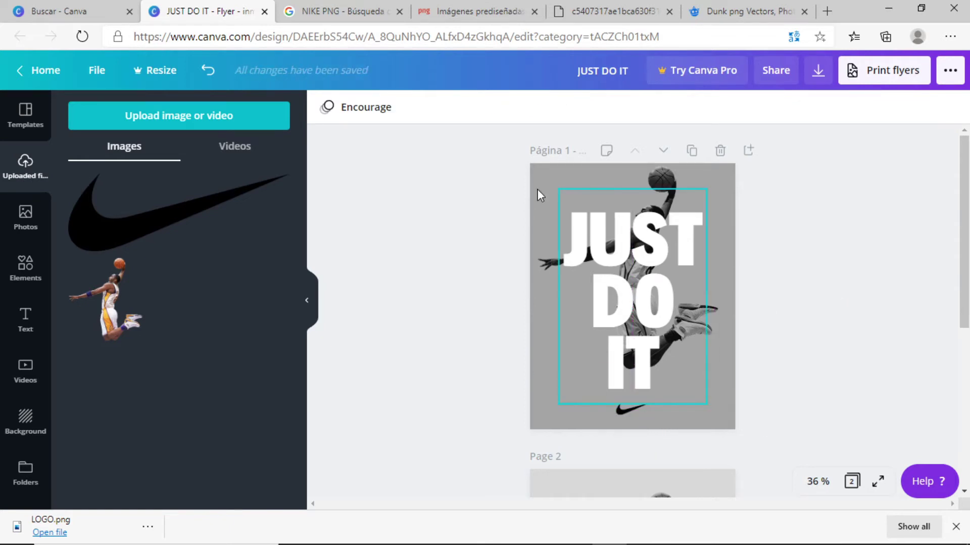
Compare with the reference again and fine-tune the swoosh centred beneath IT
{"action": "left_click", "coordinate": [474, 11]}
{"action": "left_click", "coordinate": [560, 6]}
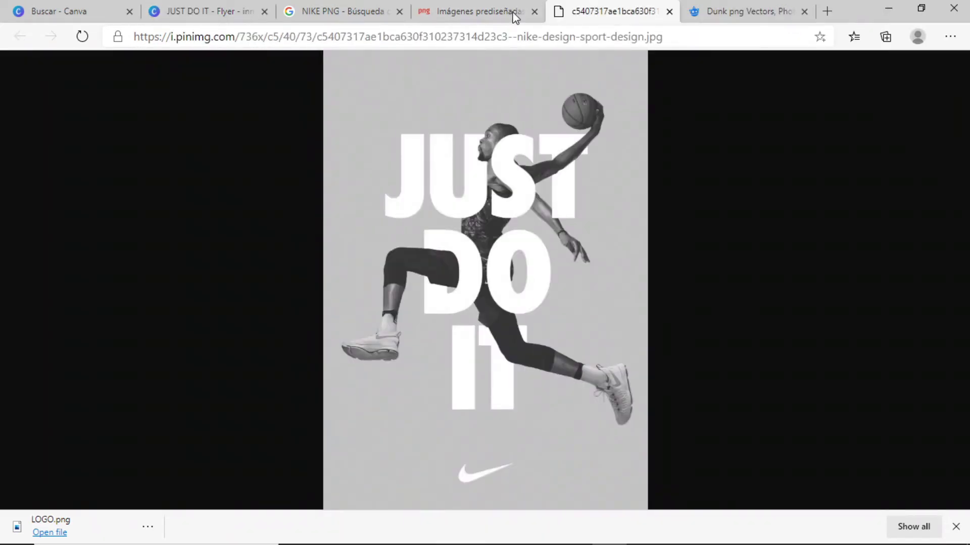
{"action": "left_click", "coordinate": [207, 11]}
{"action": "left_click", "coordinate": [623, 411]}
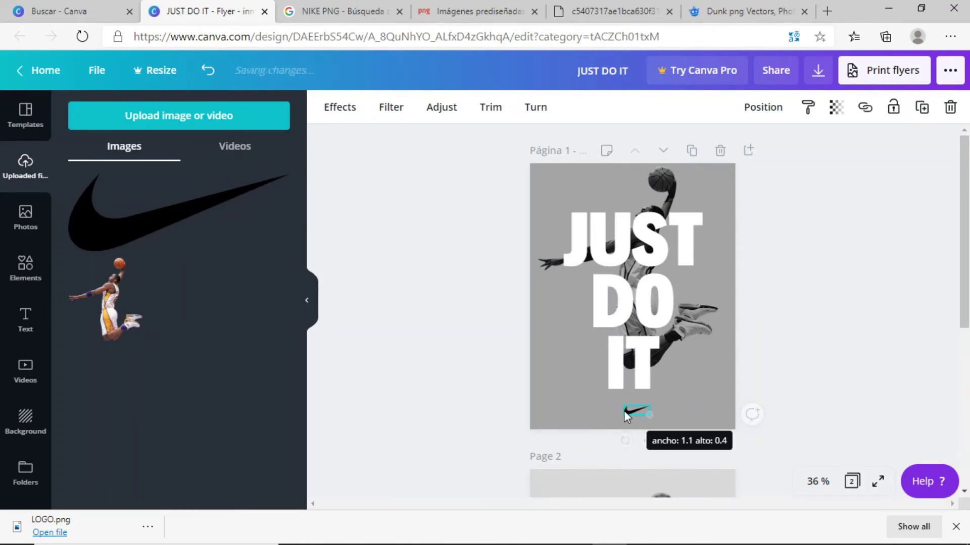
{"action": "left_click_drag", "start_coordinate": [646, 440], "coordinate": [649, 442]}
{"action": "left_click", "coordinate": [346, 118]}
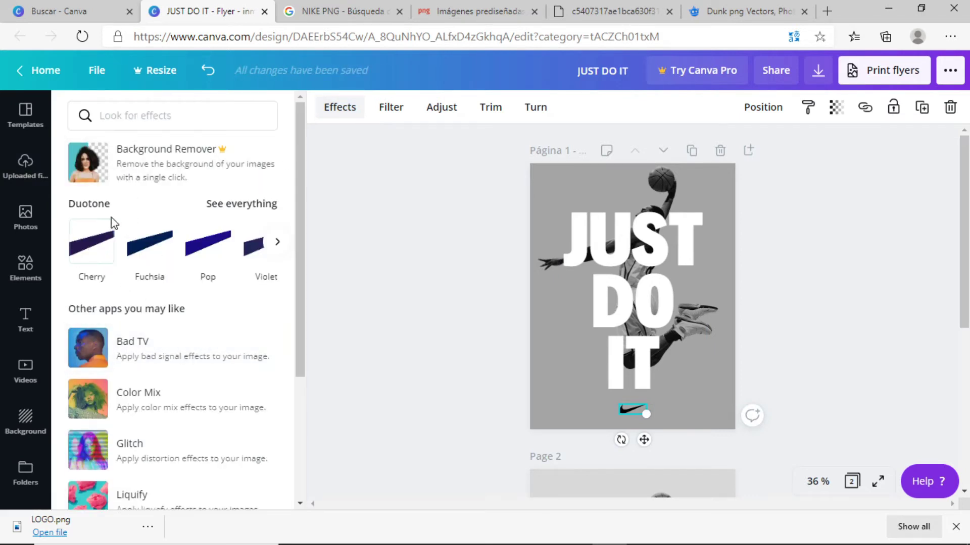
Apply a Cherry-based Duotone with Lights and Shadows both #ffffff to turn the swoosh white
{"action": "left_click", "coordinate": [251, 217]}
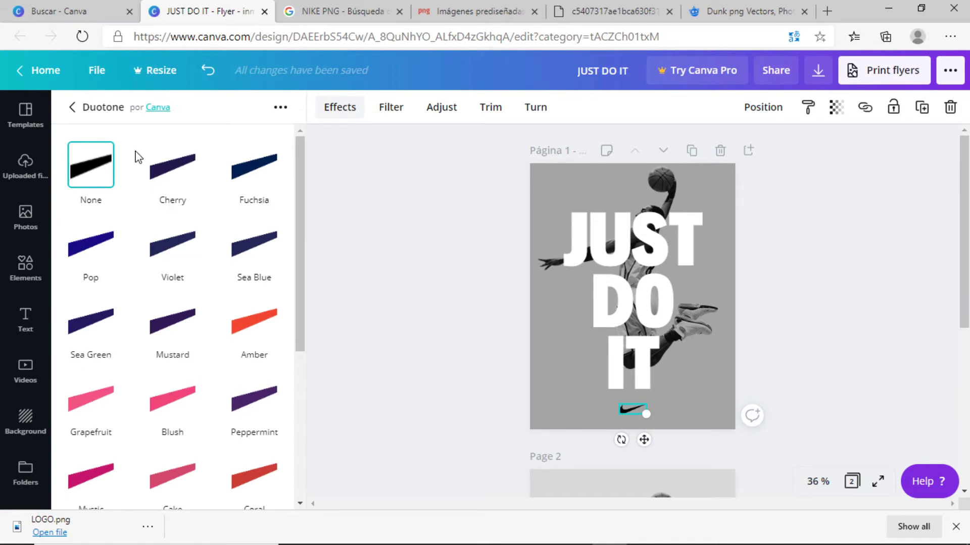
{"action": "left_click", "coordinate": [156, 166]}
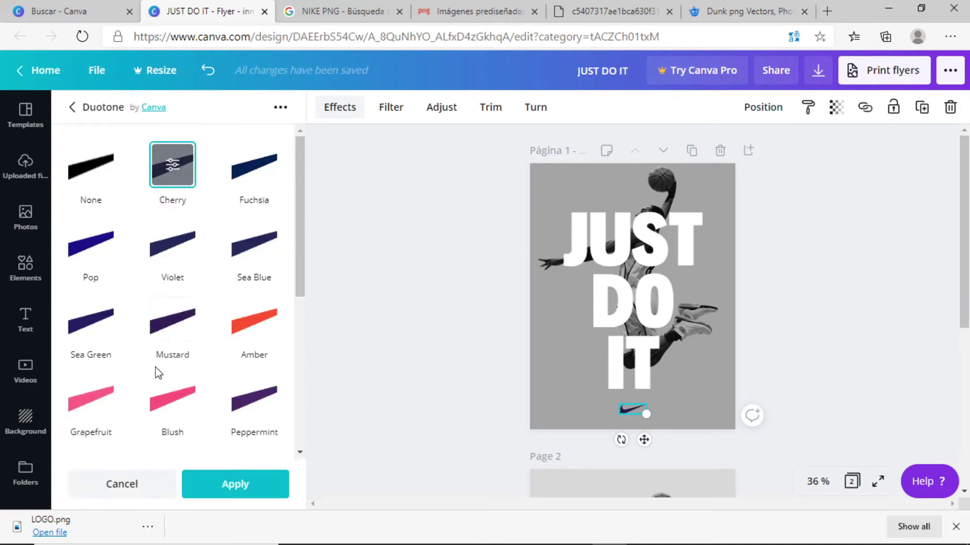
{"action": "left_click", "coordinate": [180, 177]}
{"action": "left_click", "coordinate": [275, 160]}
{"action": "left_click_drag", "start_coordinate": [236, 190], "coordinate": [30, 101]}
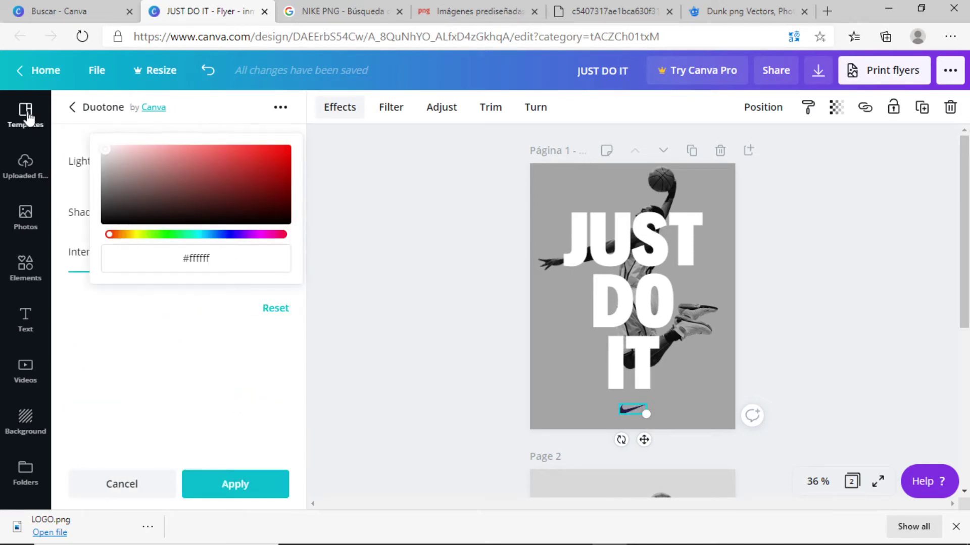
{"action": "left_click", "coordinate": [225, 310]}
{"action": "left_click", "coordinate": [263, 216]}
{"action": "left_click_drag", "start_coordinate": [175, 210], "coordinate": [25, 122]}
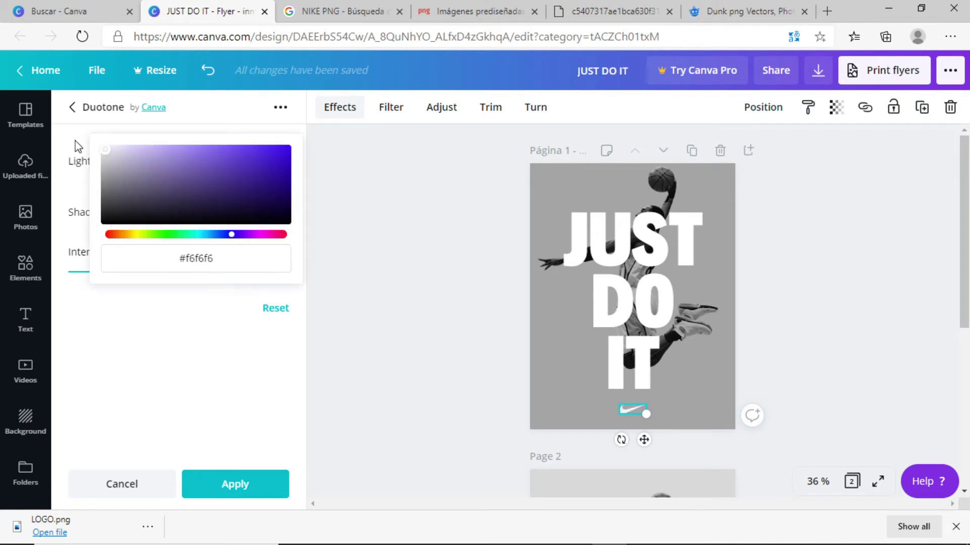
{"action": "left_click", "coordinate": [223, 488]}
{"action": "left_click", "coordinate": [419, 371]}
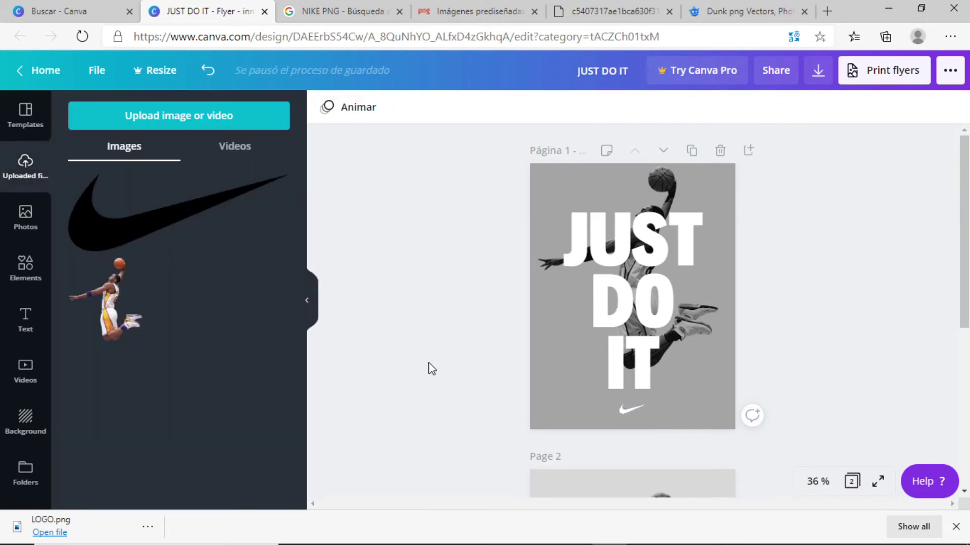
{"action": "left_click", "coordinate": [647, 237]}
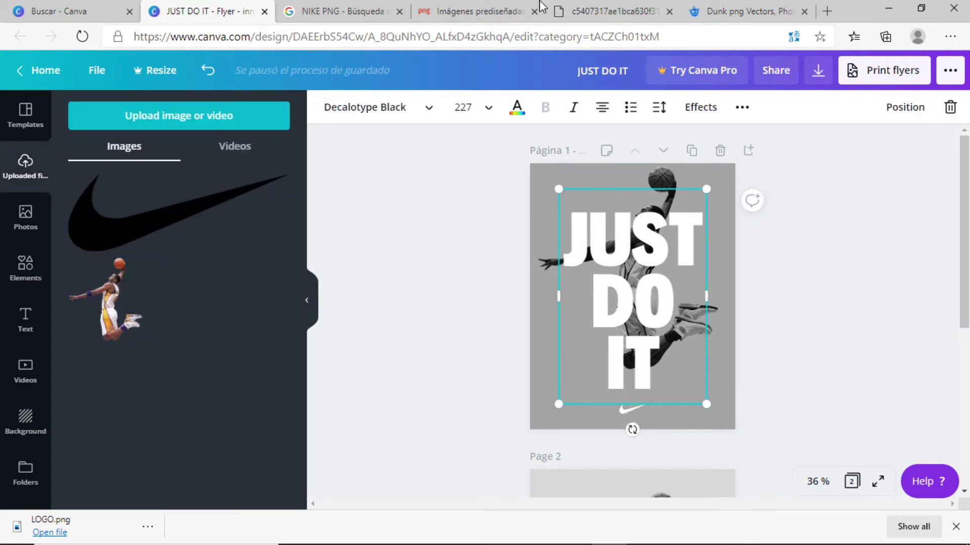
Send the JUST DO IT text backward behind the player image
{"action": "left_click", "coordinate": [589, 5]}
{"action": "left_click", "coordinate": [167, 10]}
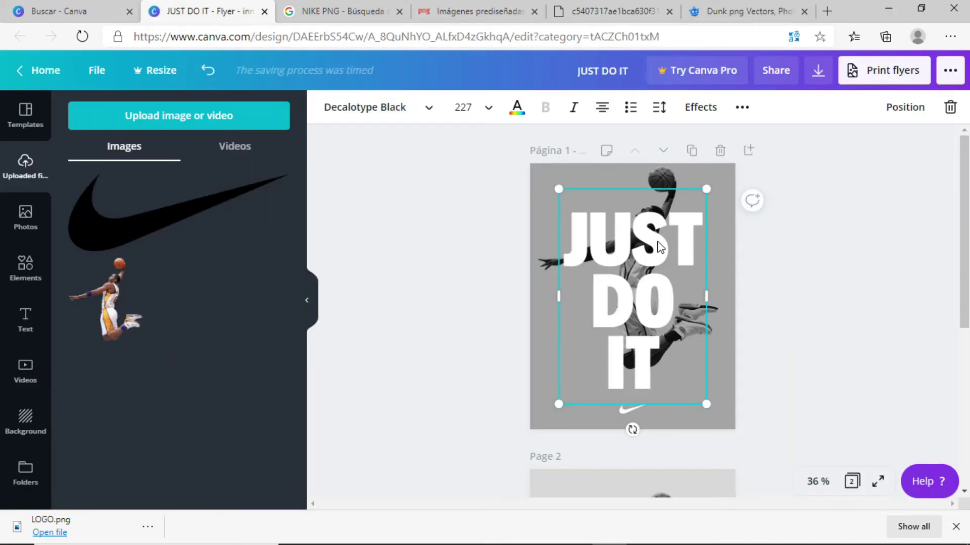
{"action": "left_click", "coordinate": [659, 248]}
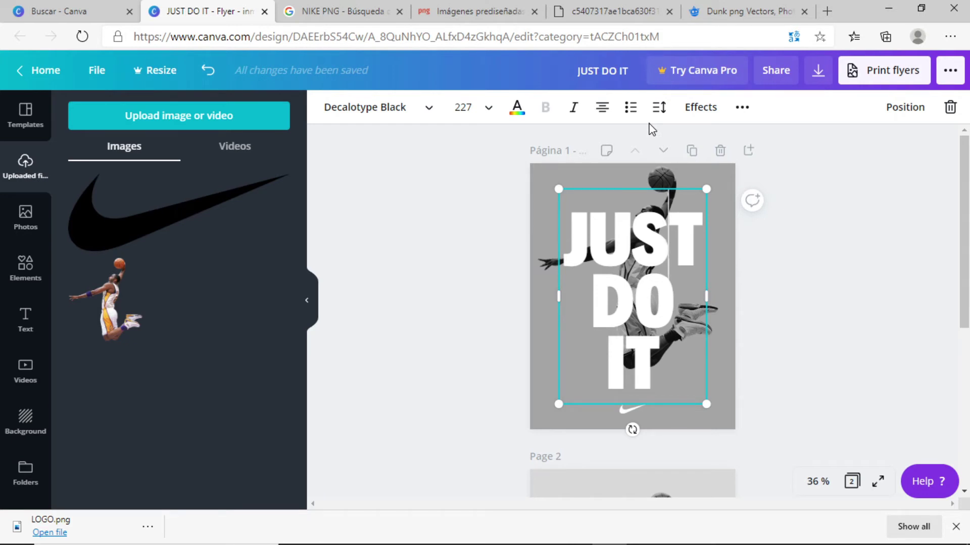
{"action": "left_click", "coordinate": [894, 107]}
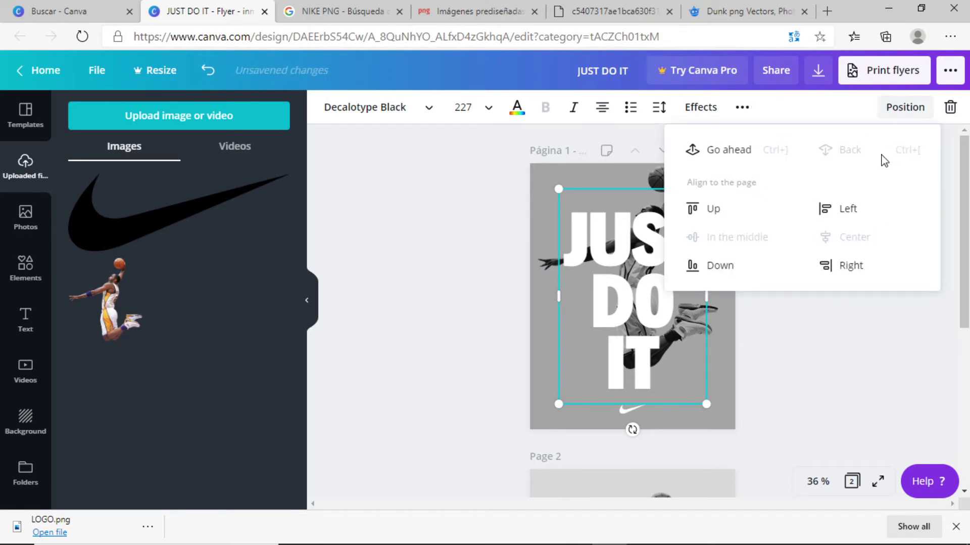
{"action": "left_click", "coordinate": [537, 246]}
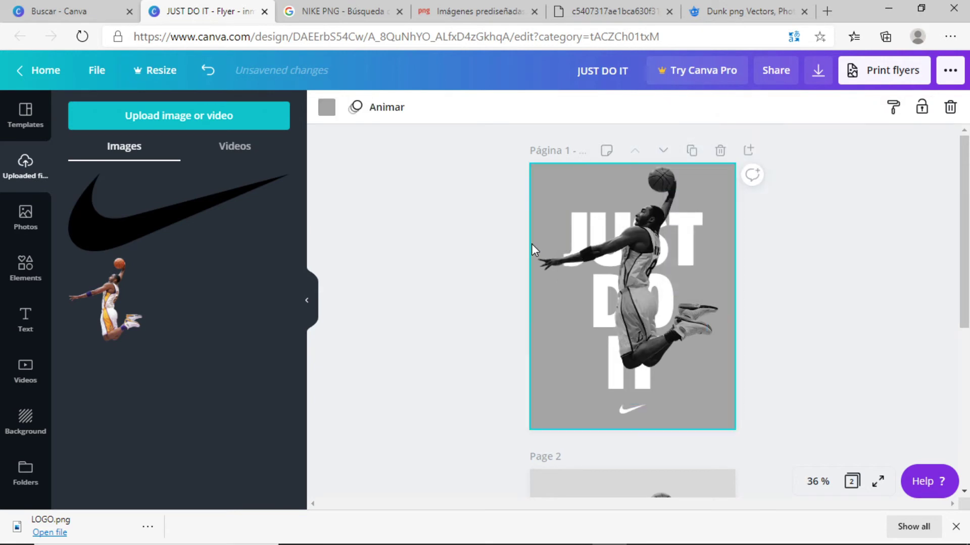
{"action": "left_click", "coordinate": [623, 373]}
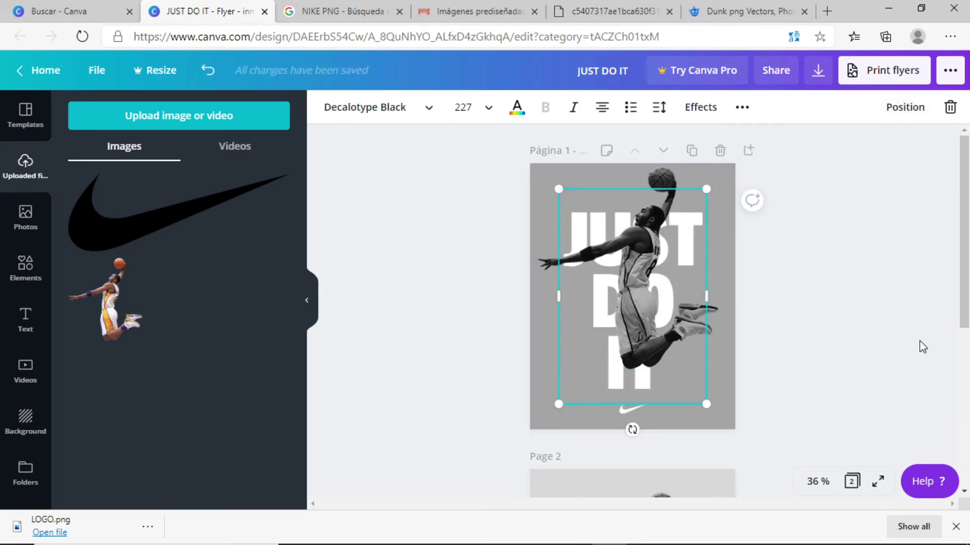
{"action": "left_click", "coordinate": [956, 526]}
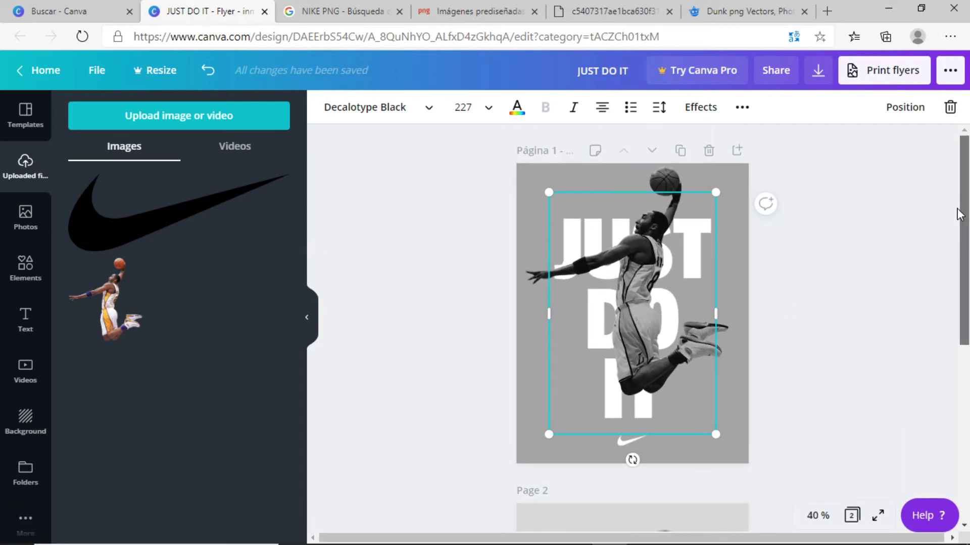
Duplicate the JUST DO IT text
{"action": "left_click", "coordinate": [714, 268]}
{"action": "left_click", "coordinate": [662, 428]}
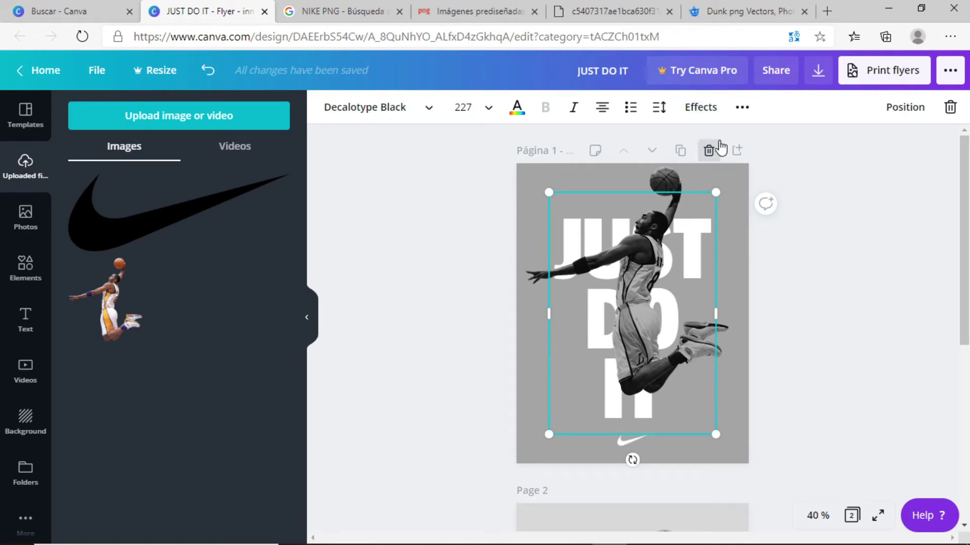
{"action": "left_click", "coordinate": [883, 109]}
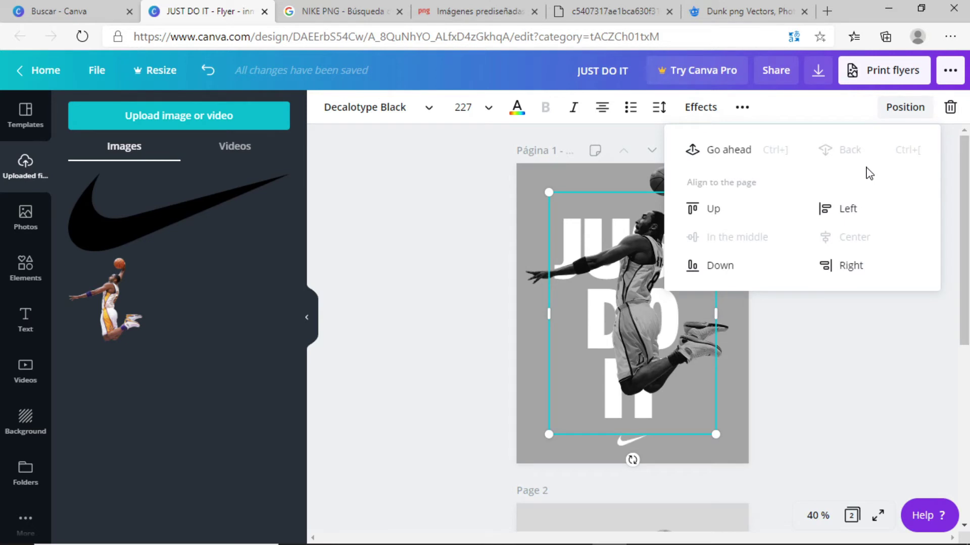
{"action": "left_click", "coordinate": [742, 107]}
{"action": "left_click", "coordinate": [728, 141]}
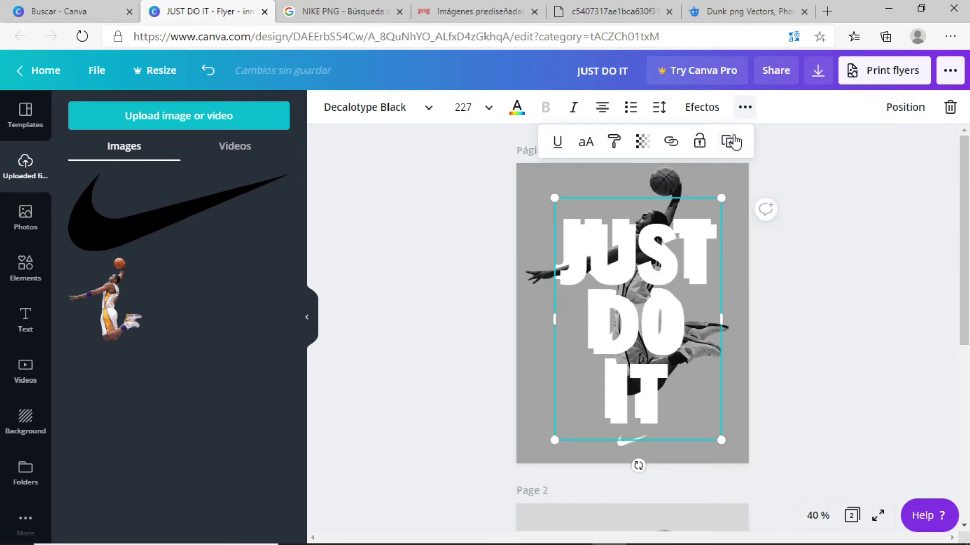
Align the duplicate over the original so the arm crosses JUST, and select its DO line
{"action": "left_click_drag", "start_coordinate": [688, 291], "coordinate": [683, 284]}
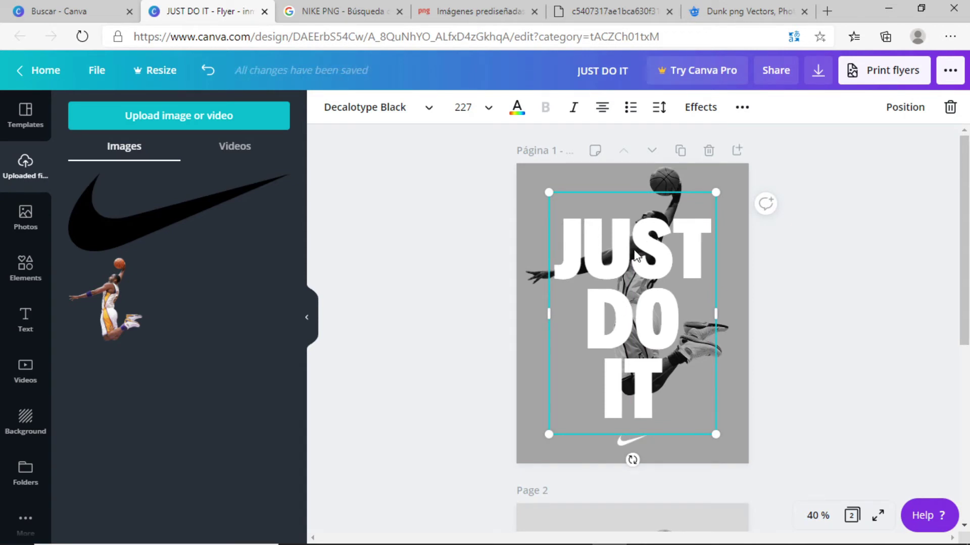
{"action": "left_click_drag", "start_coordinate": [626, 249], "coordinate": [628, 249]}
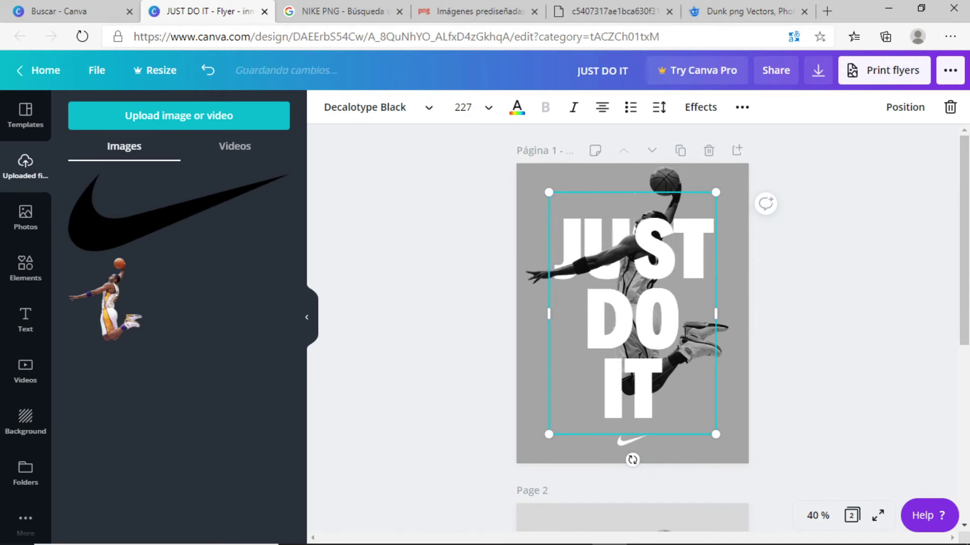
{"action": "left_click", "coordinate": [713, 261]}
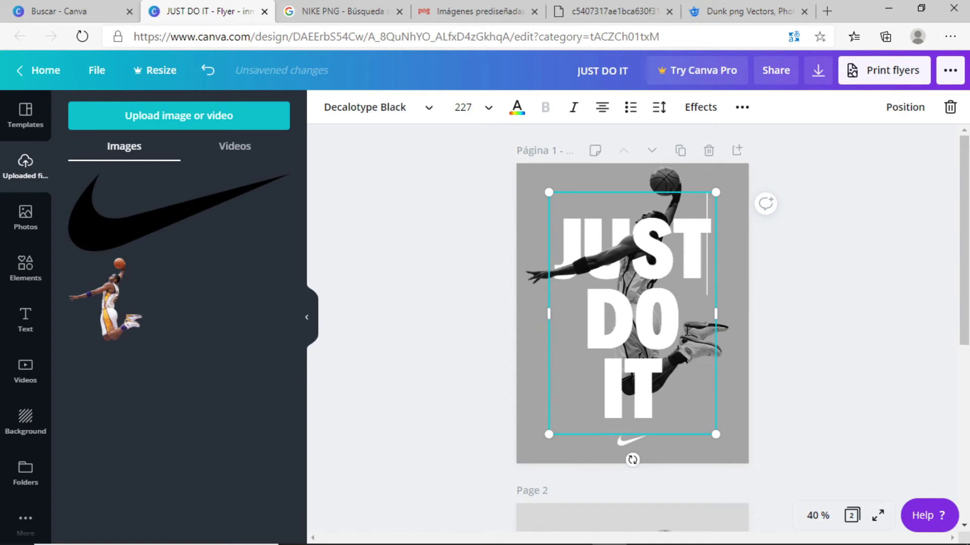
{"action": "left_click_drag", "start_coordinate": [681, 318], "coordinate": [607, 320]}
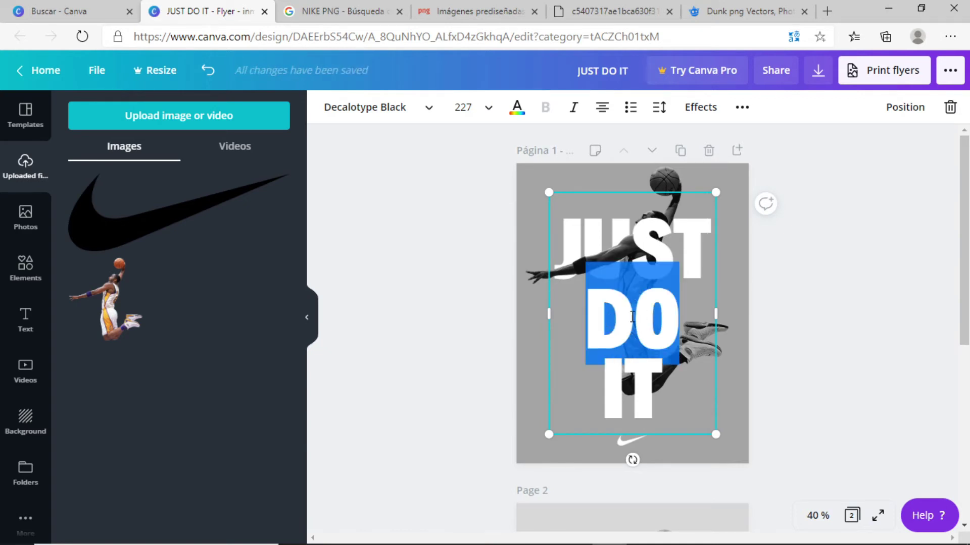
Reselect the front text copy and remove the extra space in its DO line
{"action": "left_click", "coordinate": [625, 7]}
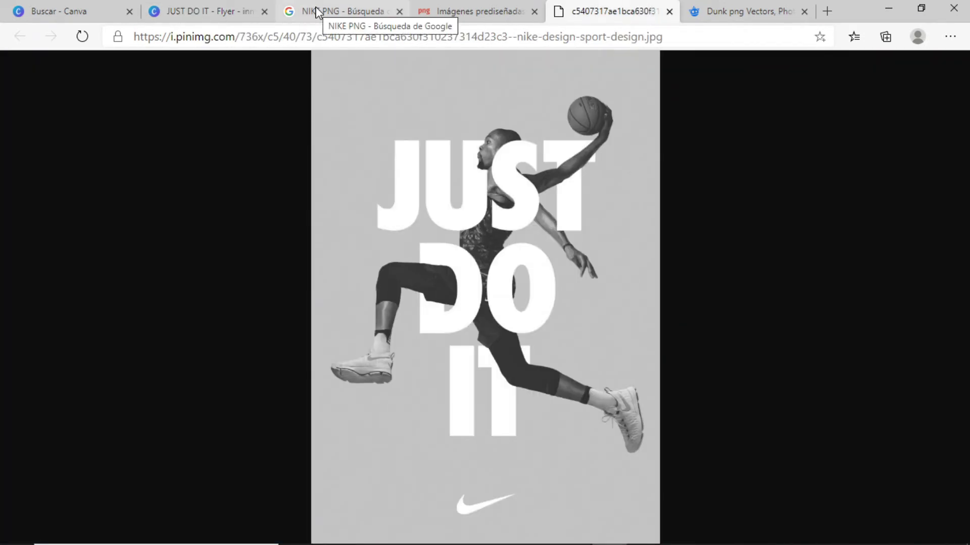
{"action": "left_click", "coordinate": [251, 6]}
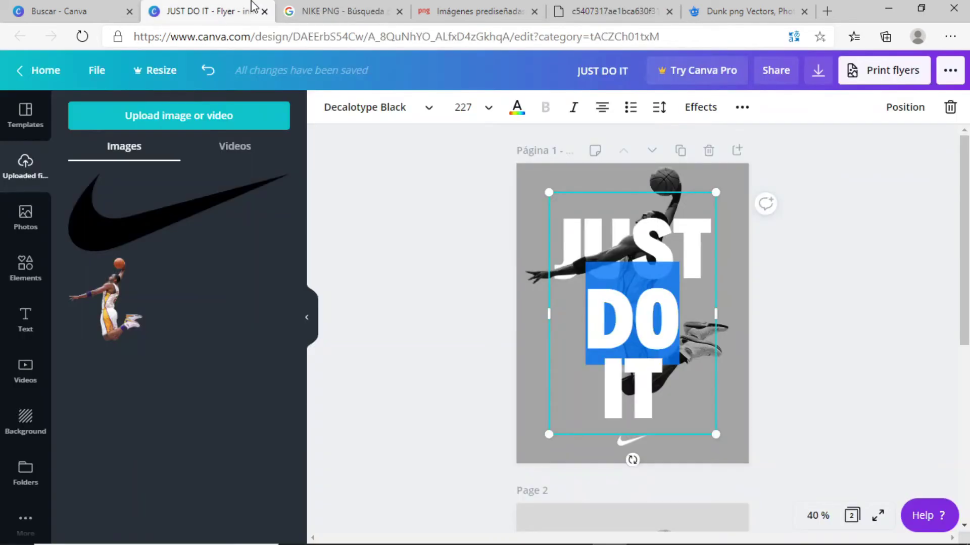
{"action": "left_click", "coordinate": [801, 323]}
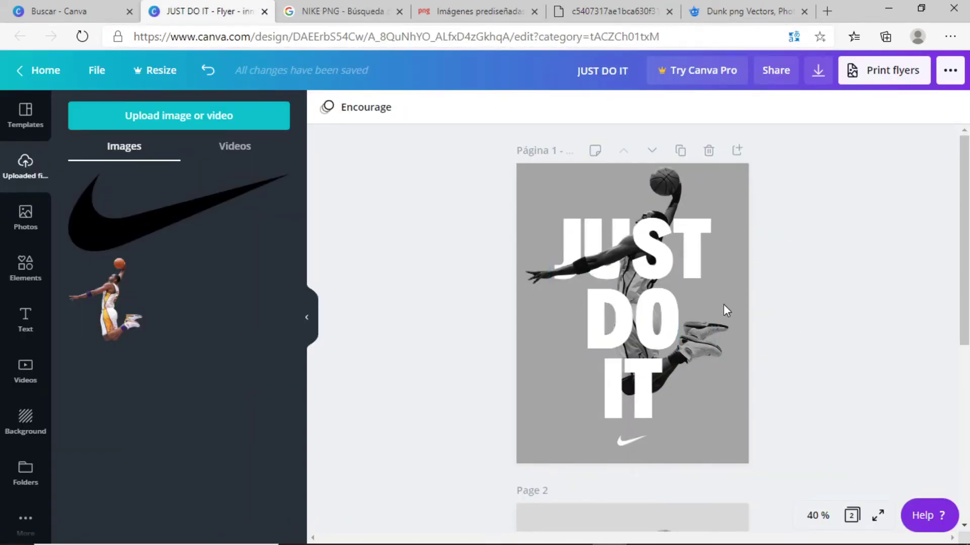
{"action": "left_click", "coordinate": [619, 332]}
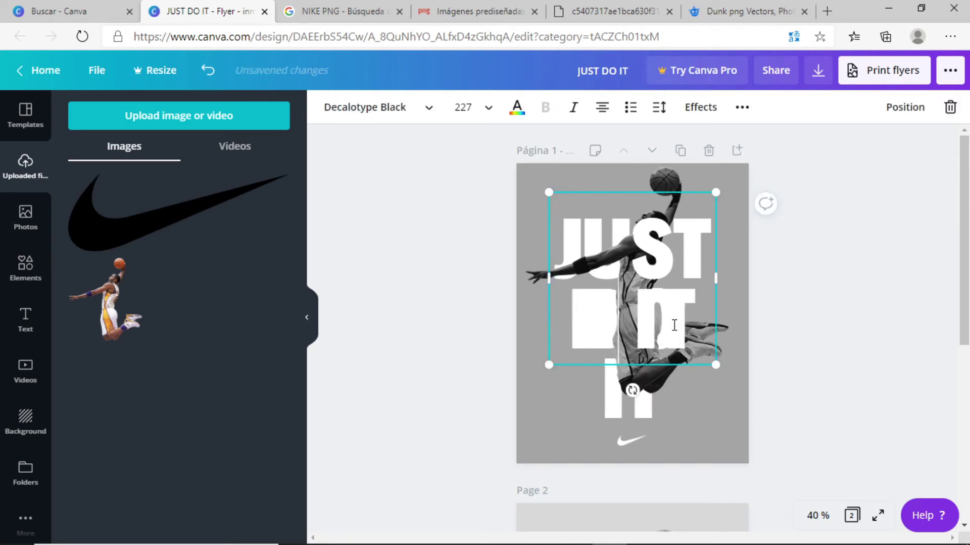
{"action": "key", "text": "BackSpace"}
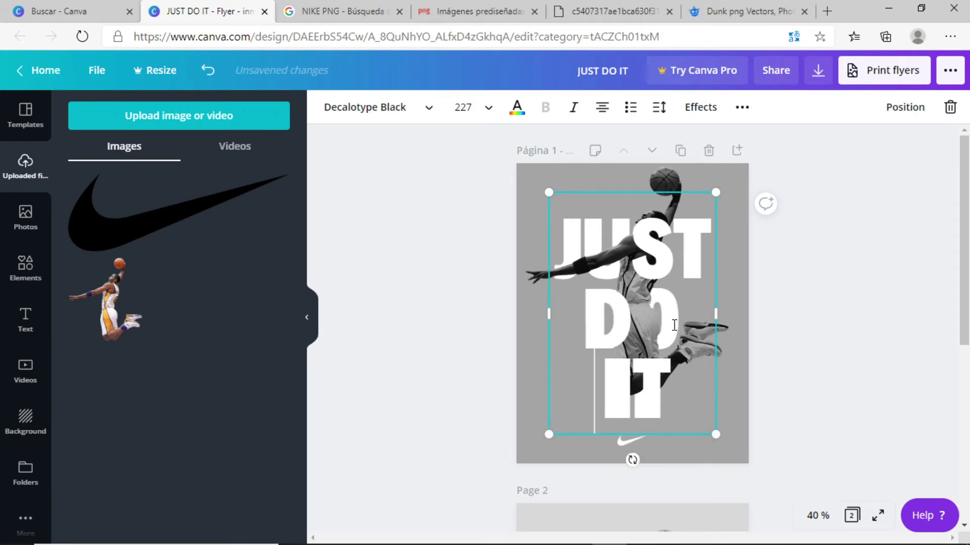
{"action": "left_click", "coordinate": [693, 396]}
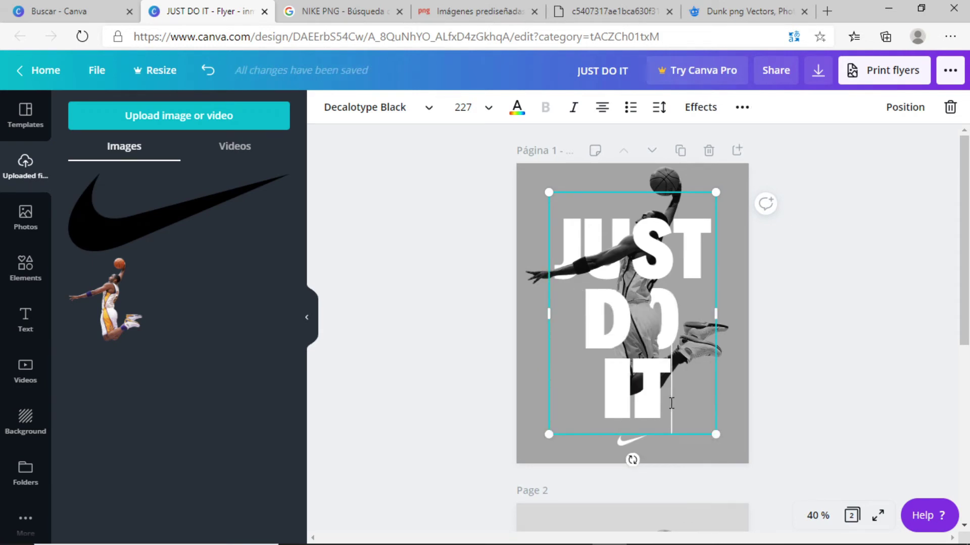
Delete the DO IT lines so the front copy reads only JUST
{"action": "scroll", "coordinate": [671, 403], "scroll_direction": "down", "scroll_amount": 3}
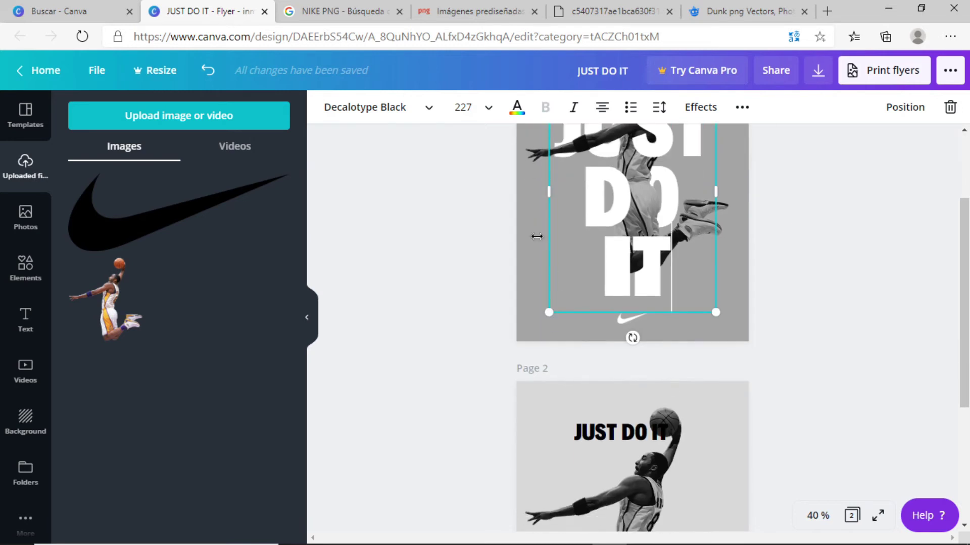
{"action": "left_click", "coordinate": [581, 183]}
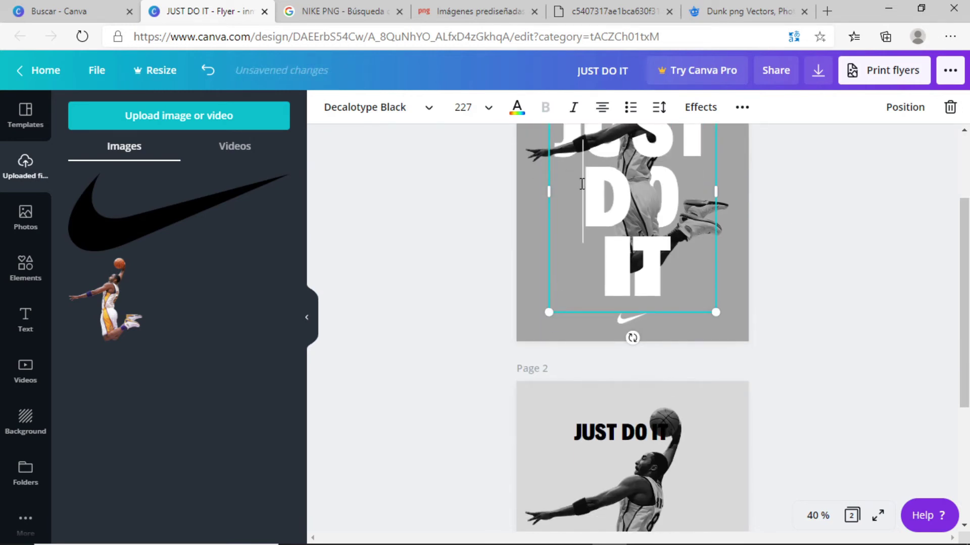
{"action": "scroll", "coordinate": [581, 184], "scroll_direction": "up", "scroll_amount": 3}
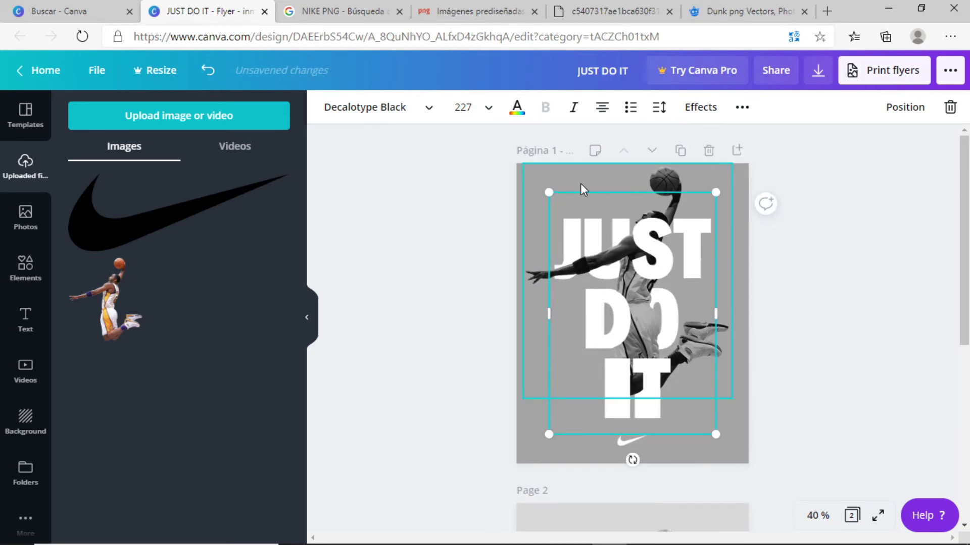
{"action": "left_click_drag", "start_coordinate": [669, 388], "coordinate": [587, 340]}
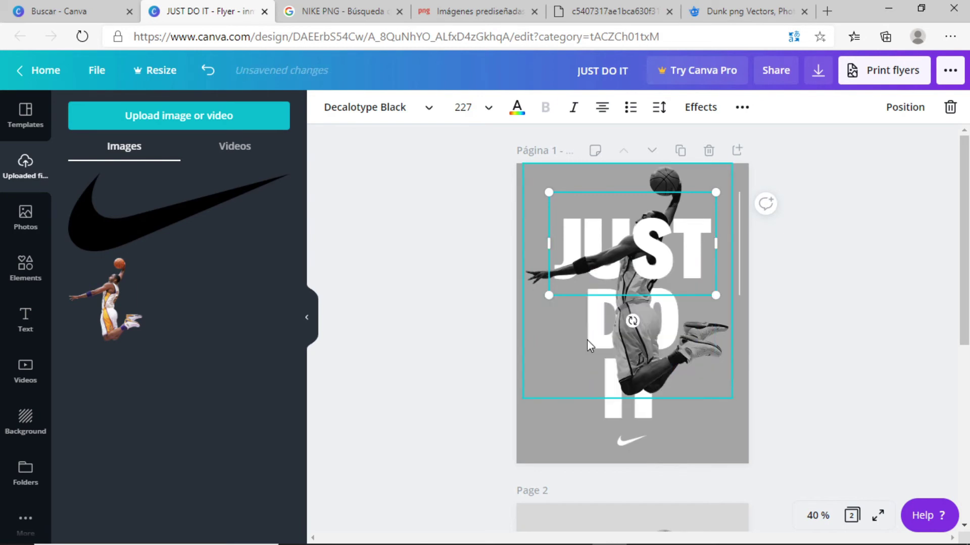
{"action": "left_click", "coordinate": [879, 247]}
{"action": "left_click", "coordinate": [664, 267]}
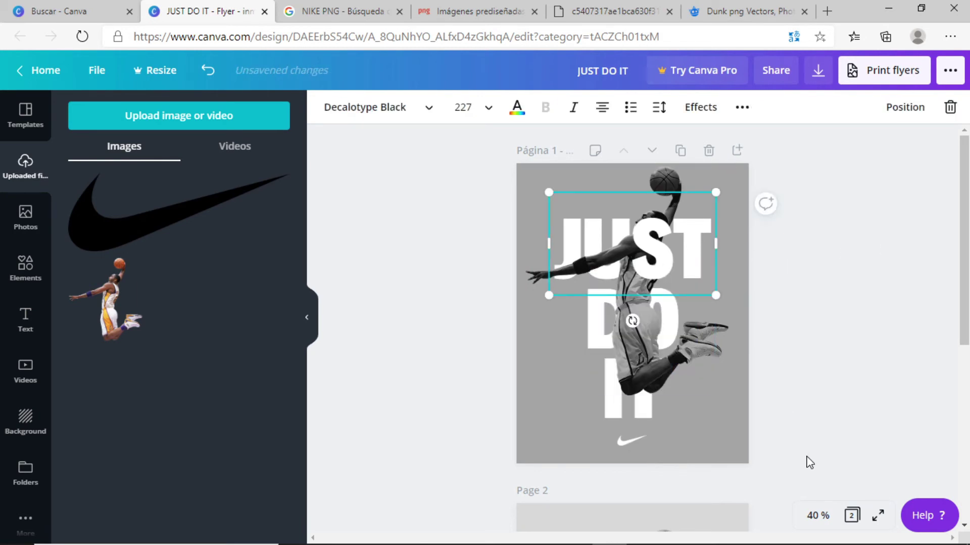
{"action": "left_click", "coordinate": [818, 515]}
Zoom the page to 100% and reposition the front JUST text
{"action": "left_click", "coordinate": [814, 474]}
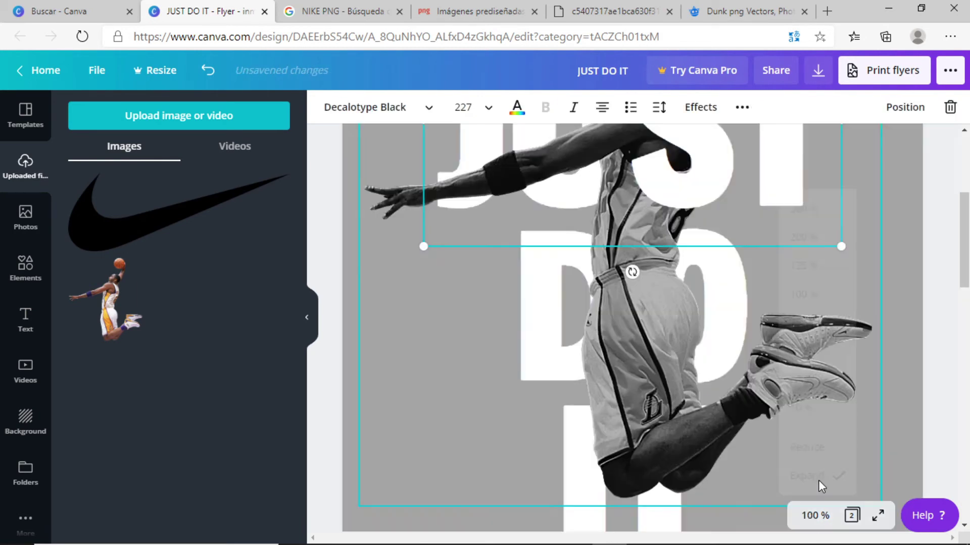
{"action": "scroll", "coordinate": [731, 337], "scroll_direction": "up", "scroll_amount": 3}
{"action": "left_click_drag", "start_coordinate": [731, 337], "coordinate": [734, 336]}
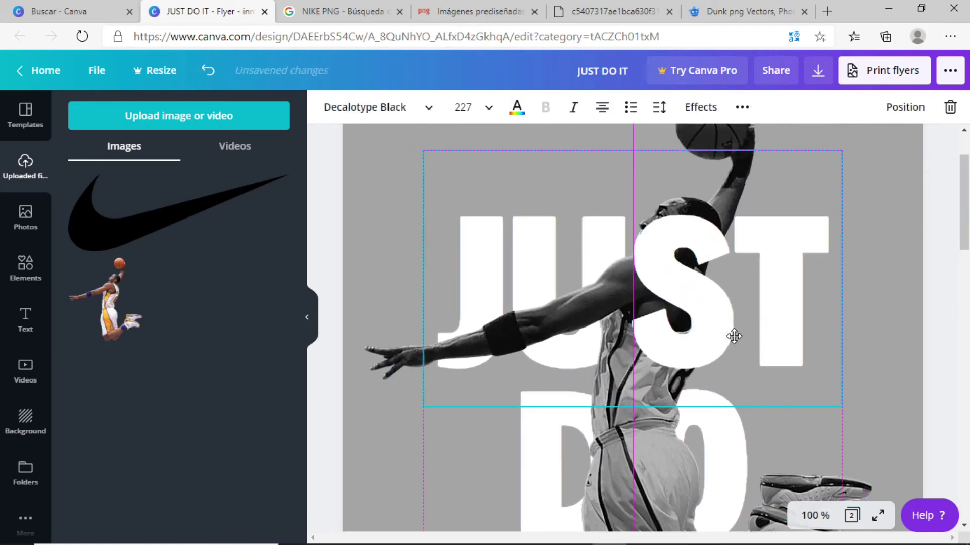
{"action": "left_click", "coordinate": [904, 206]}
{"action": "left_click", "coordinate": [714, 331]}
{"action": "left_click_drag", "start_coordinate": [714, 331], "coordinate": [714, 303]}
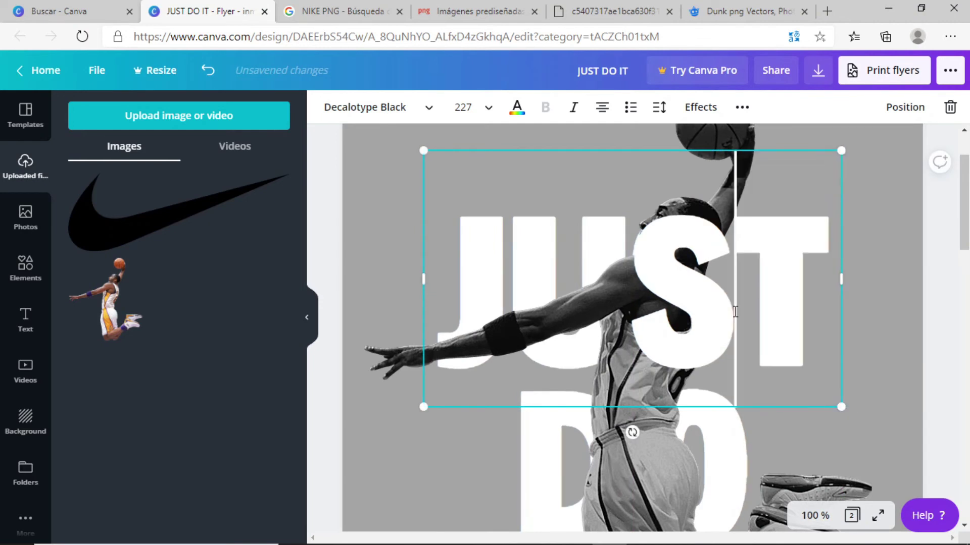
Replace the front text with a single S, narrow its box and align it over JUST's S
{"action": "left_click", "coordinate": [727, 311]}
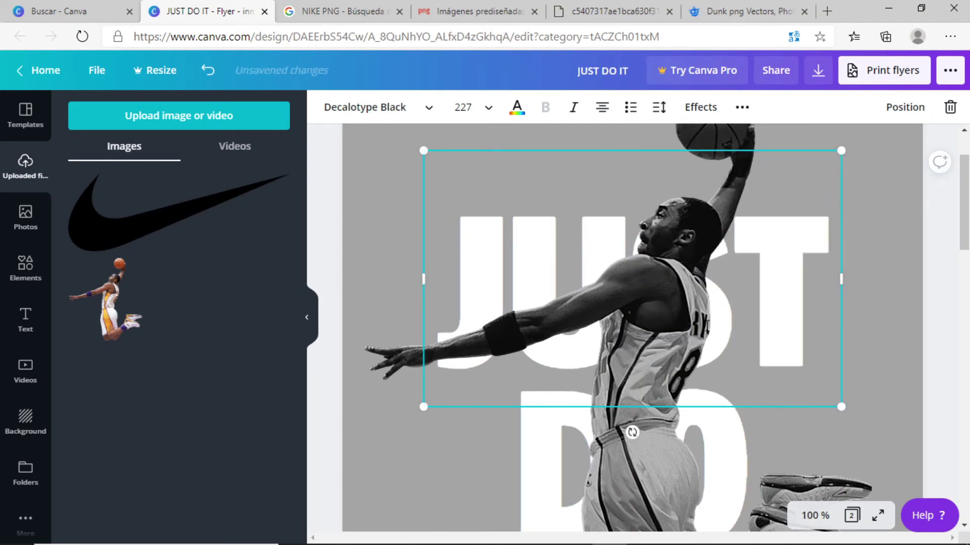
{"action": "key", "text": "BackSpace"}
{"action": "type", "text": "S"}
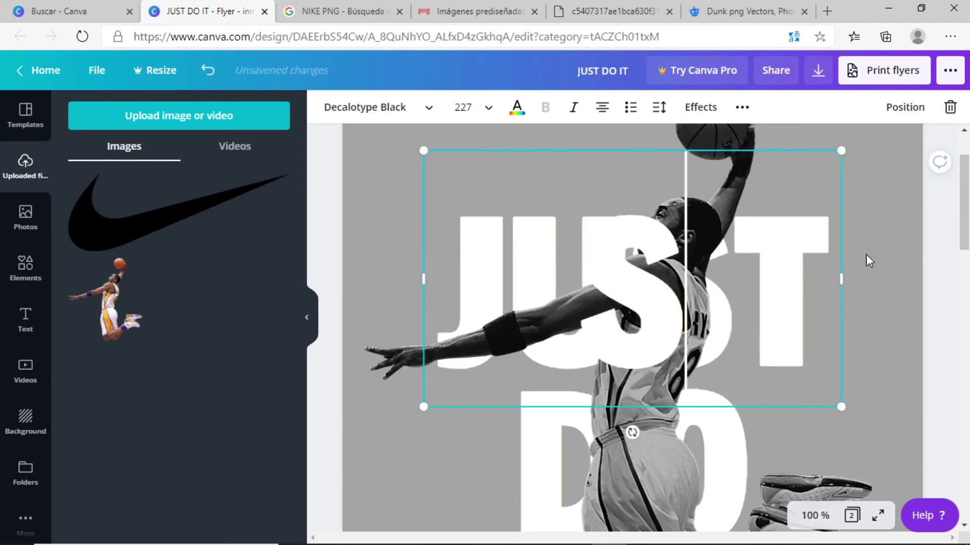
{"action": "left_click_drag", "start_coordinate": [839, 281], "coordinate": [533, 314]}
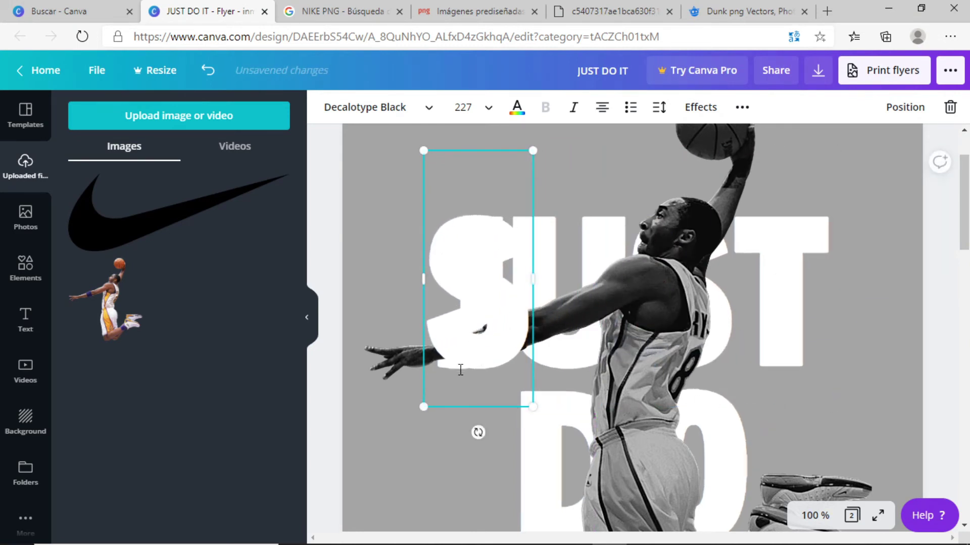
{"action": "left_click_drag", "start_coordinate": [472, 297], "coordinate": [671, 292]}
{"action": "left_click", "coordinate": [905, 255]}
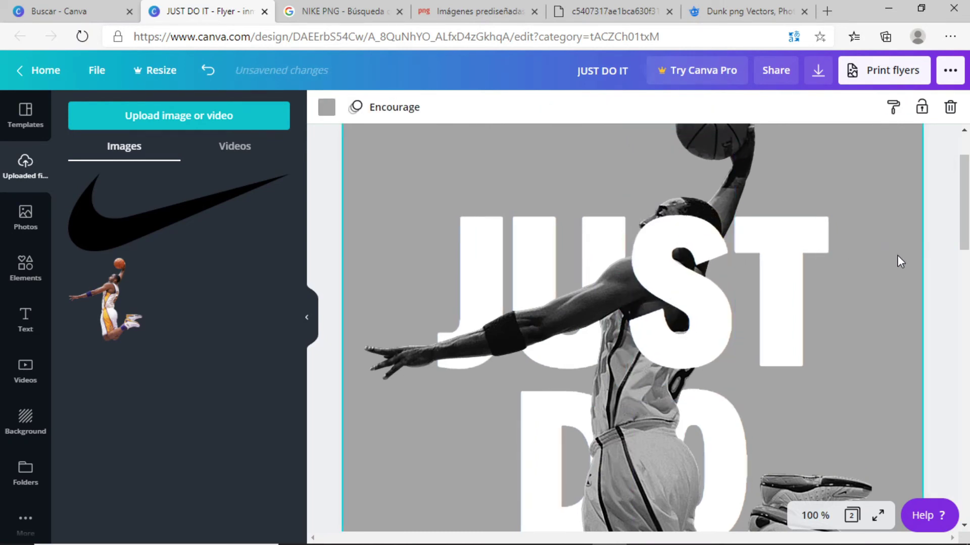
Duplicate the S letter and move the copy down toward DO
{"action": "left_click", "coordinate": [697, 285]}
{"action": "left_click", "coordinate": [742, 107]}
{"action": "left_click", "coordinate": [727, 141]}
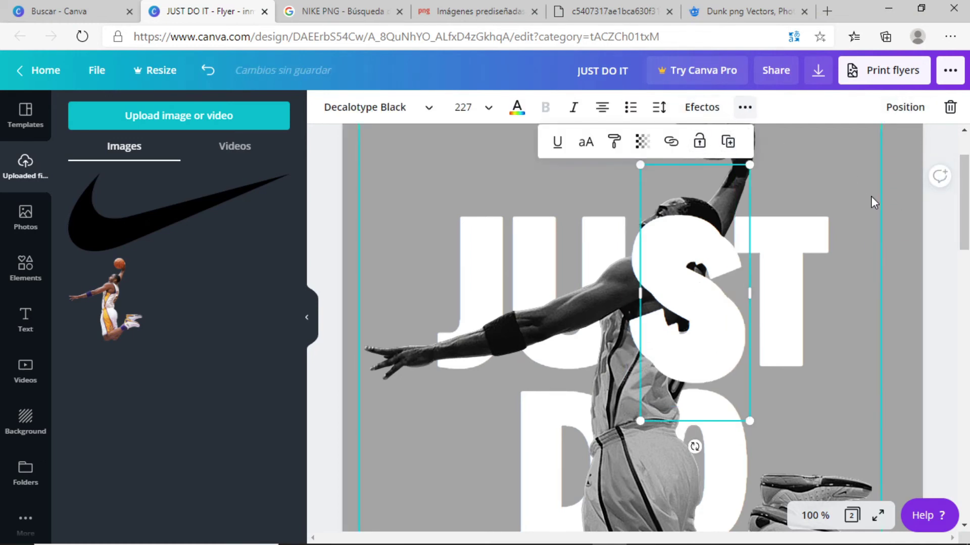
{"action": "scroll", "coordinate": [962, 206], "scroll_direction": "down", "scroll_amount": 3}
{"action": "left_click_drag", "start_coordinate": [682, 205], "coordinate": [550, 356]}
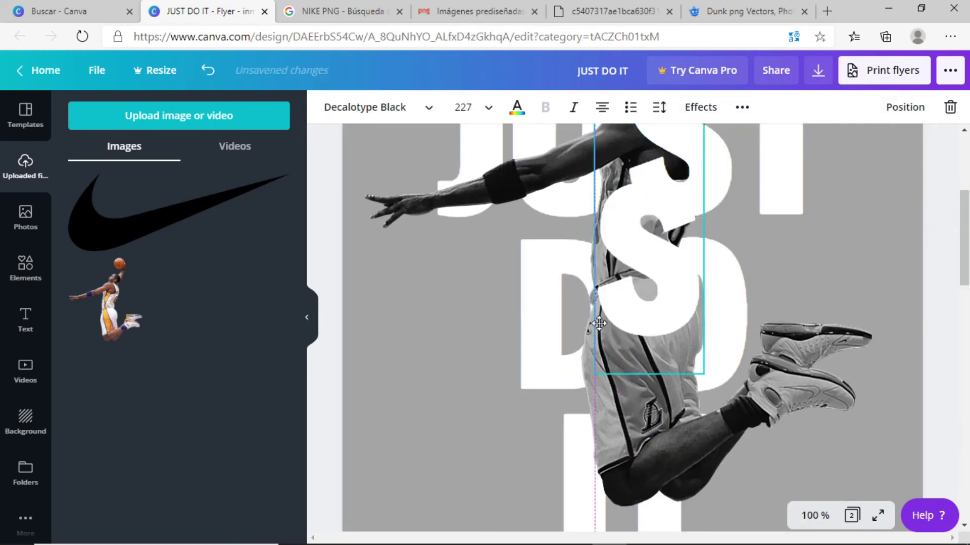
Change the copy to D and align it over the D of DO
{"action": "double_click", "coordinate": [556, 328]}
{"action": "type", "text": "D"}
{"action": "left_click", "coordinate": [454, 335]}
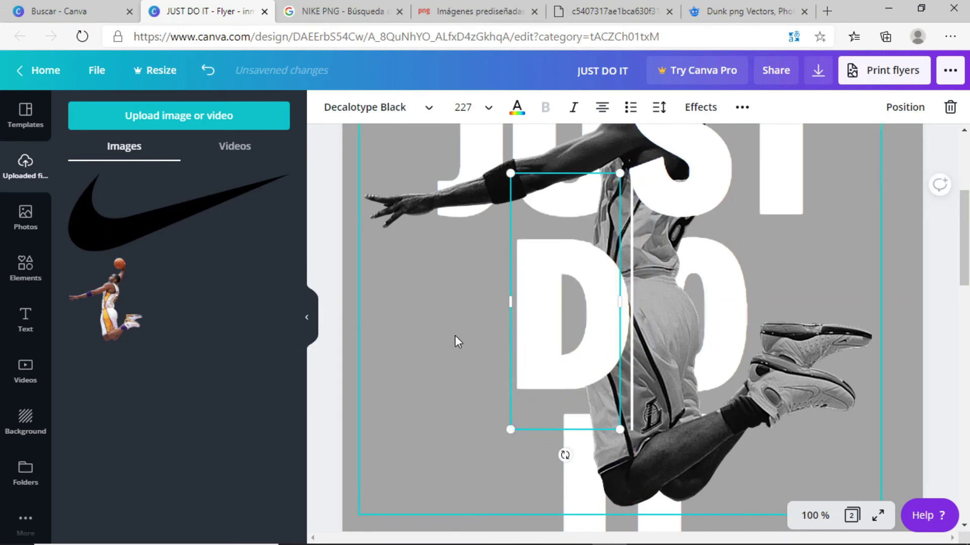
{"action": "left_click_drag", "start_coordinate": [555, 319], "coordinate": [556, 314]}
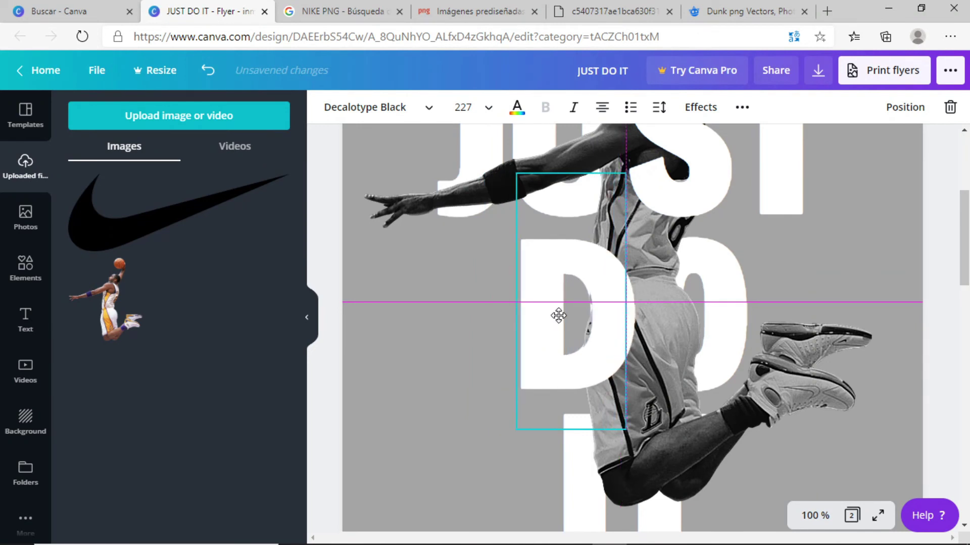
{"action": "left_click_drag", "start_coordinate": [556, 313], "coordinate": [561, 314]}
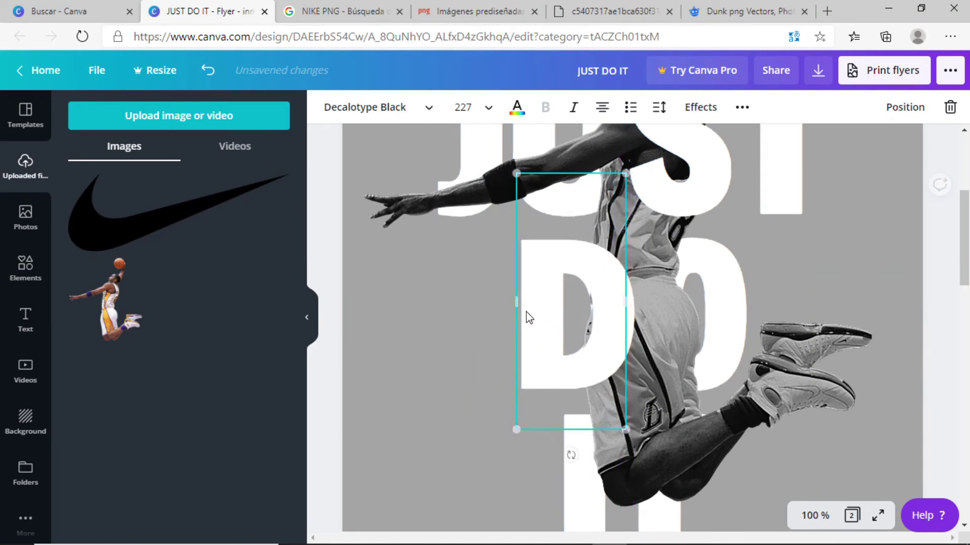
{"action": "left_click", "coordinate": [501, 317]}
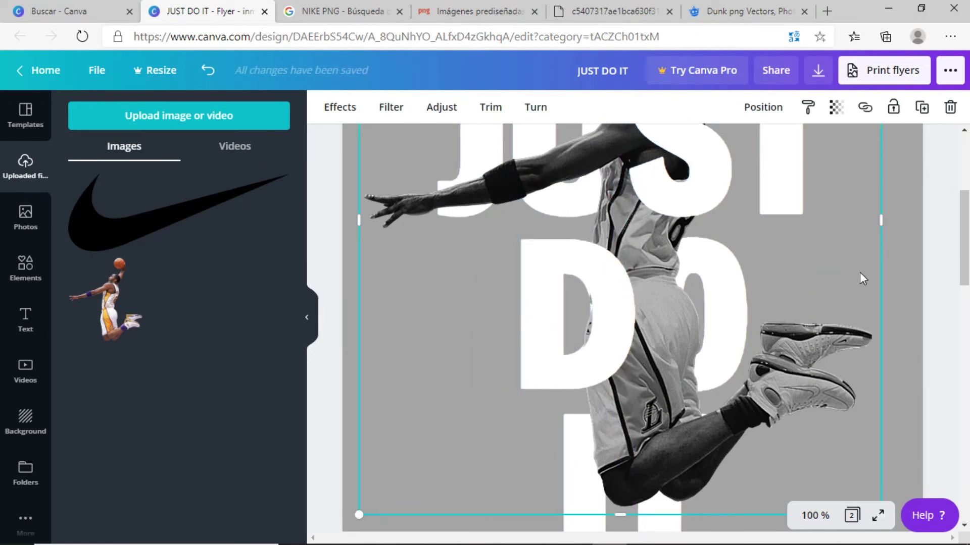
{"action": "scroll", "coordinate": [942, 228], "scroll_direction": "down", "scroll_amount": 2}
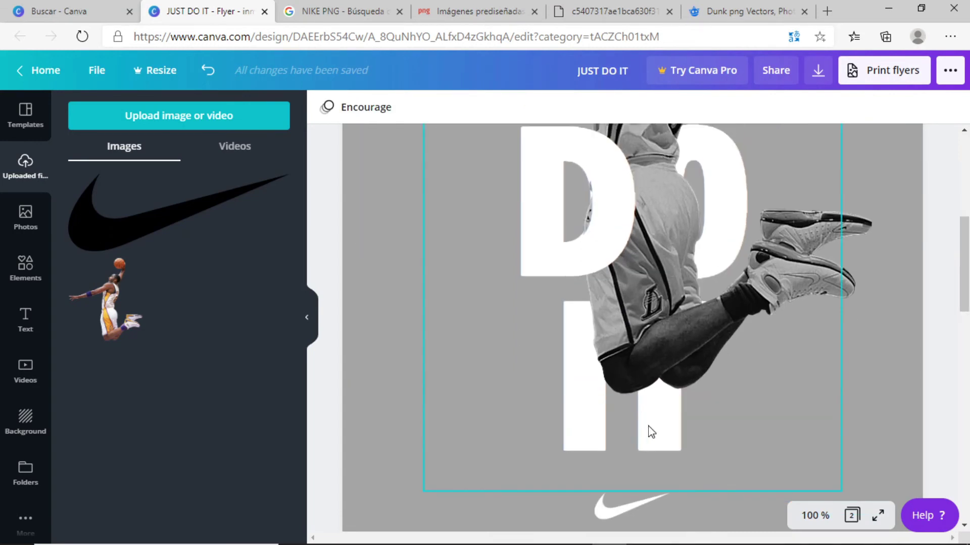
{"action": "left_click", "coordinate": [590, 229]}
{"action": "left_click", "coordinate": [745, 107]}
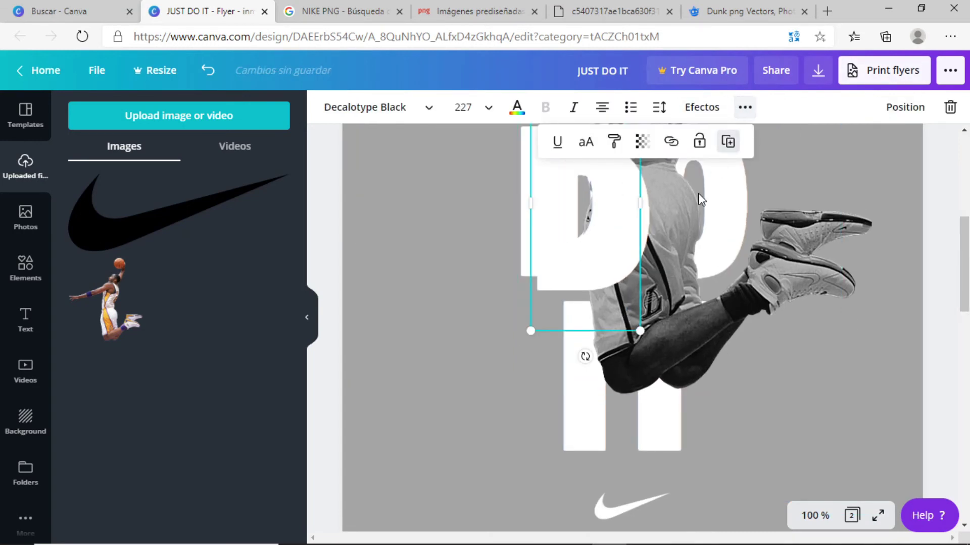
{"action": "left_click_drag", "start_coordinate": [582, 260], "coordinate": [655, 420]}
{"action": "double_click", "coordinate": [650, 369]}
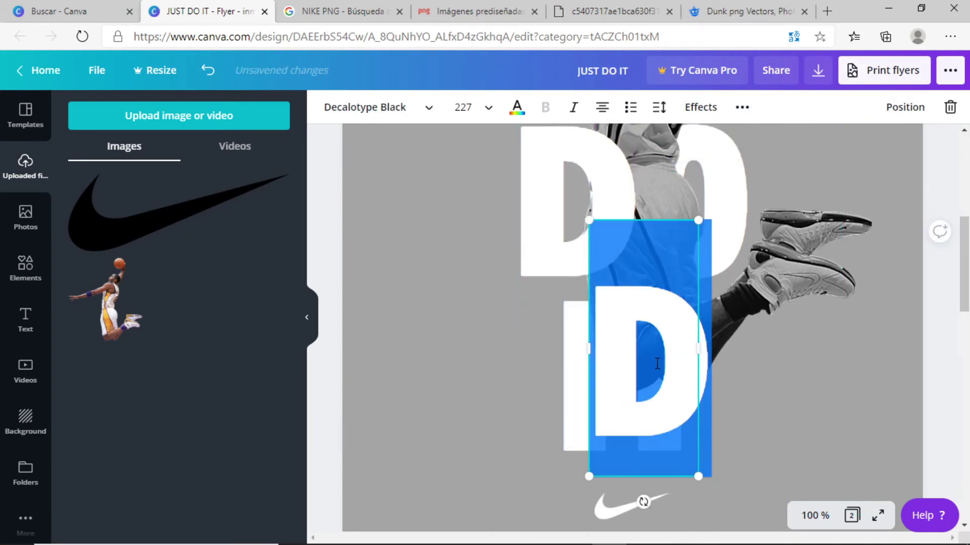
{"action": "type", "text": "T"}
{"action": "left_click", "coordinate": [773, 327]}
{"action": "left_click", "coordinate": [653, 349]}
{"action": "left_click_drag", "start_coordinate": [653, 348], "coordinate": [670, 359]}
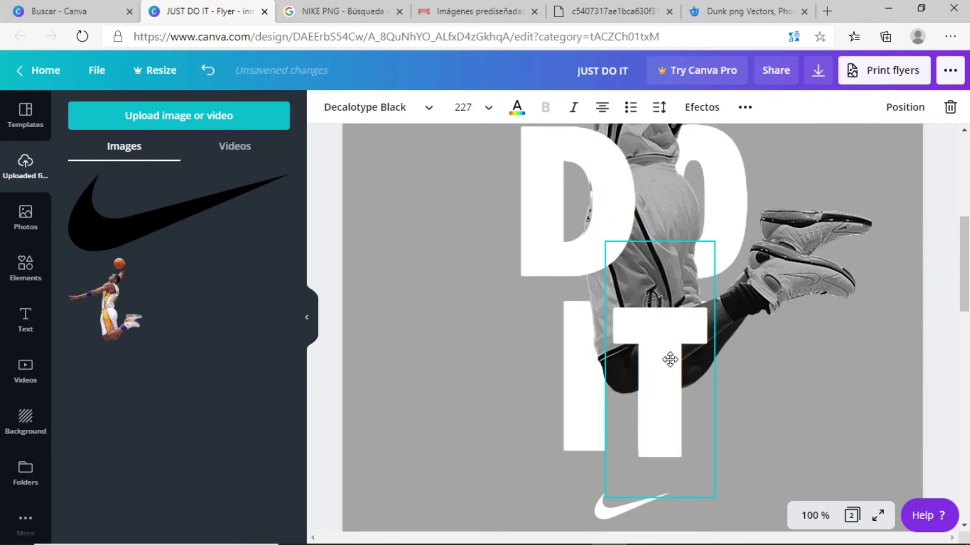
{"action": "left_click", "coordinate": [928, 342]}
{"action": "left_click", "coordinate": [839, 517]}
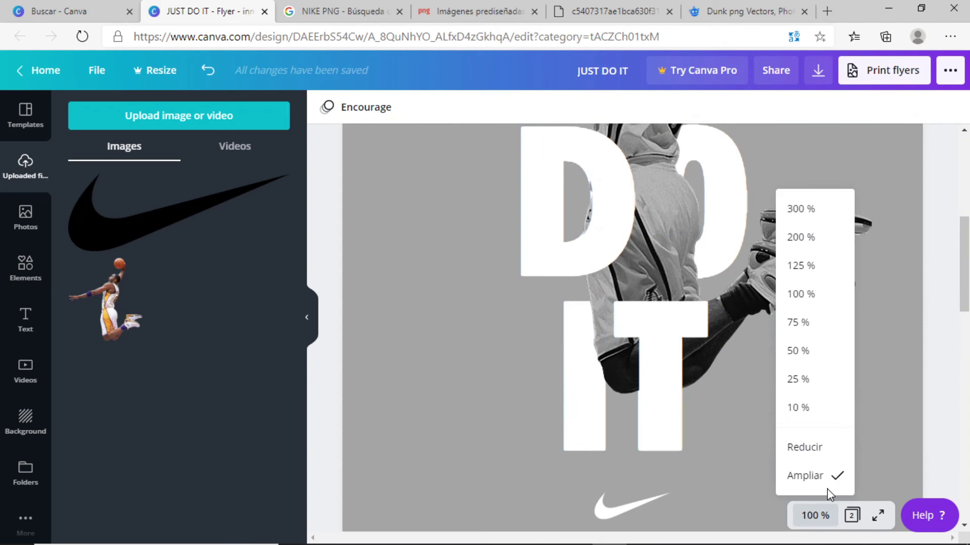
{"action": "left_click", "coordinate": [825, 446]}
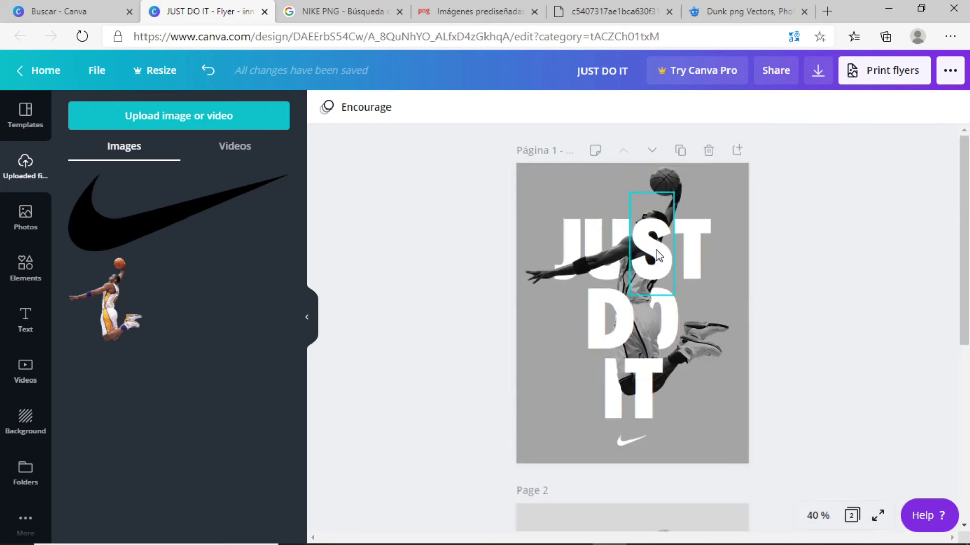
{"action": "left_click", "coordinate": [658, 256]}
{"action": "left_click", "coordinate": [585, 7]}
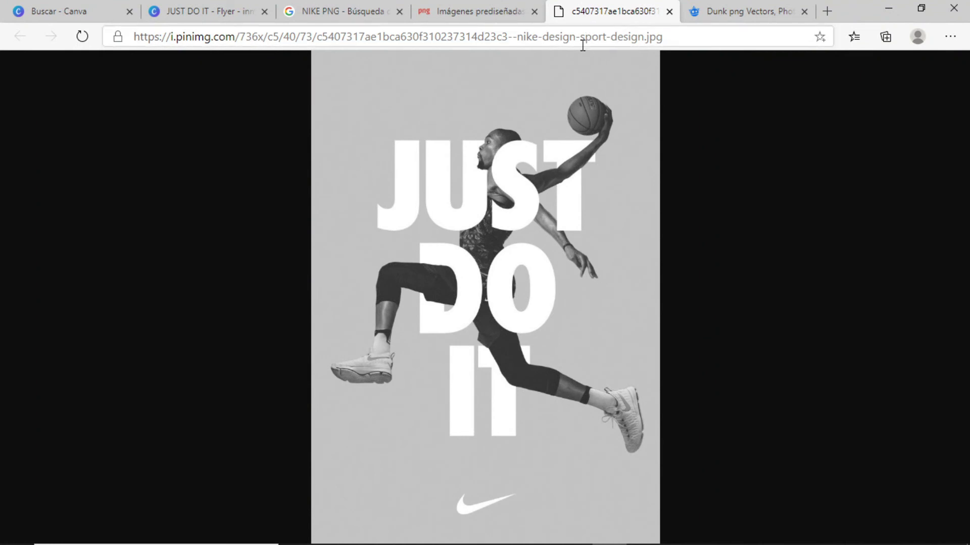
{"action": "left_click", "coordinate": [501, 11]}
{"action": "left_click", "coordinate": [262, 9]}
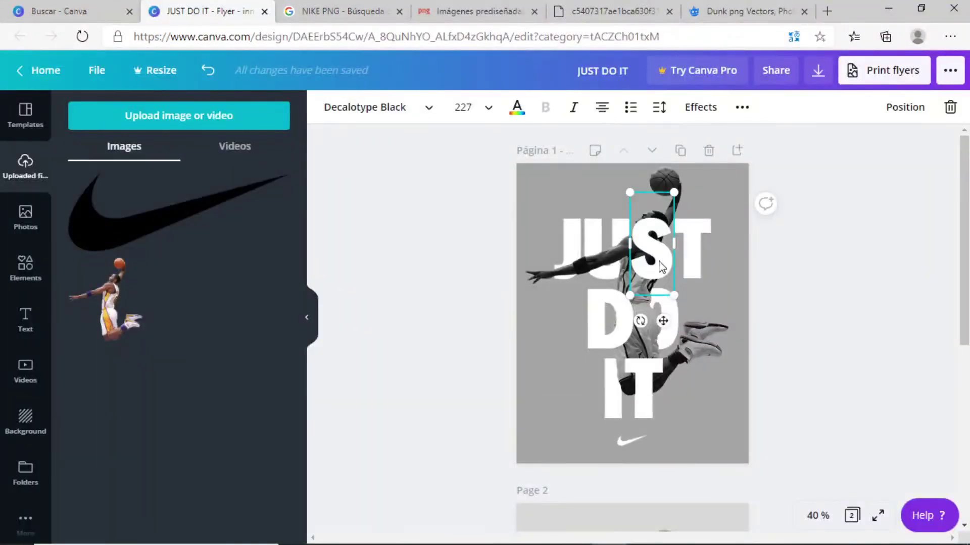
{"action": "left_click", "coordinate": [574, 7]}
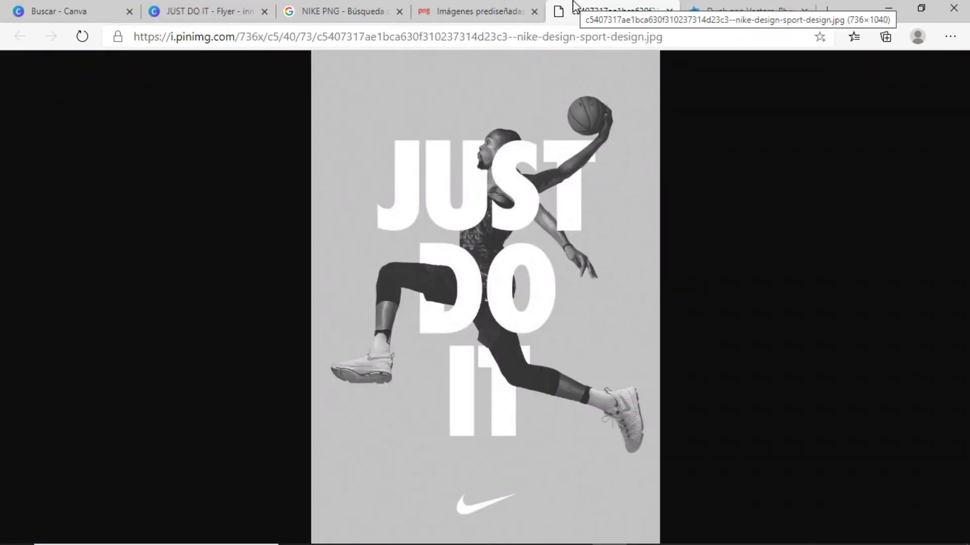
{"action": "left_click", "coordinate": [342, 10]}
{"action": "left_click", "coordinate": [207, 10]}
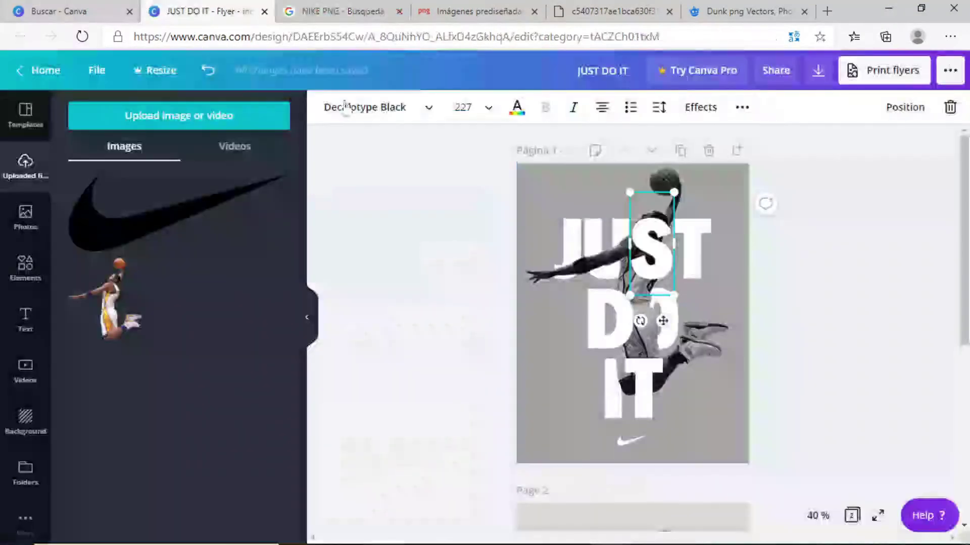
Move the player photo toward the right edge of the page
{"action": "left_click", "coordinate": [717, 368]}
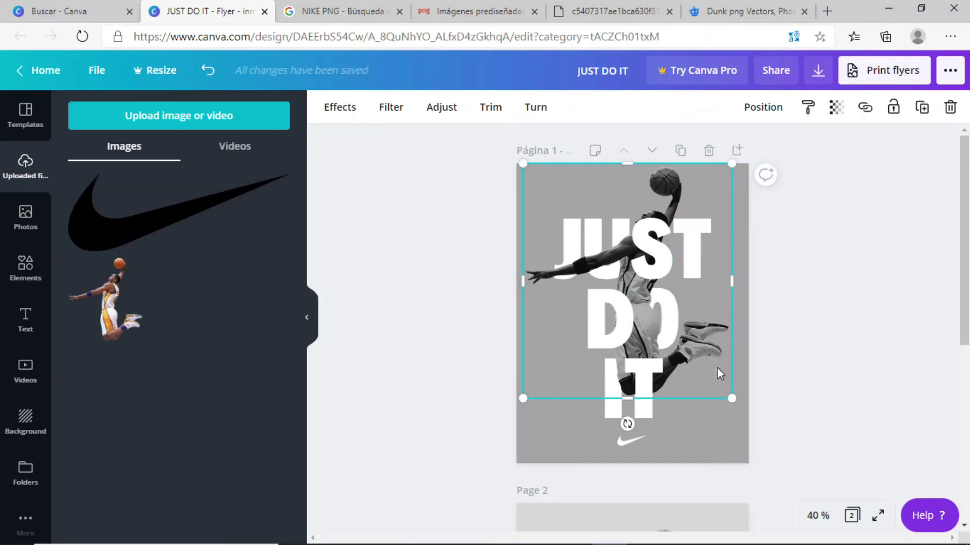
{"action": "left_click_drag", "start_coordinate": [714, 364], "coordinate": [704, 364]}
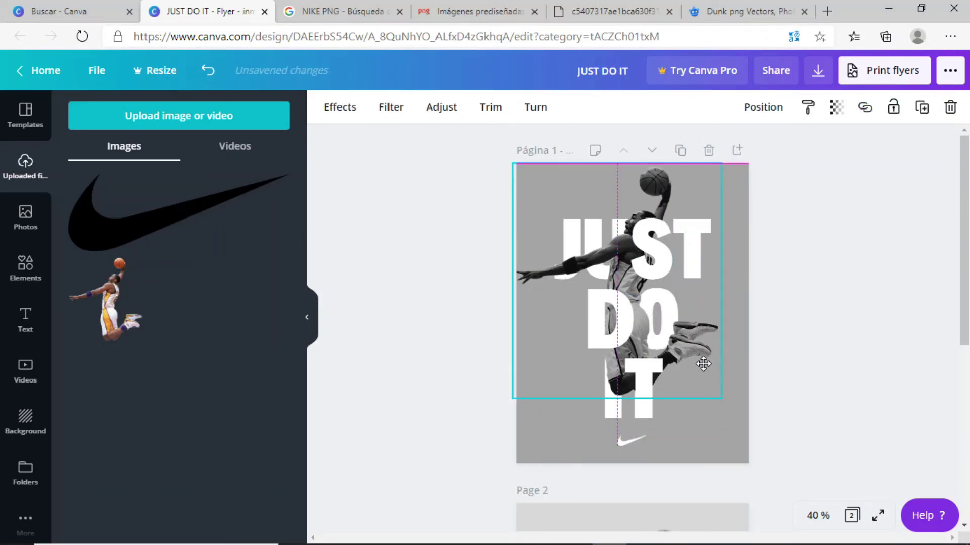
{"action": "left_click_drag", "start_coordinate": [705, 365], "coordinate": [842, 386]}
Slide the D letter piece beside DO, zoom to about 100%, and tint it orange
{"action": "mouse_move", "coordinate": [594, 318]}
{"action": "left_mouse_down"}
{"action": "mouse_move", "coordinate": [565, 317]}
{"action": "mouse_move", "coordinate": [596, 309]}
{"action": "mouse_move", "coordinate": [539, 307]}
{"action": "mouse_move", "coordinate": [508, 291]}
{"action": "left_mouse_up"}
{"action": "left_click", "coordinate": [813, 511]}
{"action": "left_click", "coordinate": [807, 471]}
{"action": "left_click", "coordinate": [517, 107]}
{"action": "left_click", "coordinate": [247, 303]}
Turn the D piece white again, then tint the S piece purple and resize it over JUST's S
{"action": "left_click", "coordinate": [197, 250]}
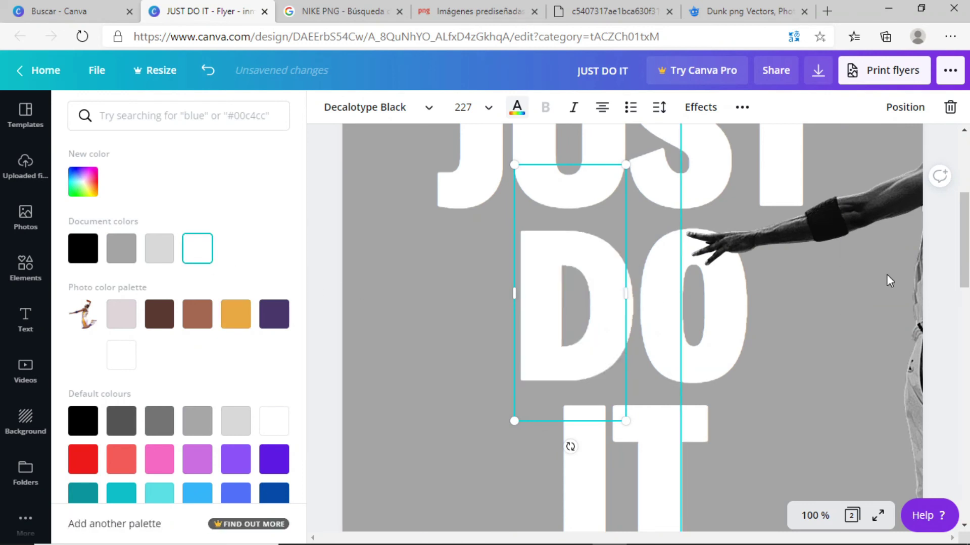
{"action": "left_click", "coordinate": [662, 161]}
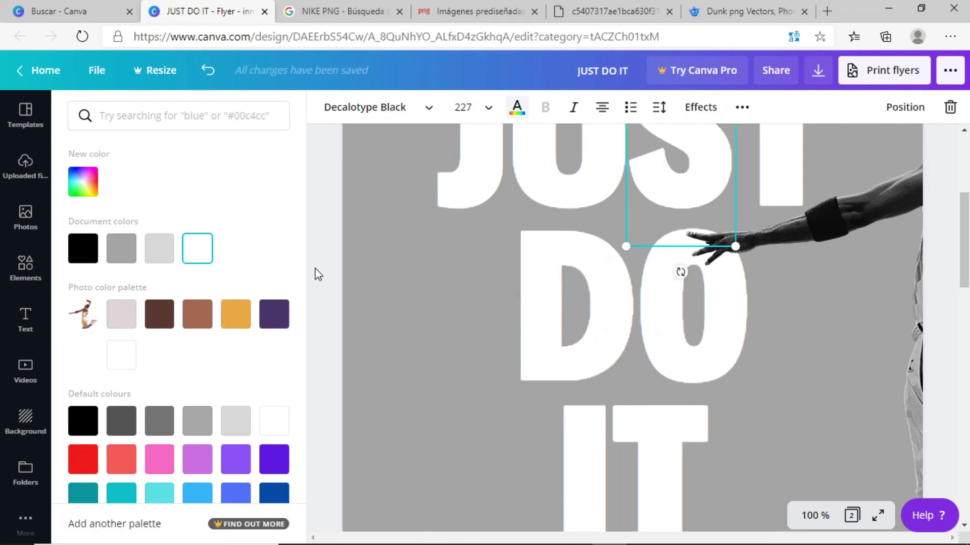
{"action": "left_click", "coordinate": [273, 314]}
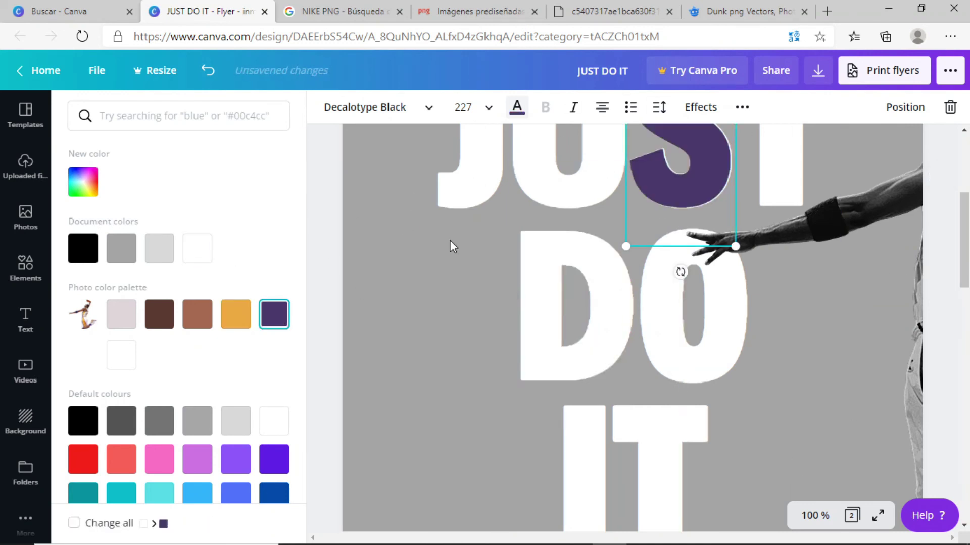
{"action": "left_click_drag", "start_coordinate": [962, 223], "coordinate": [958, 195]}
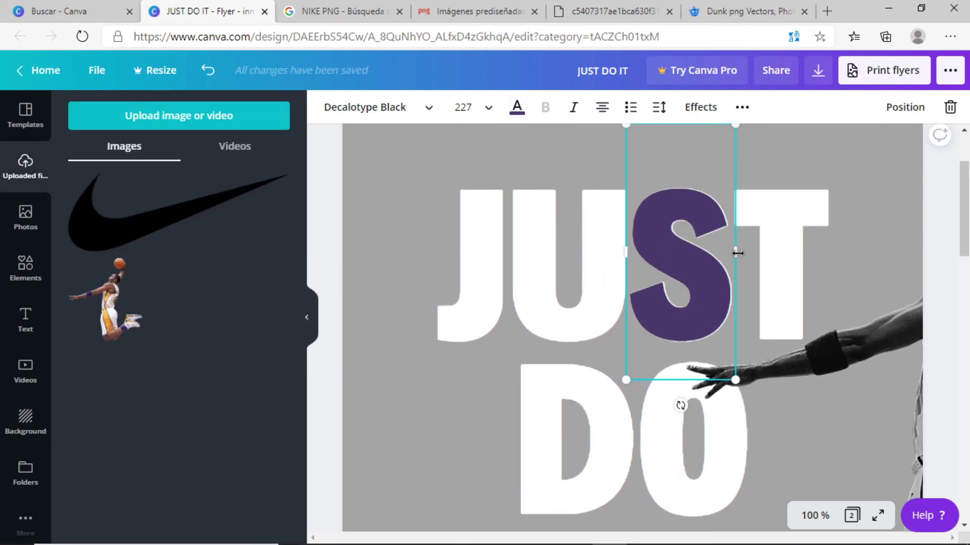
{"action": "left_click_drag", "start_coordinate": [736, 252], "coordinate": [739, 254]}
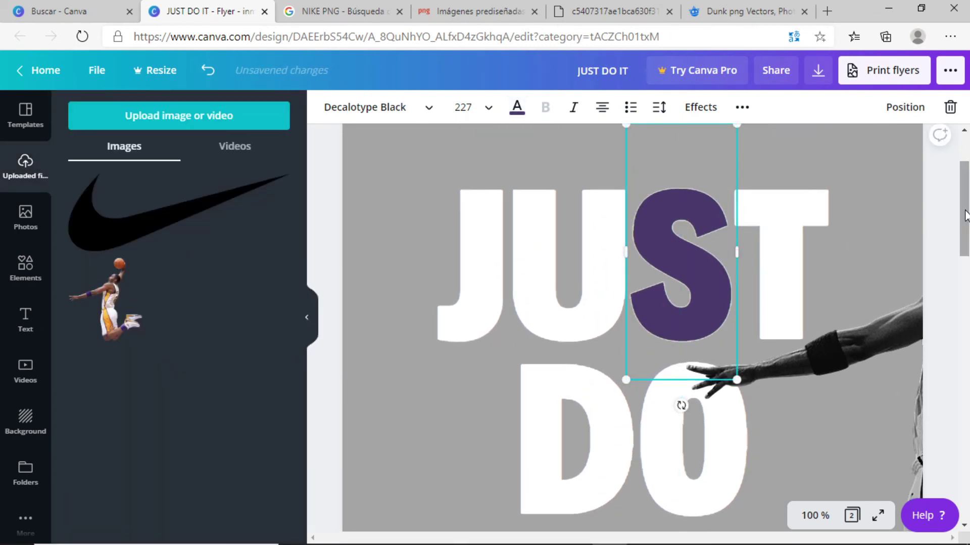
{"action": "left_click", "coordinate": [697, 223]}
Recolour the S letter piece back to white and zoom to 40%
{"action": "left_click", "coordinate": [515, 108]}
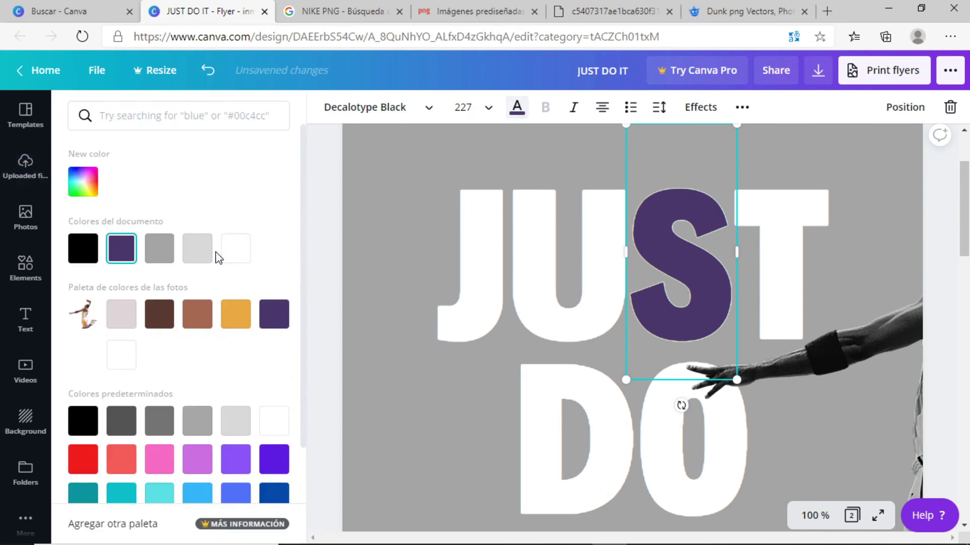
{"action": "left_click", "coordinate": [236, 248]}
{"action": "left_click_drag", "start_coordinate": [962, 210], "coordinate": [962, 272]}
{"action": "scroll", "coordinate": [640, 290], "scroll_direction": "down", "scroll_amount": 2}
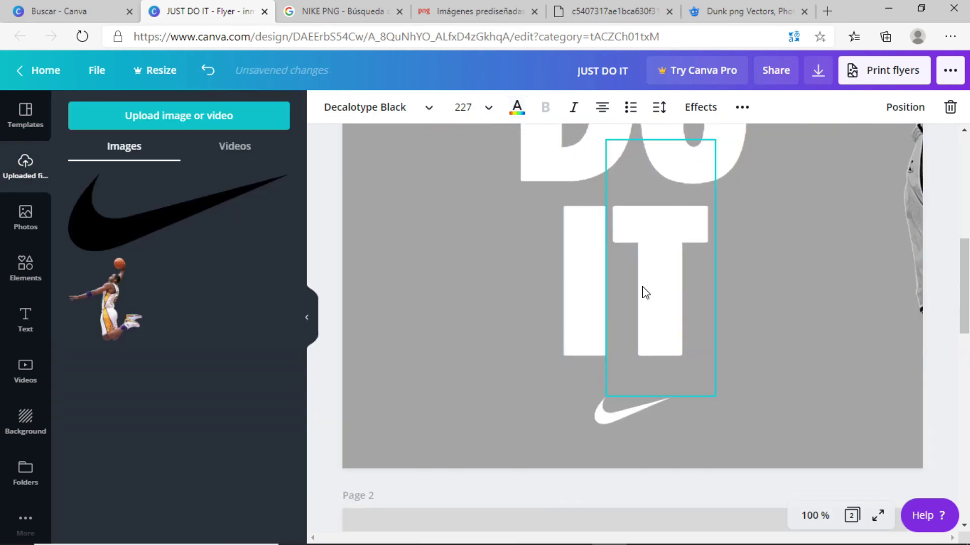
{"action": "left_click", "coordinate": [815, 515]}
Zoom out, drag the player photo to the page centre, and nudge it slightly left
{"action": "left_click", "coordinate": [829, 447]}
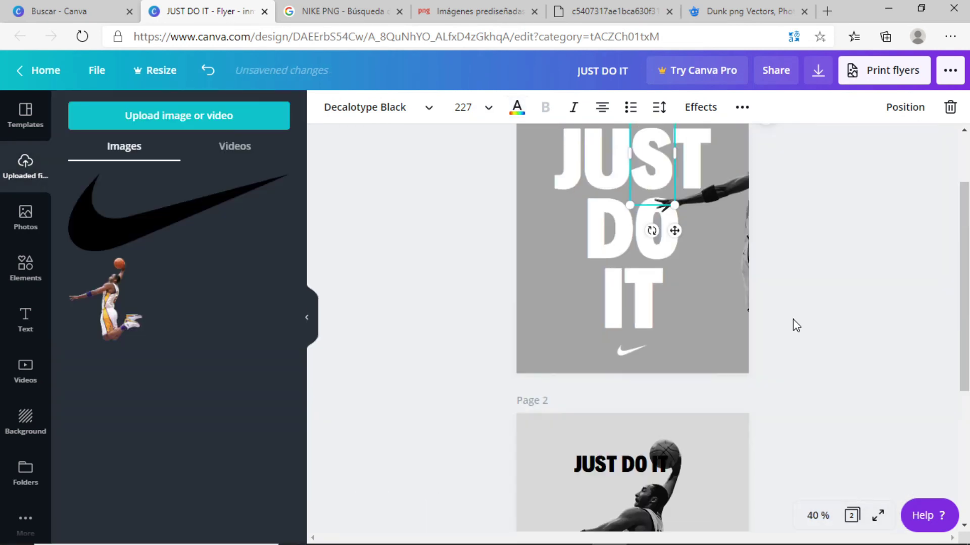
{"action": "left_click_drag", "start_coordinate": [749, 256], "coordinate": [600, 268]}
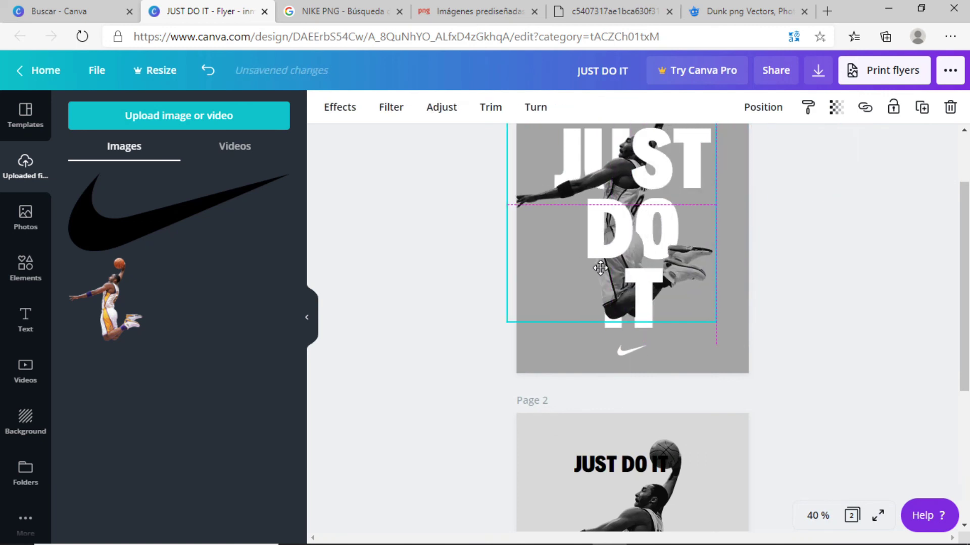
{"action": "left_click", "coordinate": [807, 282]}
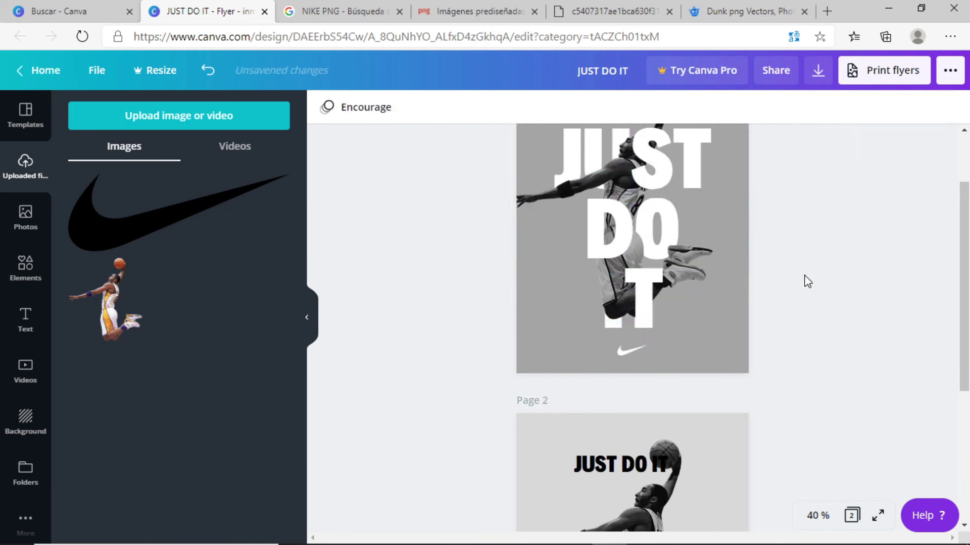
{"action": "left_click_drag", "start_coordinate": [959, 266], "coordinate": [959, 227]}
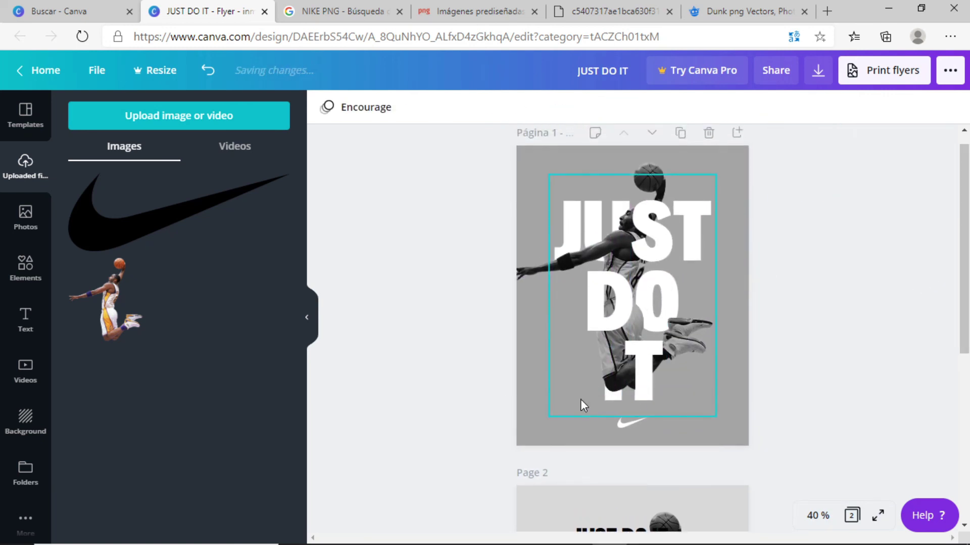
{"action": "left_click_drag", "start_coordinate": [519, 369], "coordinate": [516, 368]}
{"action": "left_click", "coordinate": [782, 350]}
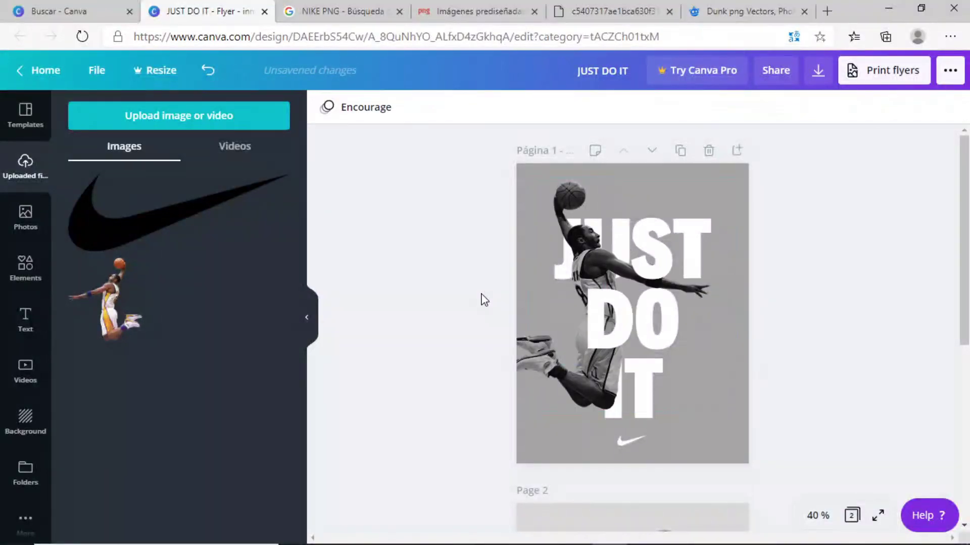
Undo the last photo change, flip the player photo horizontally, and shift it right
{"action": "key", "text": "ctrl+z"}
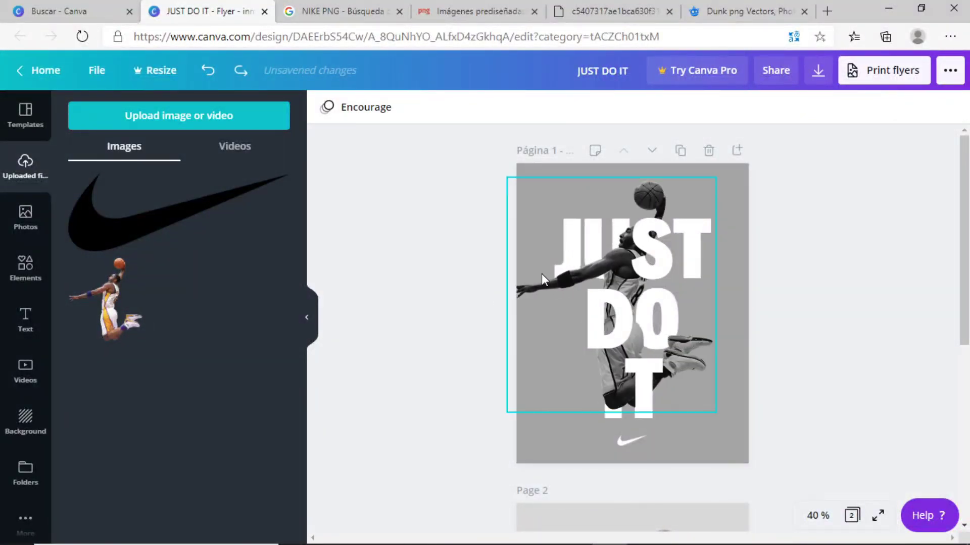
{"action": "left_click", "coordinate": [567, 314]}
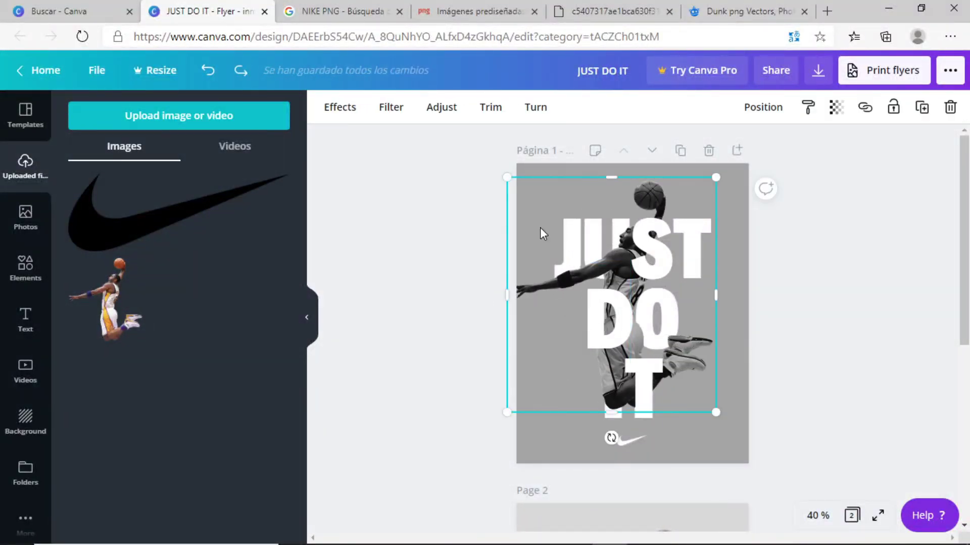
{"action": "left_click", "coordinate": [535, 108]}
{"action": "left_click", "coordinate": [576, 145]}
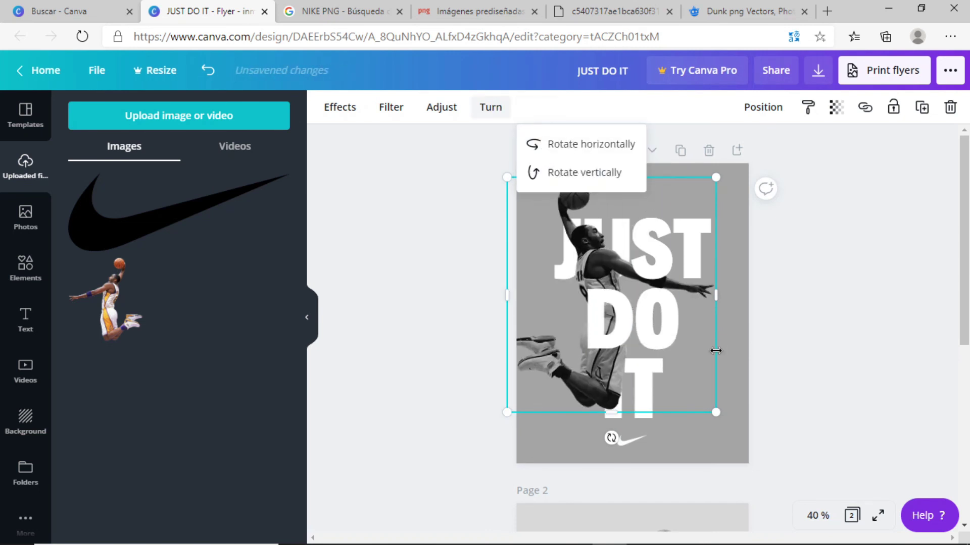
{"action": "left_click_drag", "start_coordinate": [697, 350], "coordinate": [724, 350]}
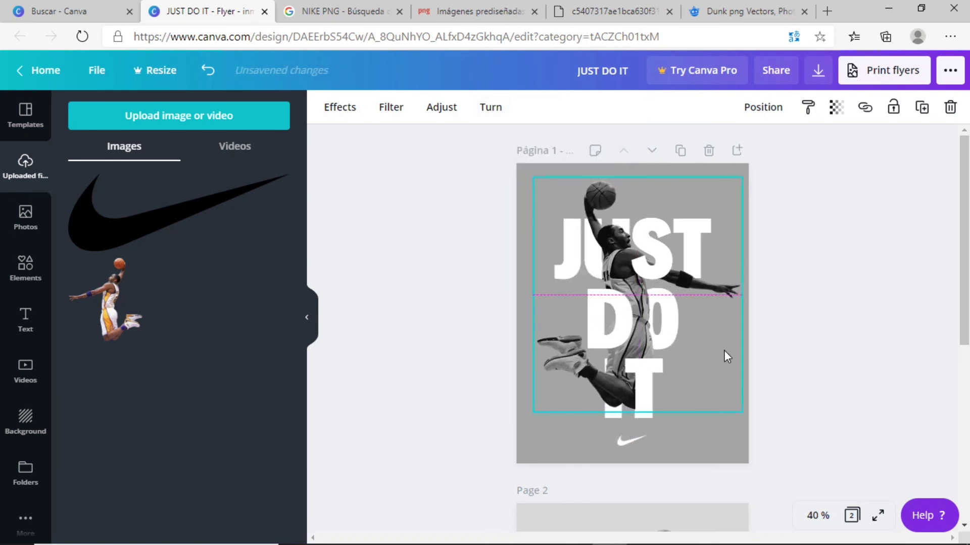
{"action": "left_click", "coordinate": [884, 270]}
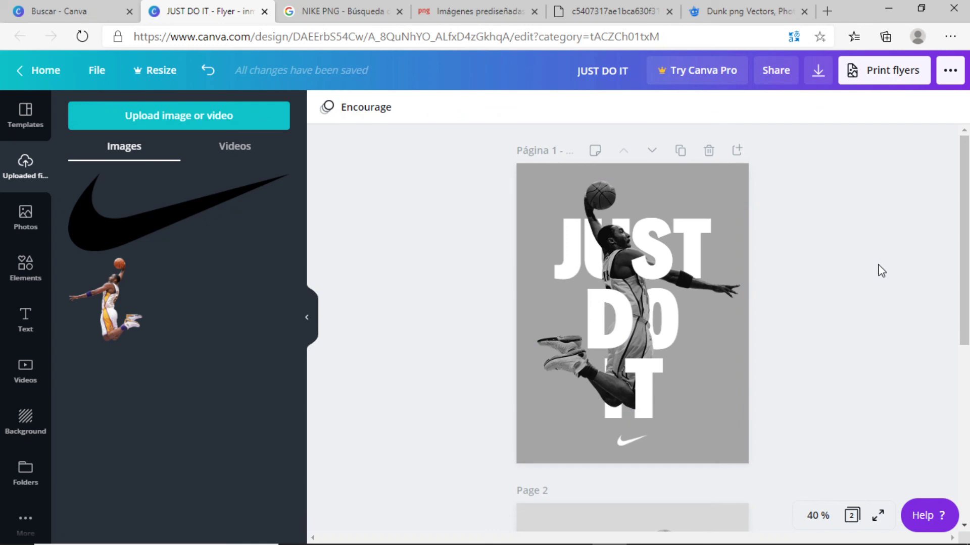